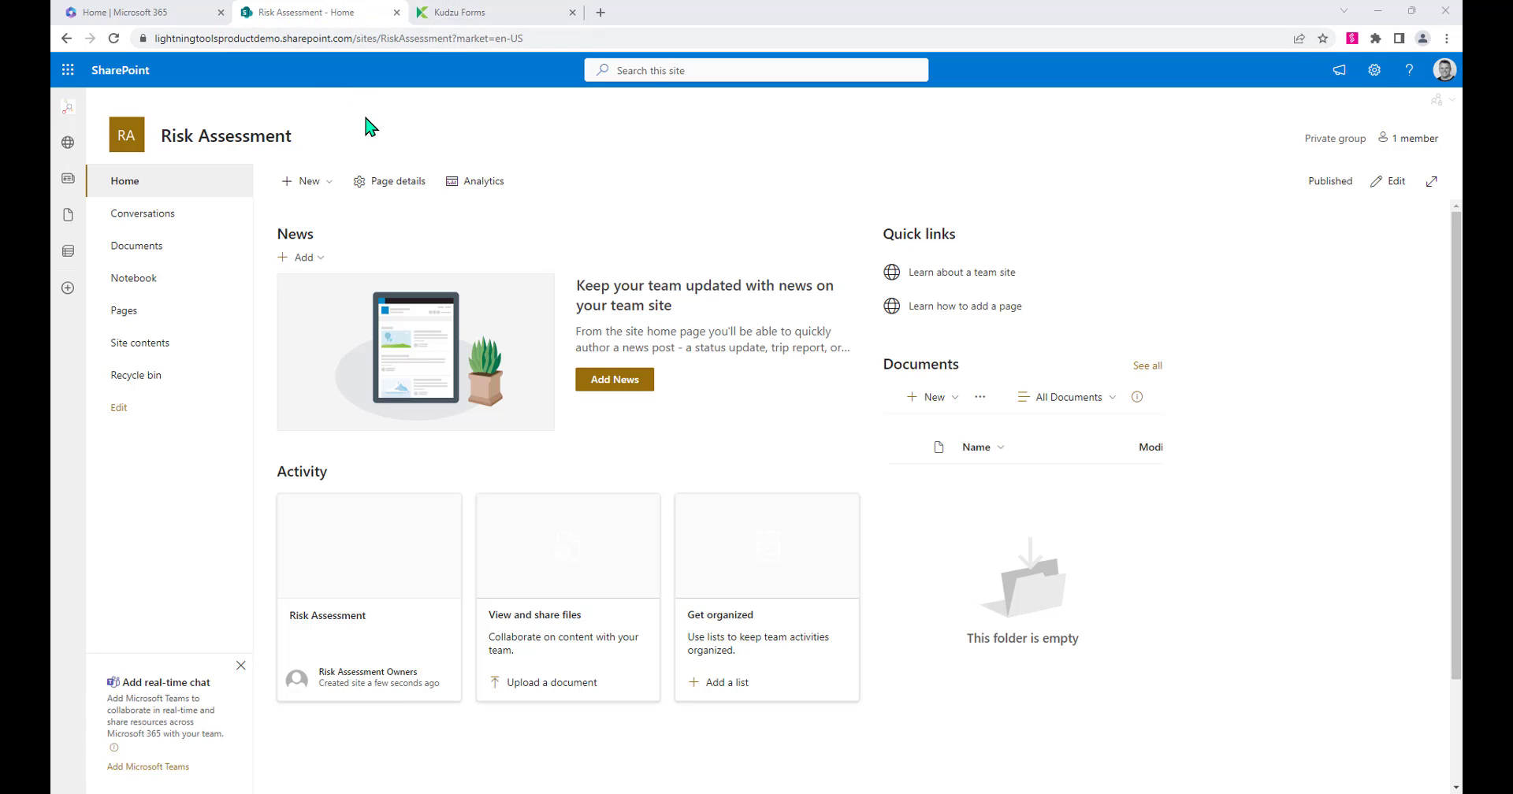
- Look over the Risk Assessment site's contents and return to its home page
{"action": "left_click", "coordinate": [151, 351]}
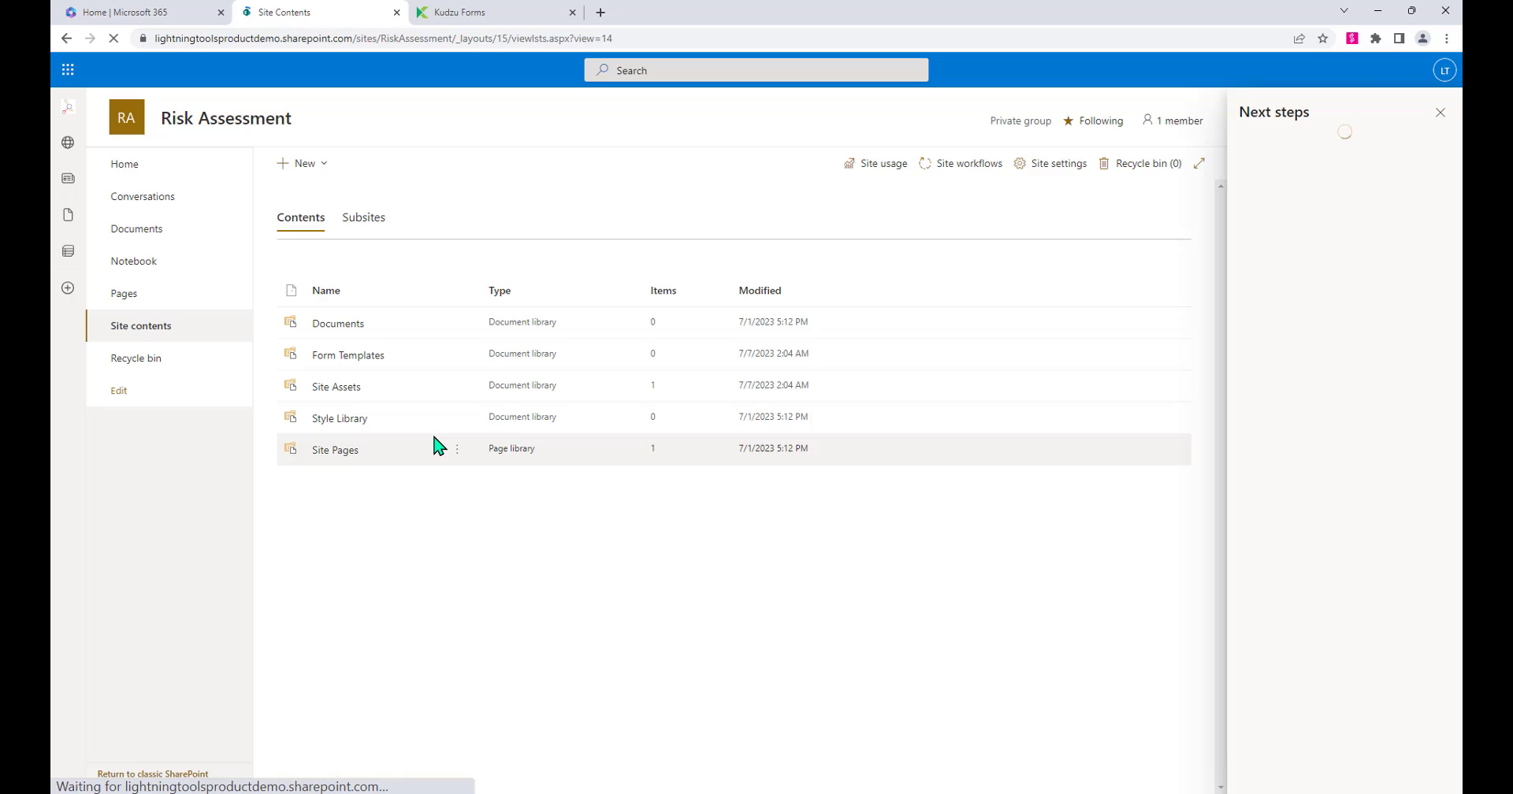
{"action": "left_click", "coordinate": [135, 189]}
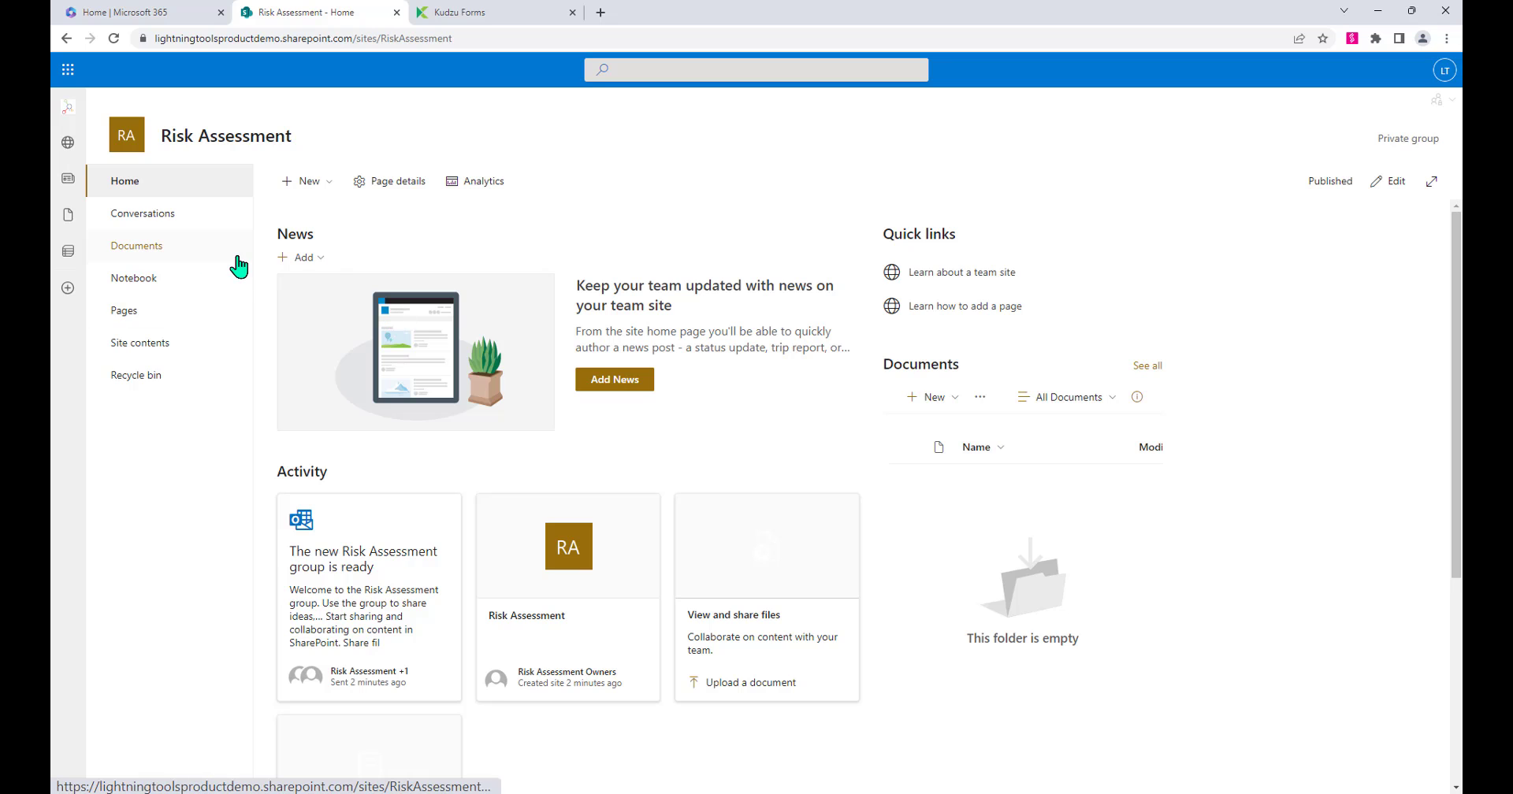
- Switch to Kudzu Forms, examine the source readers offered by the Form Wizard, and return to the forms list
{"action": "left_click", "coordinate": [445, 13]}
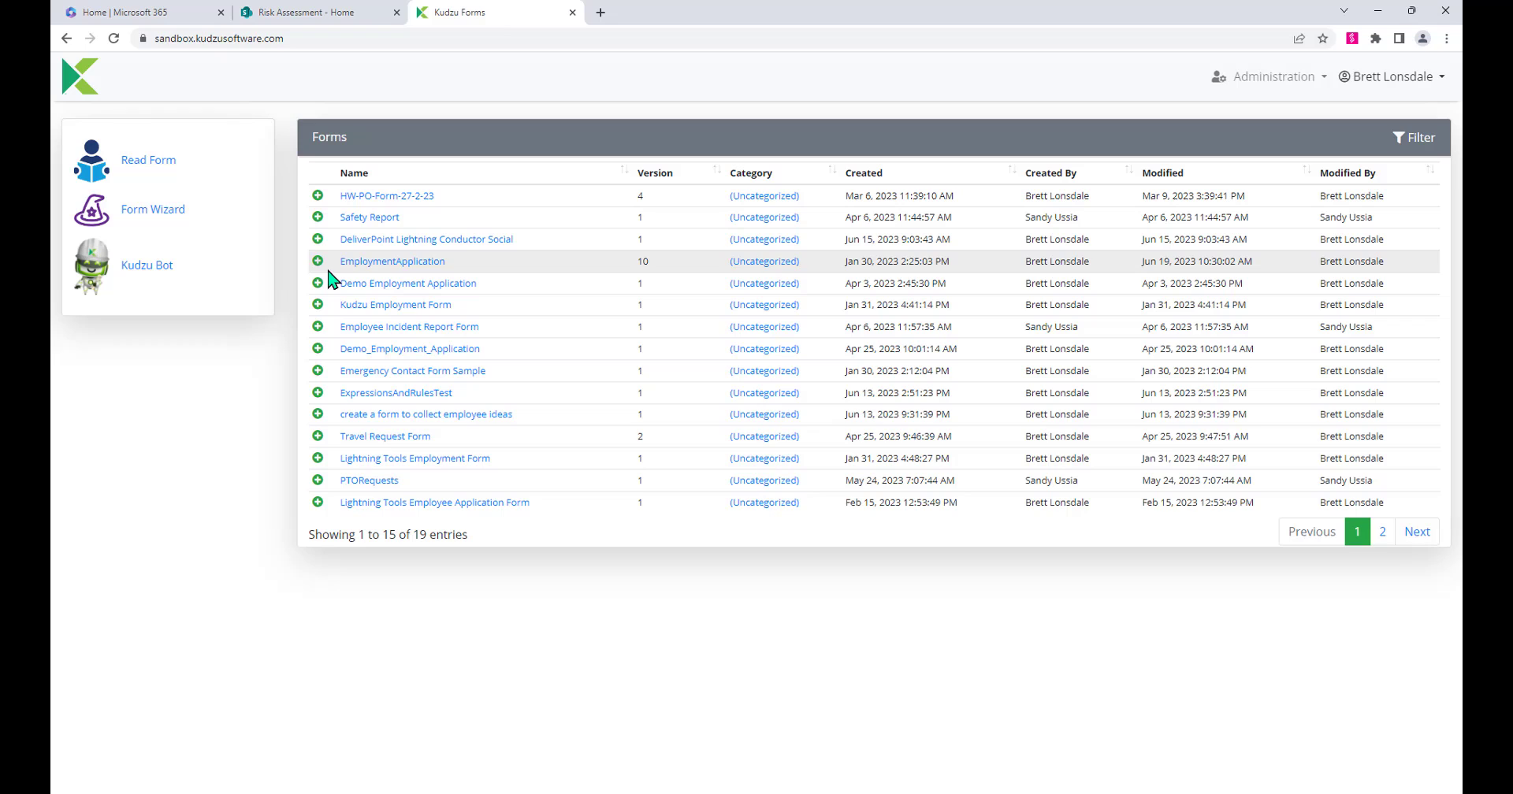
{"action": "left_click", "coordinate": [200, 228]}
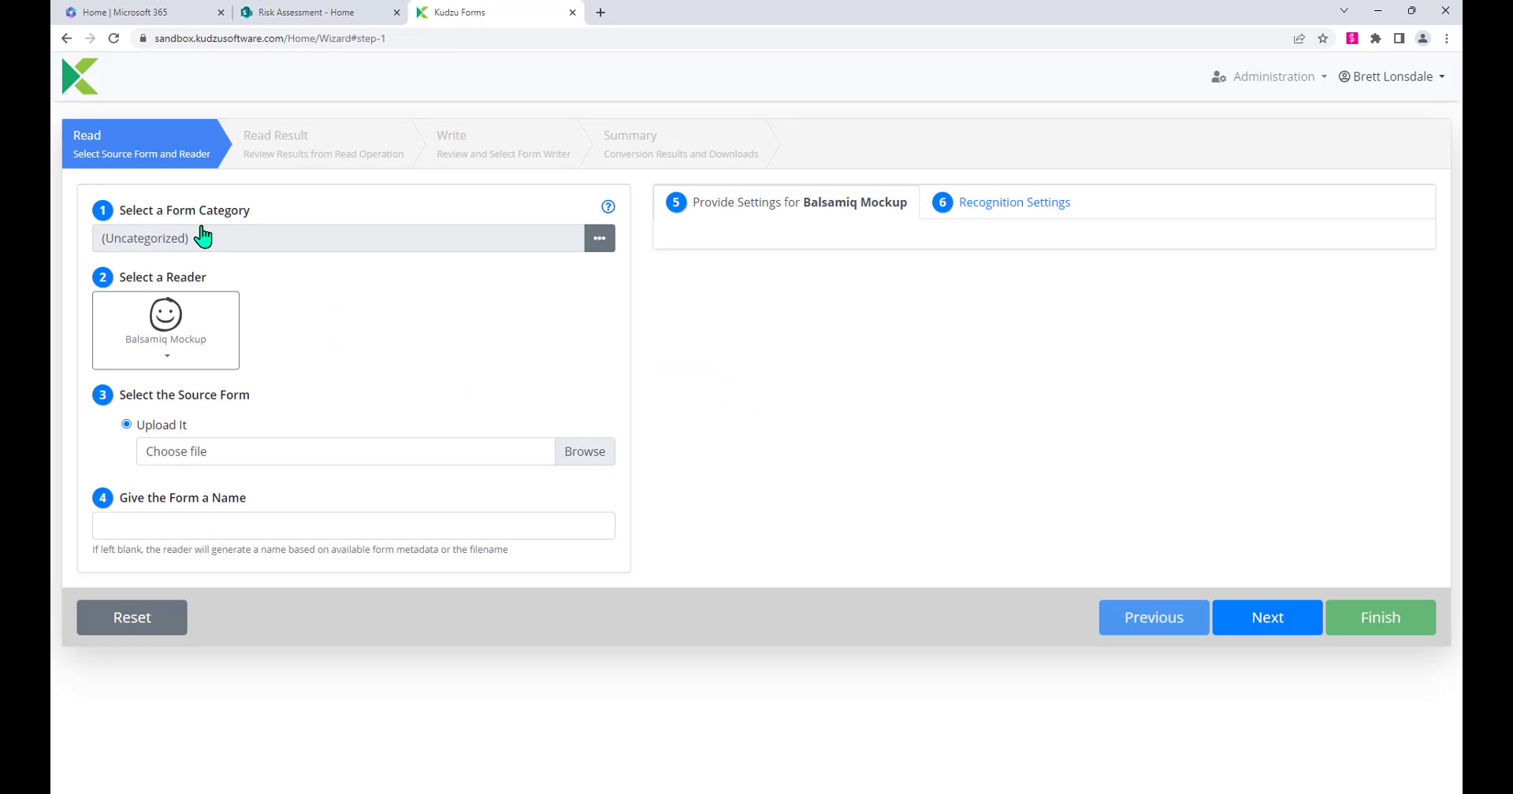
{"action": "left_click", "coordinate": [195, 361]}
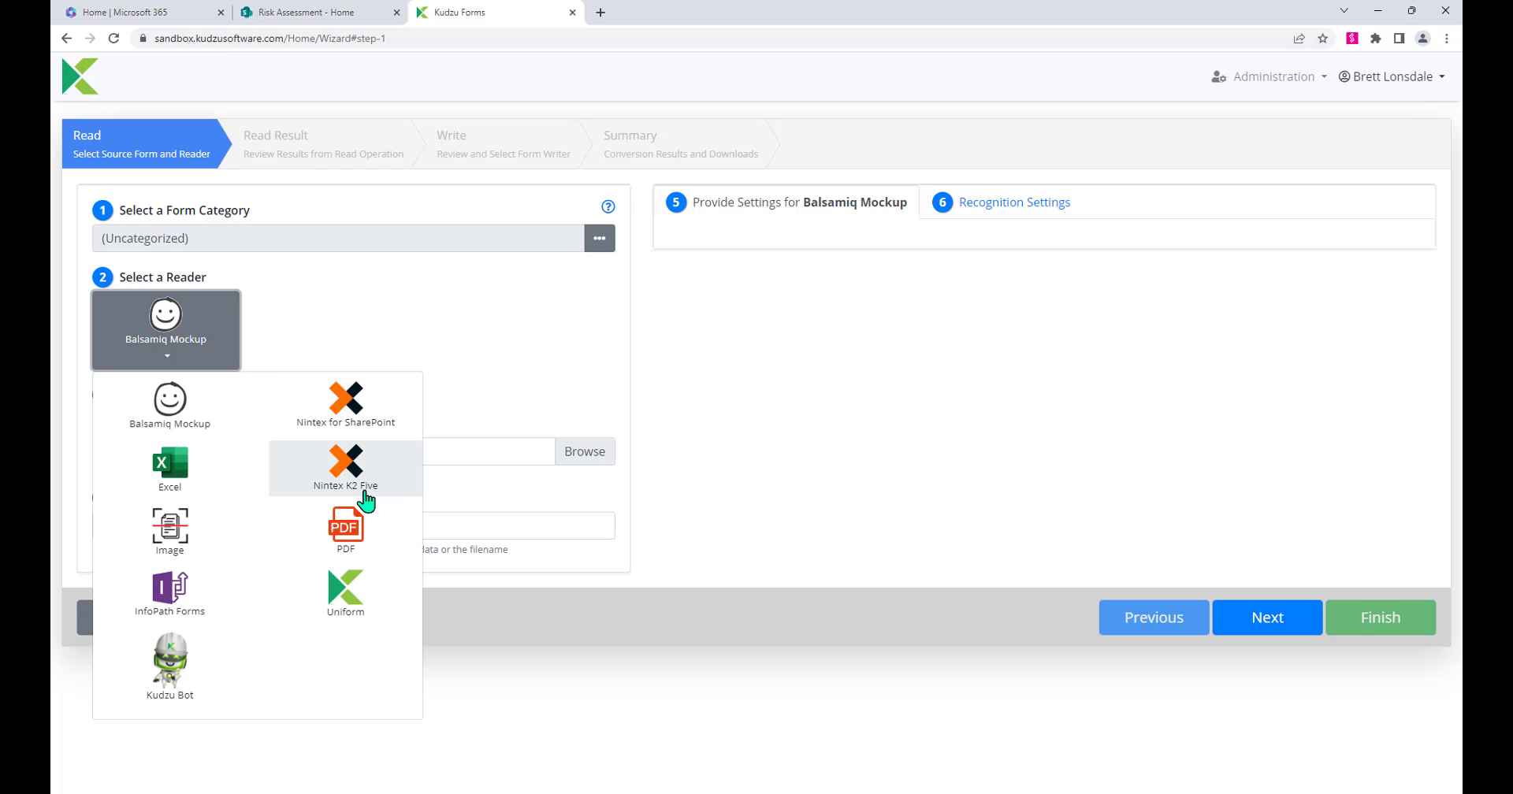
{"action": "left_click", "coordinate": [175, 365]}
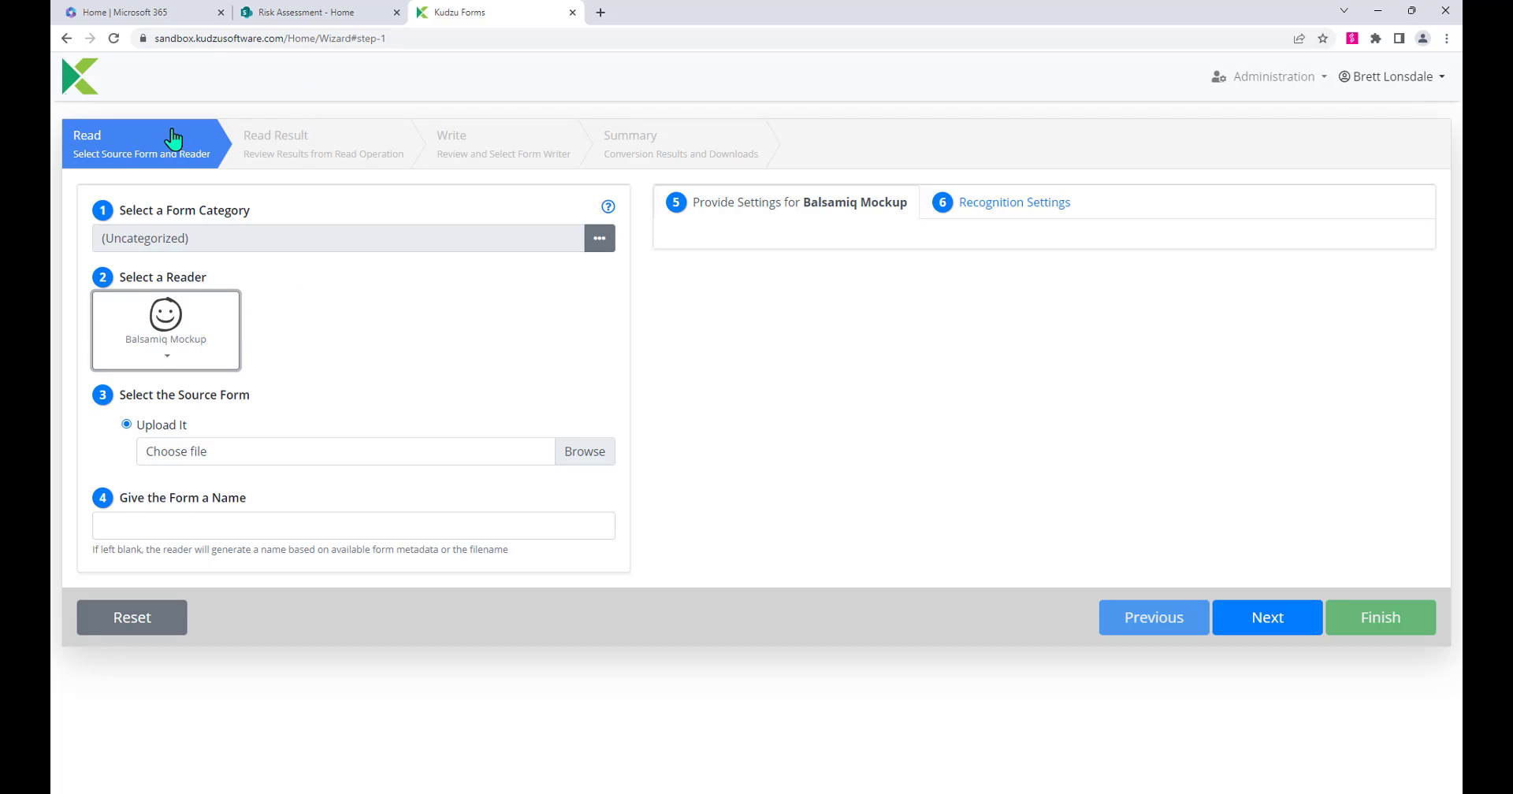
{"action": "left_click", "coordinate": [57, 36]}
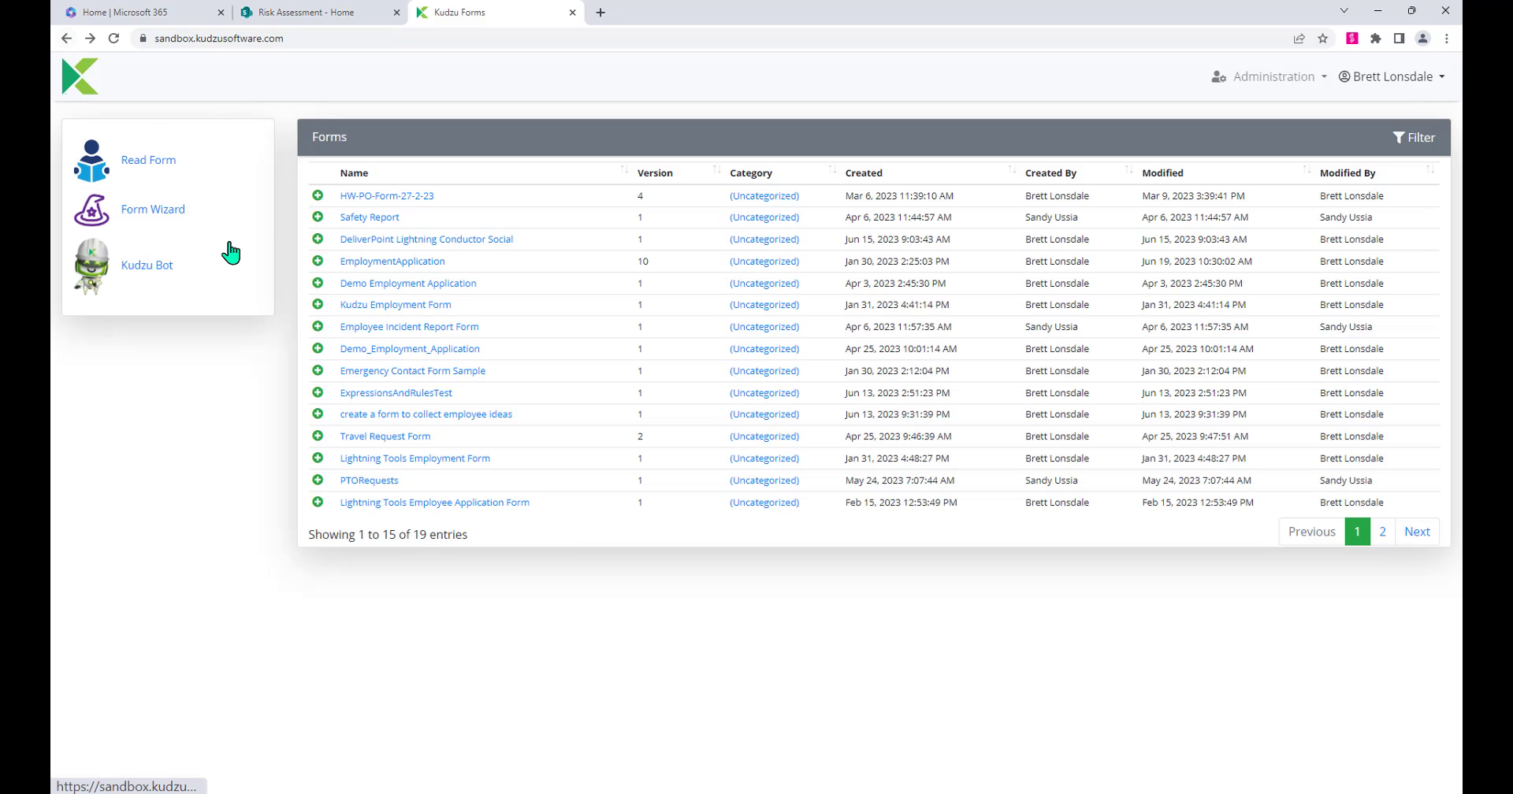
- Have Kudzu Bot generate a form from the description "Please create me a risk assessment form for my business."
{"action": "left_click", "coordinate": [248, 278]}
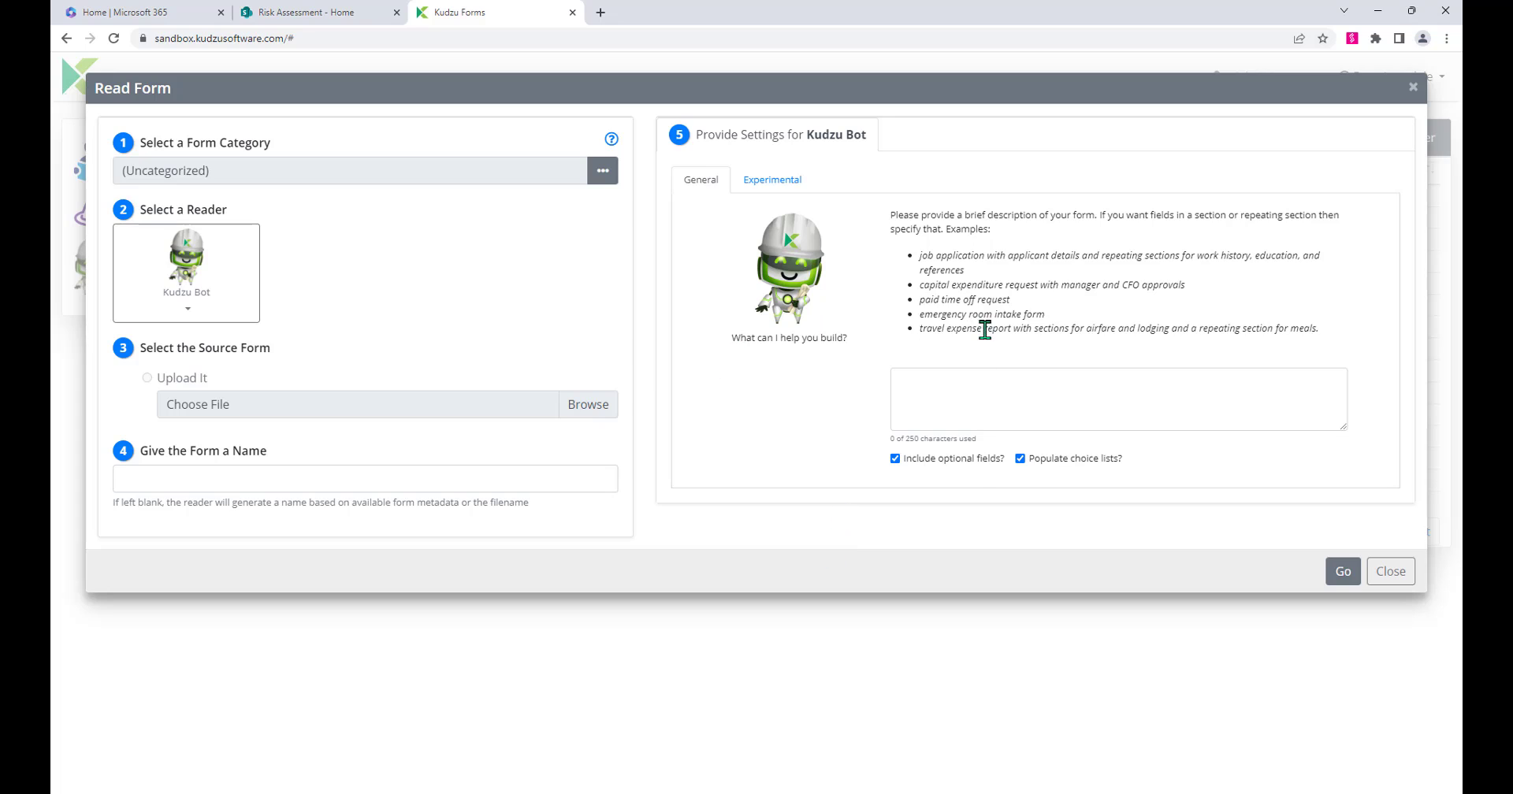
{"action": "left_click", "coordinate": [931, 391]}
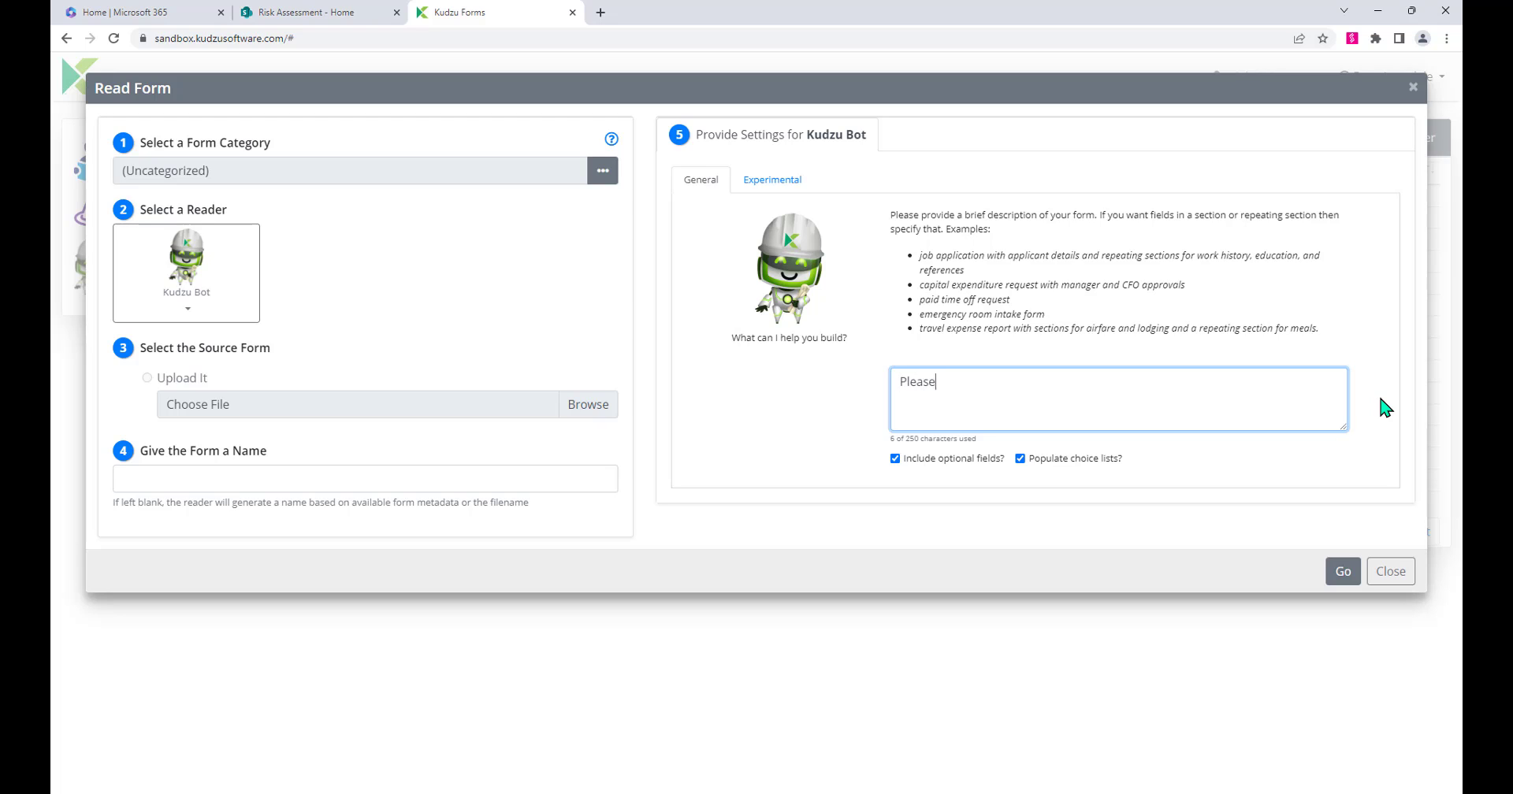
{"action": "type", "text": "Please create me a risk assessment form for my business."}
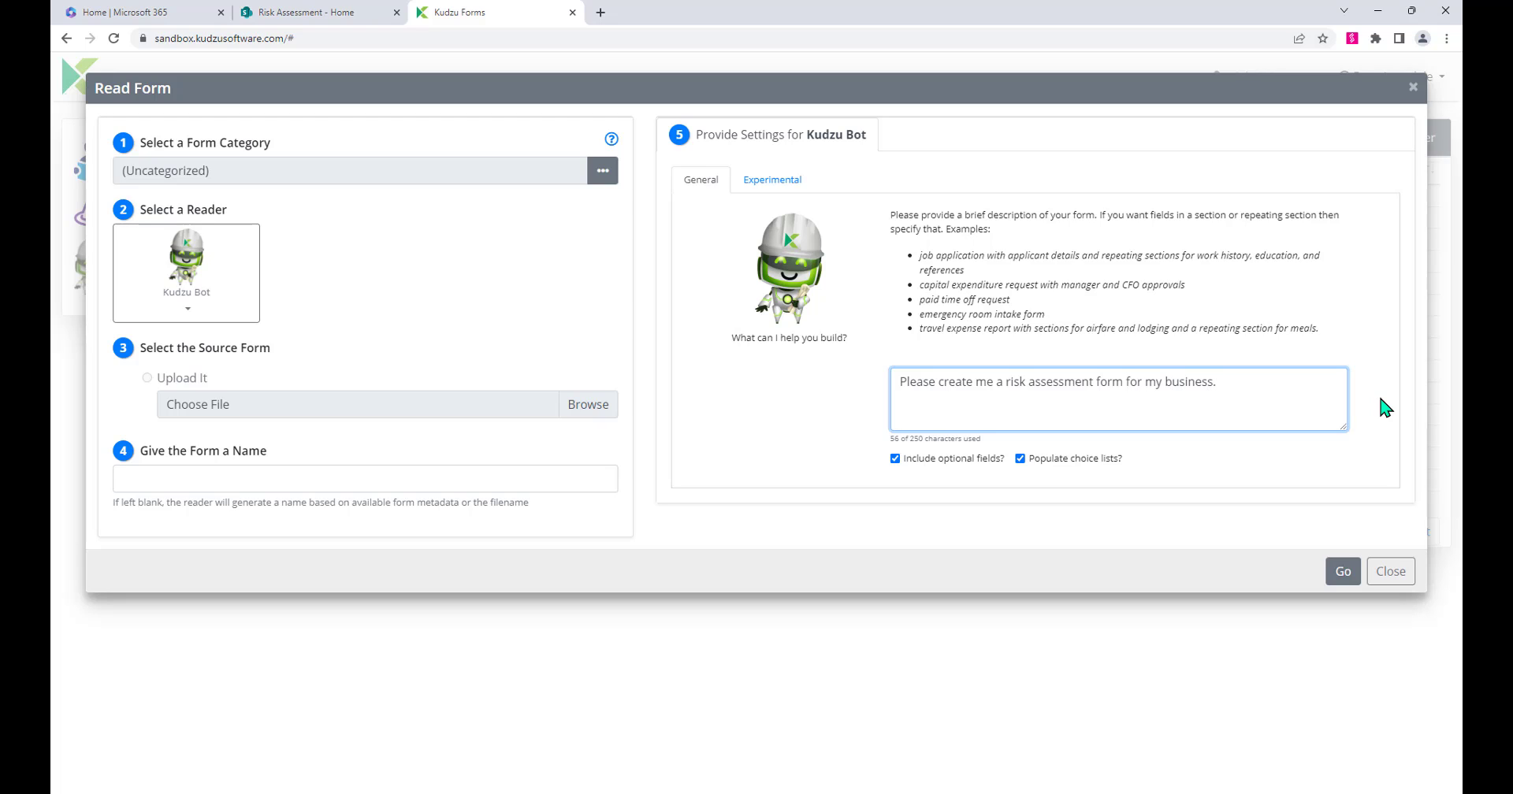
{"action": "left_click", "coordinate": [1341, 574]}
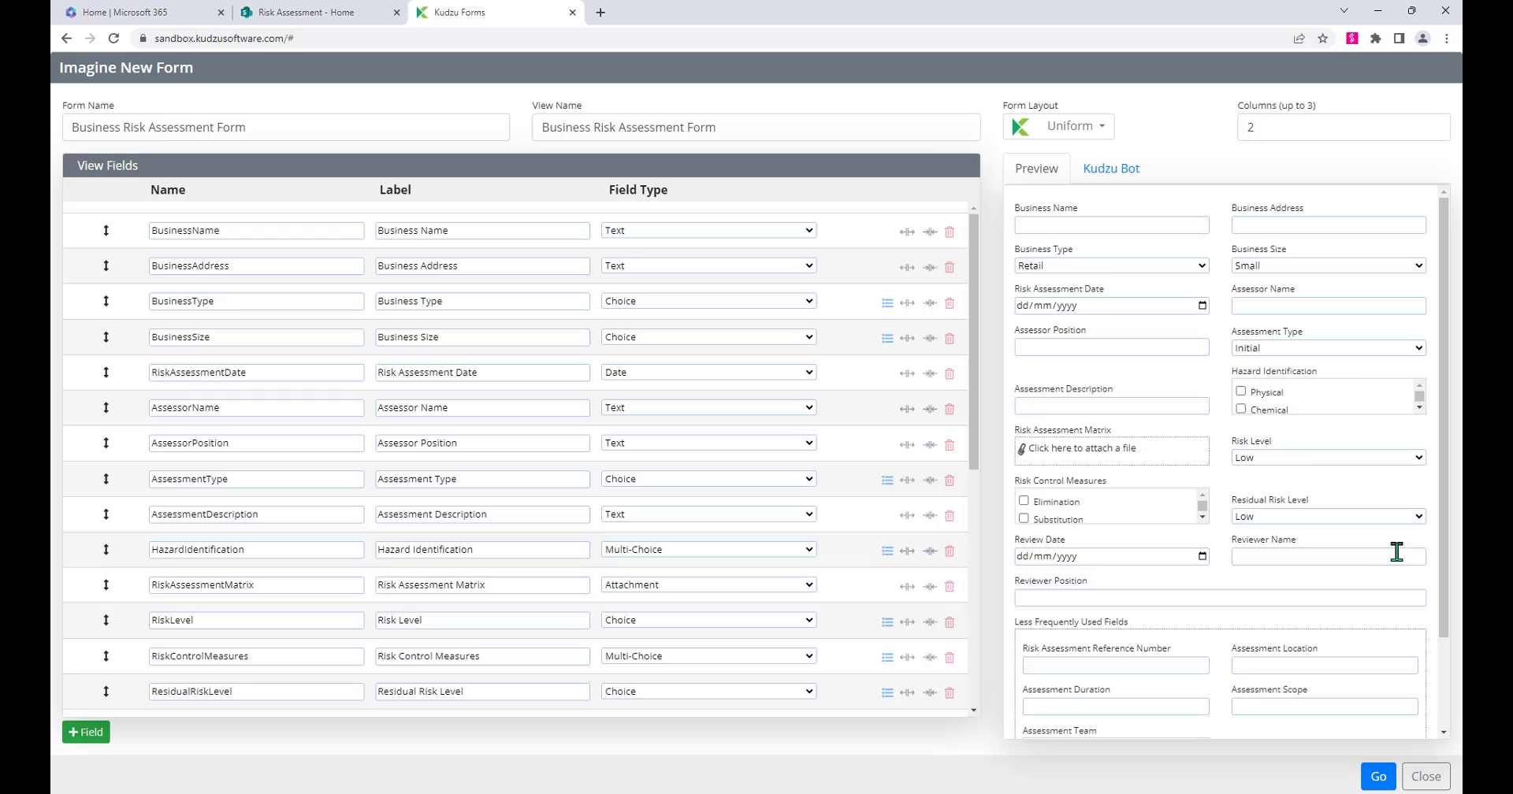
- Examine the generated form's preview and the choices for Risk Control Measures, Residual Risk Level, Risk Level and Hazard Identification
{"action": "scroll", "coordinate": [1191, 445], "scroll_direction": "down", "scroll_amount": 3}
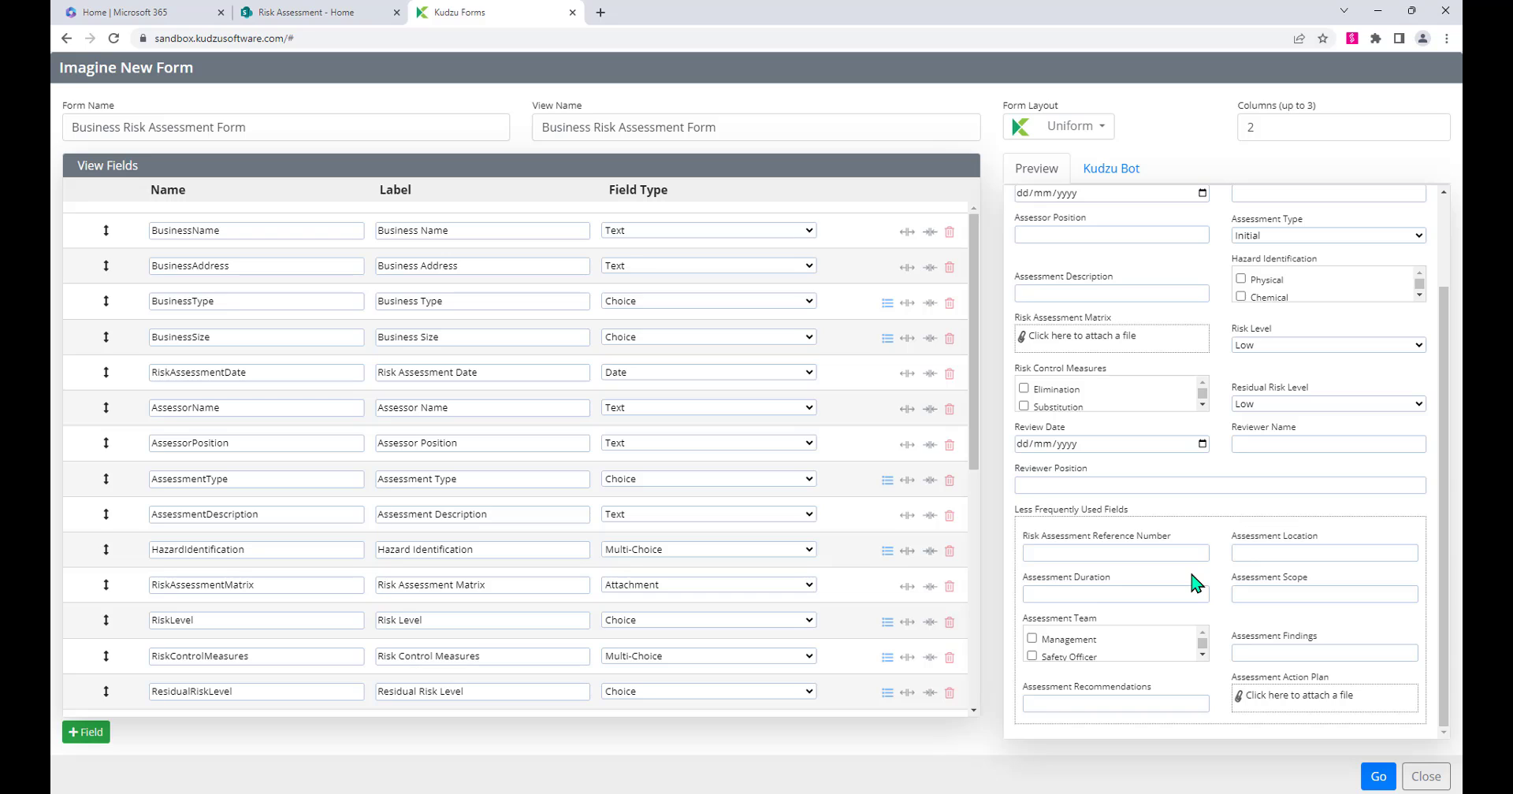
{"action": "scroll", "coordinate": [1195, 583], "scroll_direction": "up", "scroll_amount": 2}
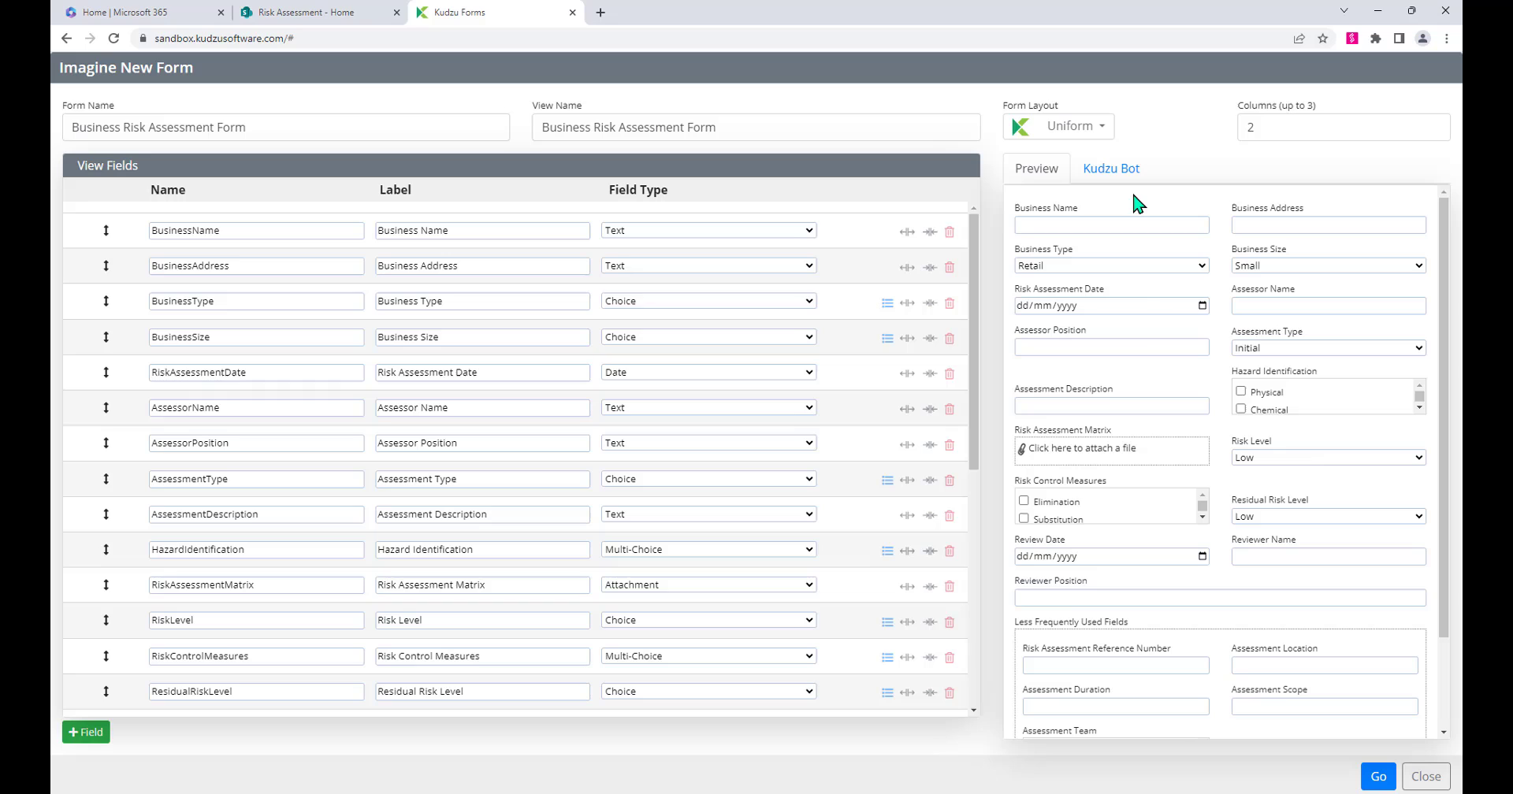
{"action": "left_click", "coordinate": [1201, 517]}
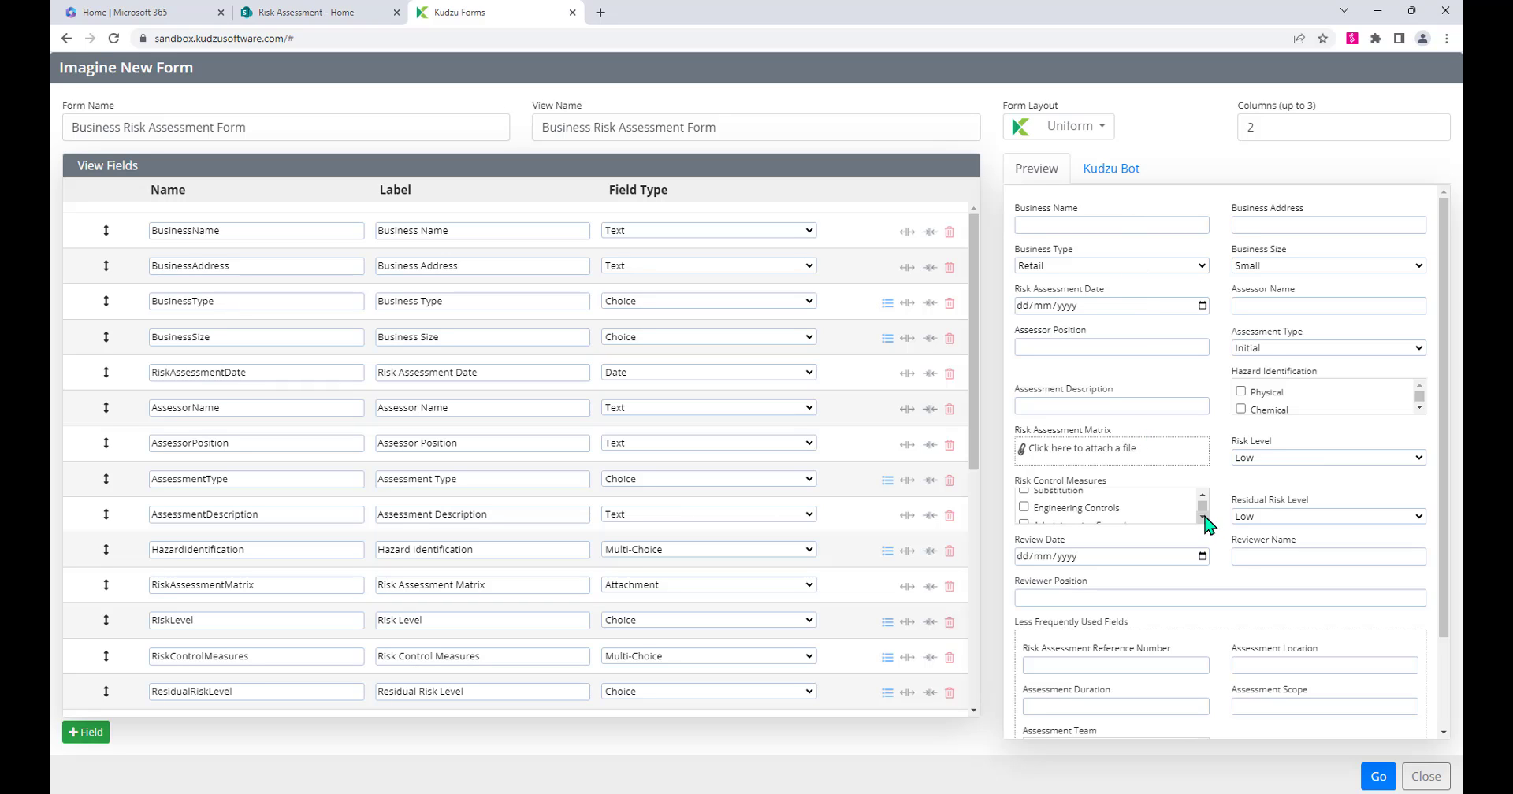
{"action": "left_click", "coordinate": [1201, 518]}
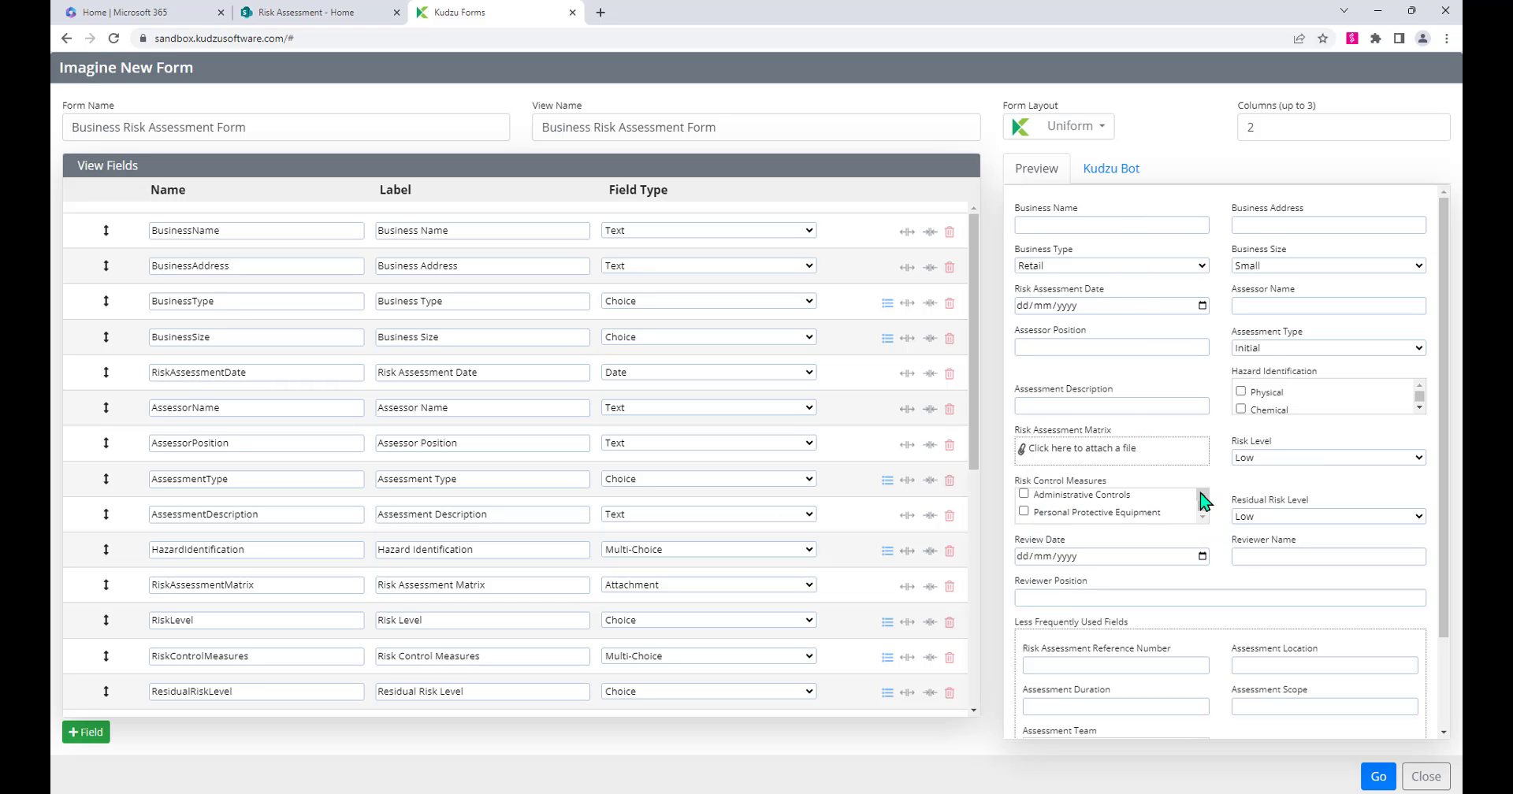
{"action": "left_click", "coordinate": [1201, 495]}
{"action": "left_click", "coordinate": [1201, 495]}
{"action": "left_click", "coordinate": [1288, 522]}
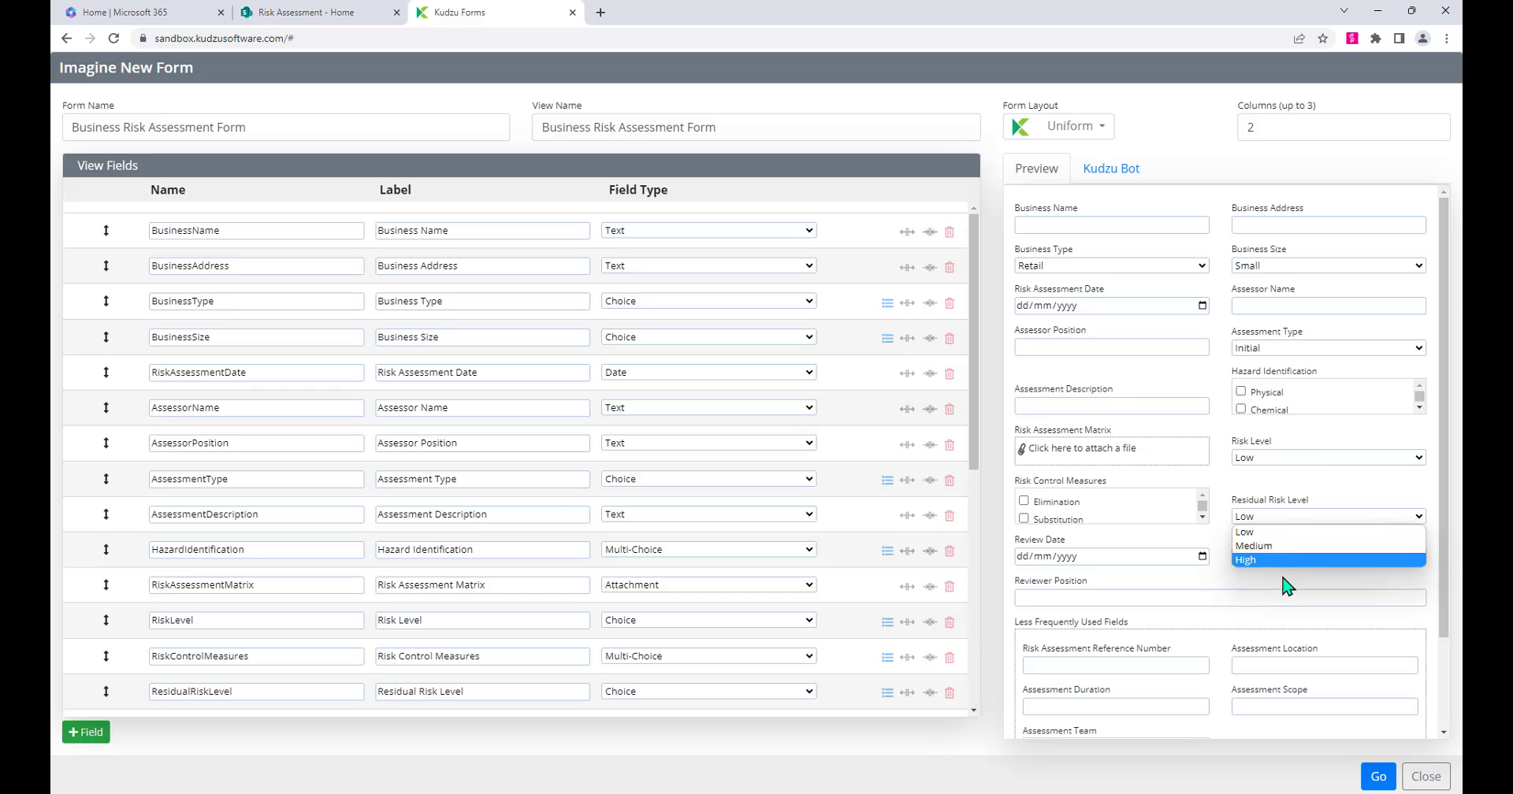
{"action": "left_click", "coordinate": [1278, 517]}
{"action": "left_click", "coordinate": [1281, 458]}
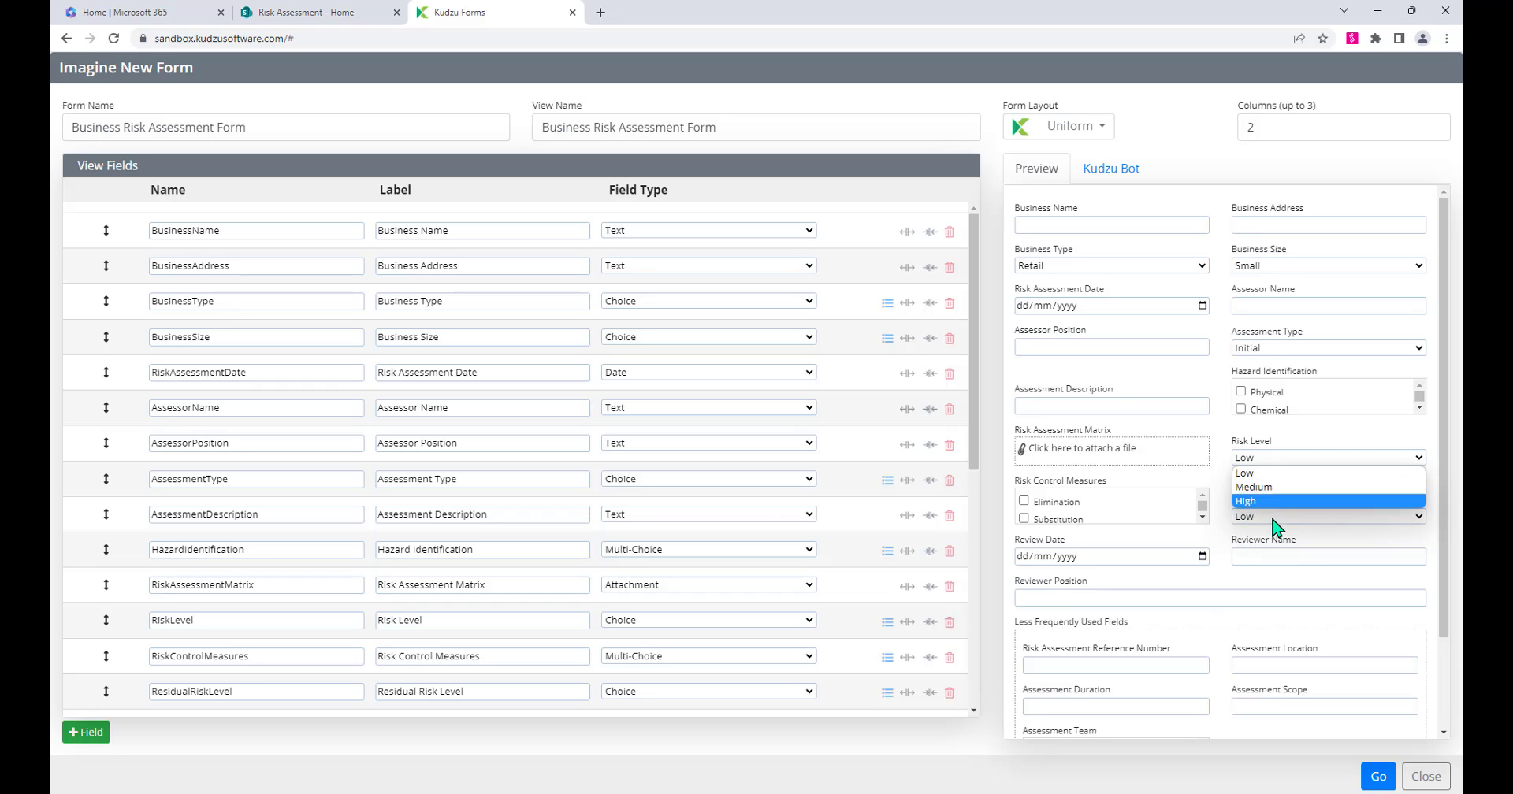
{"action": "left_click", "coordinate": [1276, 461]}
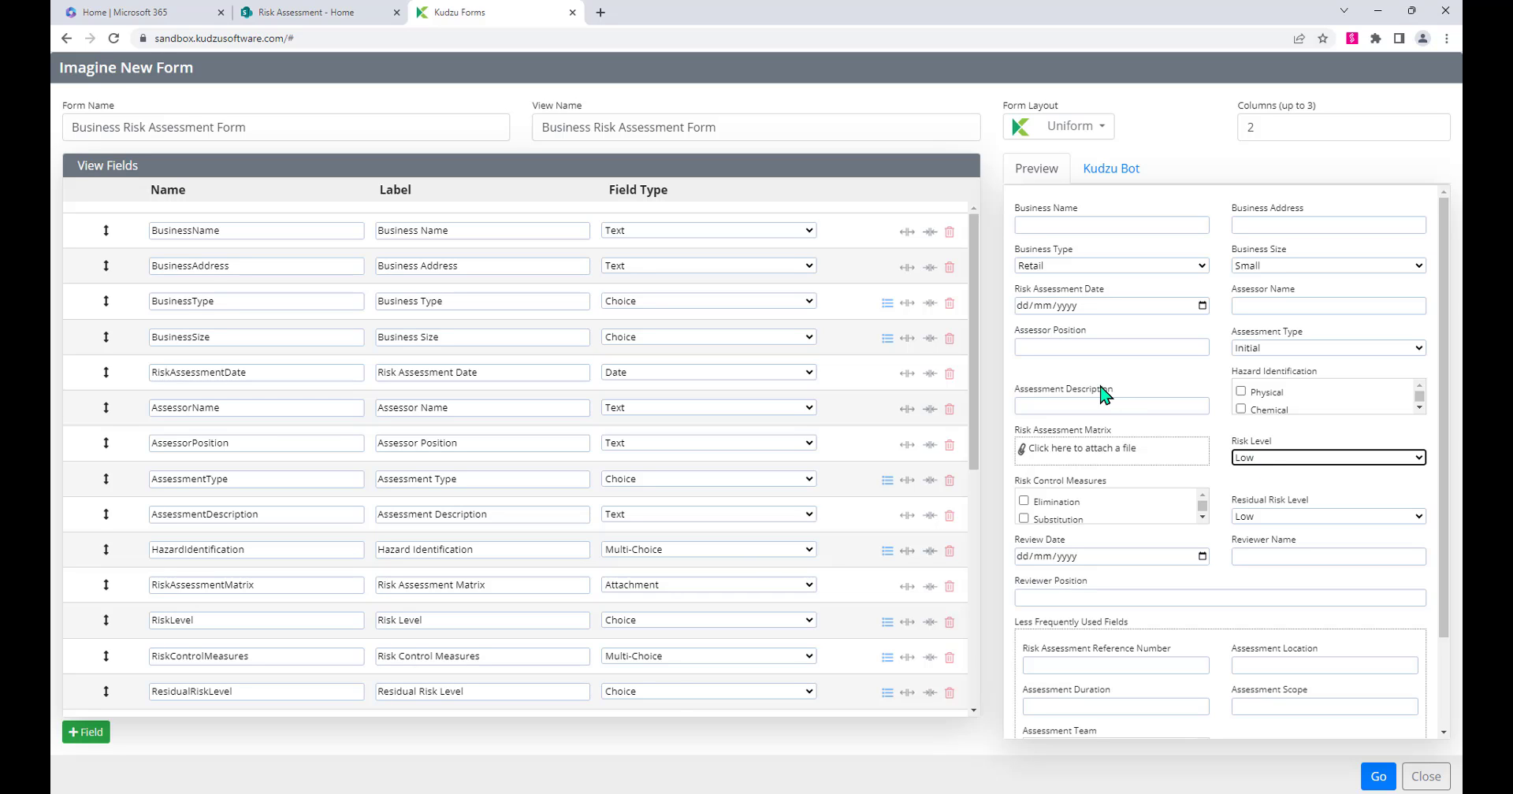
{"action": "left_click", "coordinate": [887, 551]}
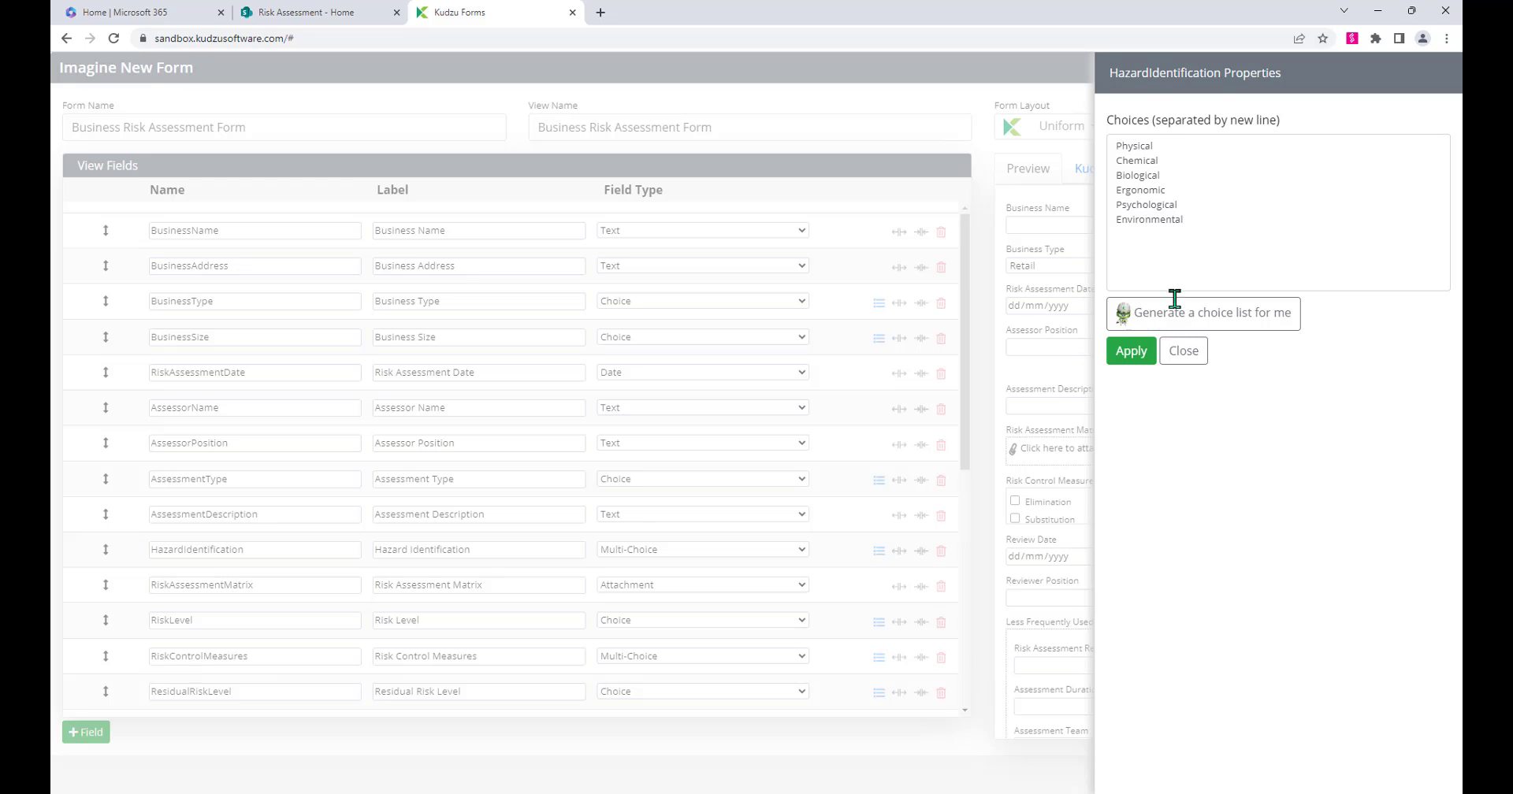
{"action": "left_click", "coordinate": [1179, 350]}
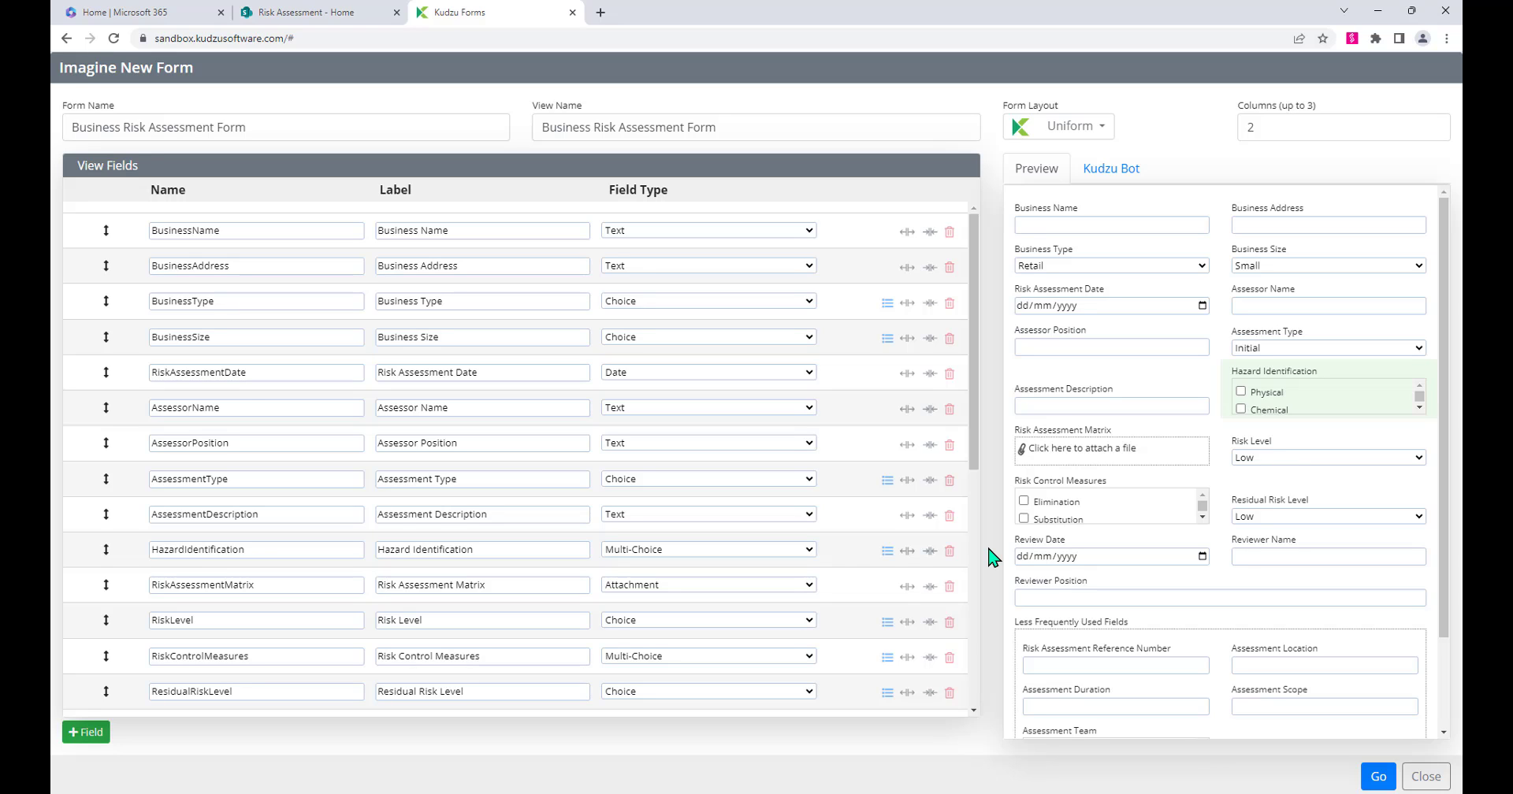
- Create the Business Risk Assessment Form from the generated design, review its read results and close them
{"action": "left_click", "coordinate": [1378, 776]}
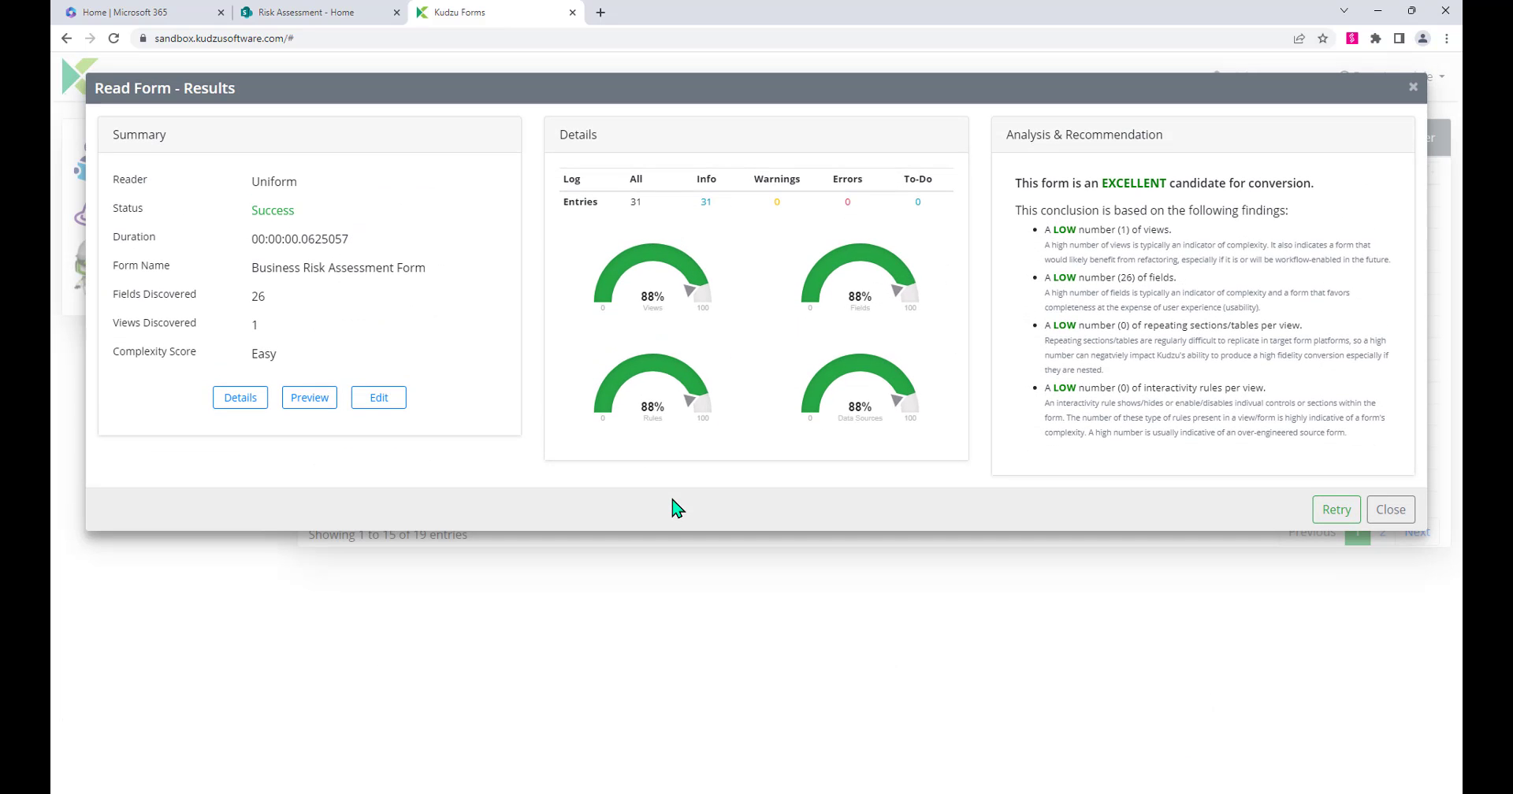
{"action": "mouse_move", "coordinate": [880, 346]}
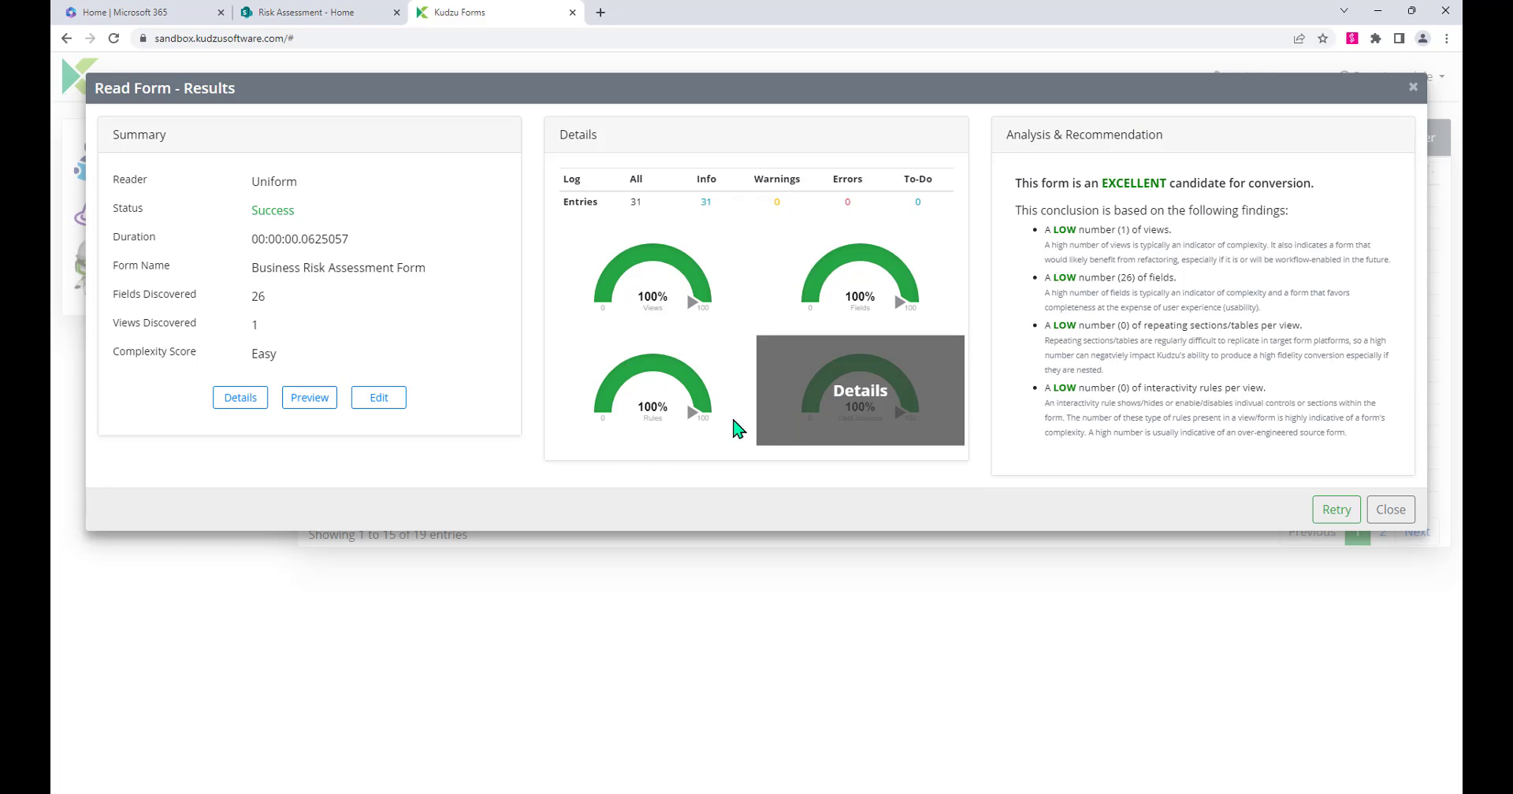
{"action": "left_click", "coordinate": [376, 402]}
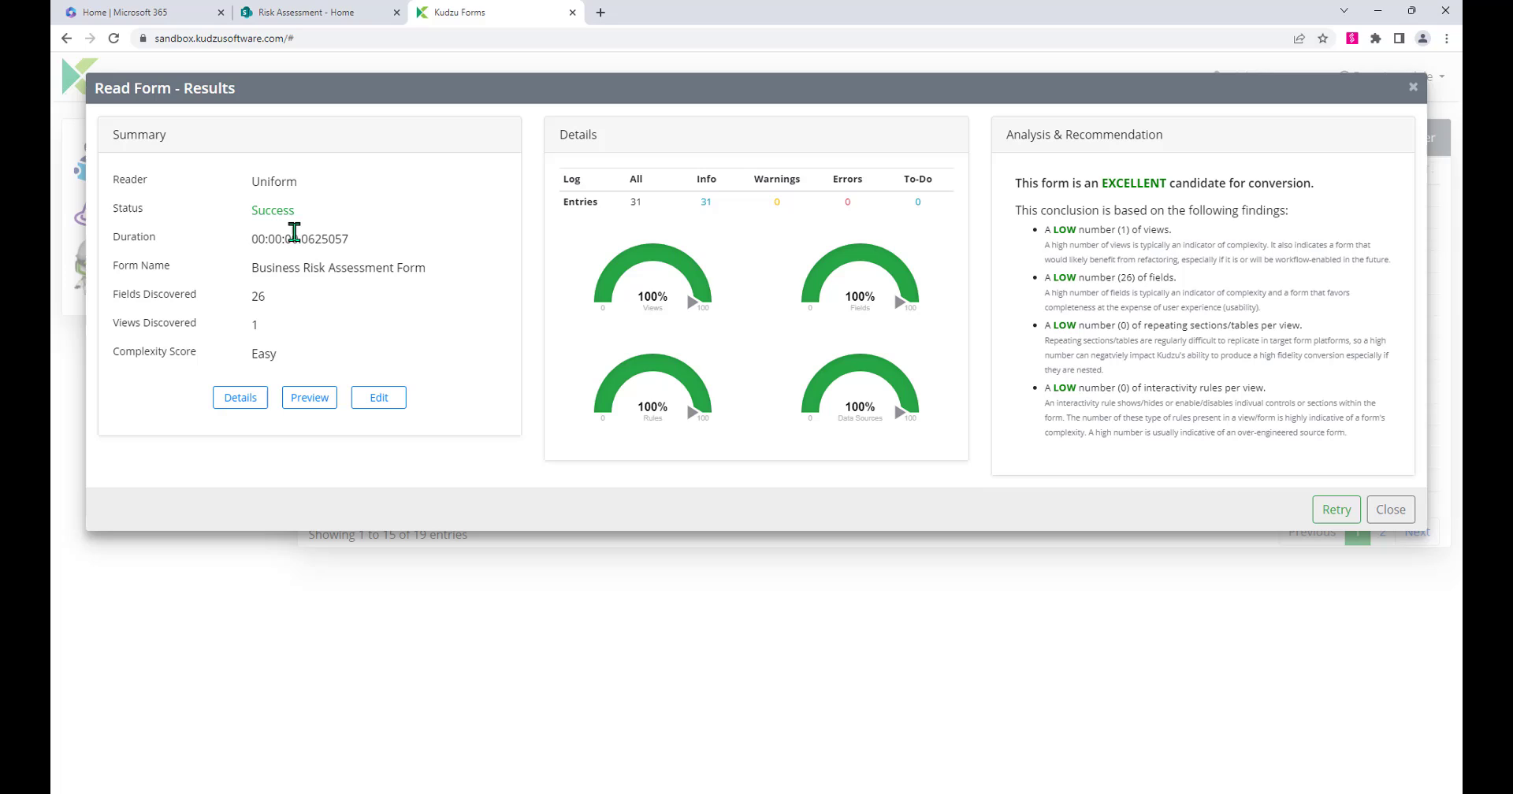
{"action": "left_click_drag", "start_coordinate": [252, 269], "coordinate": [489, 269]}
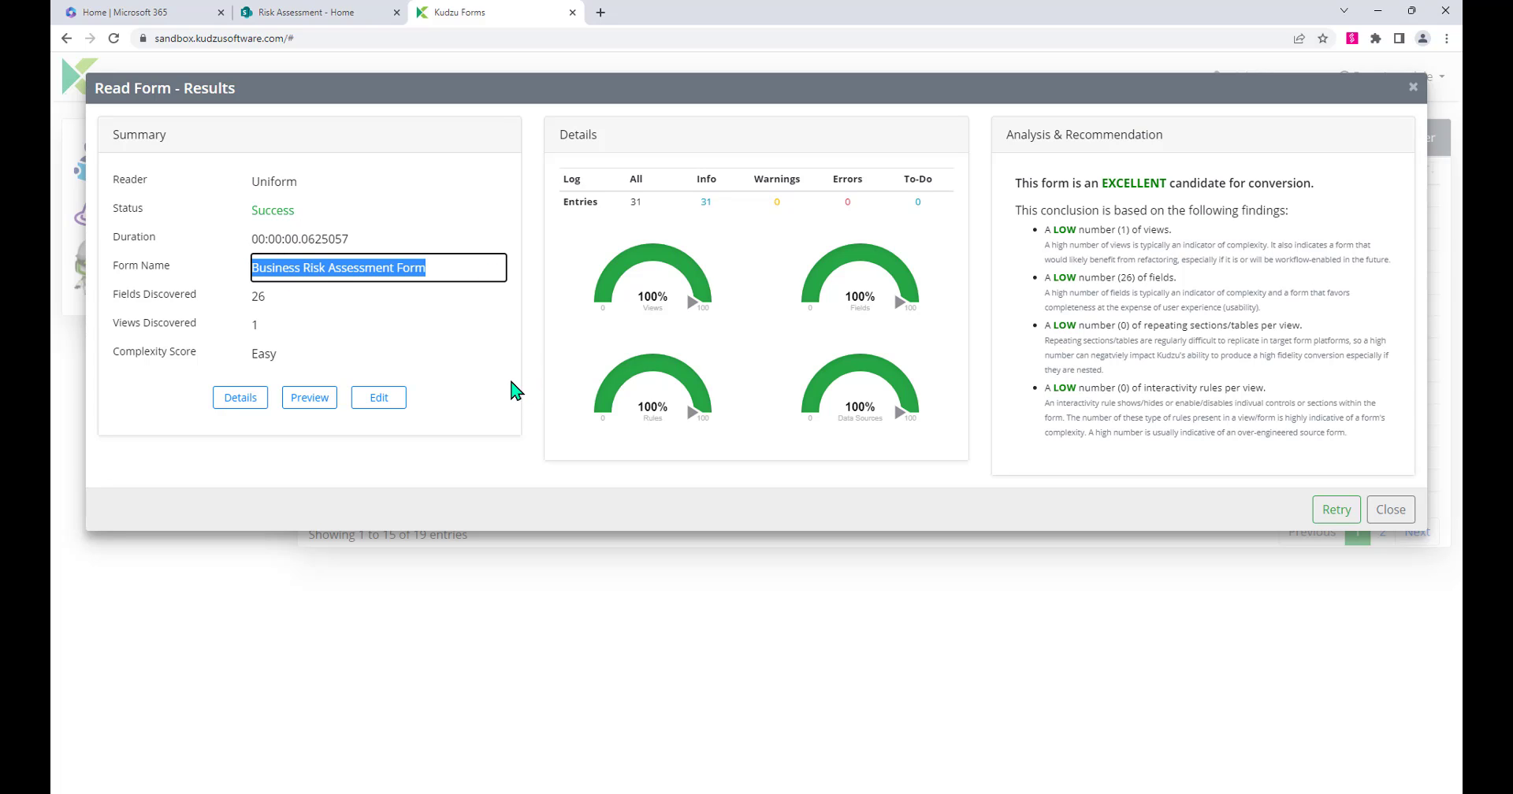
{"action": "left_click", "coordinate": [1391, 510]}
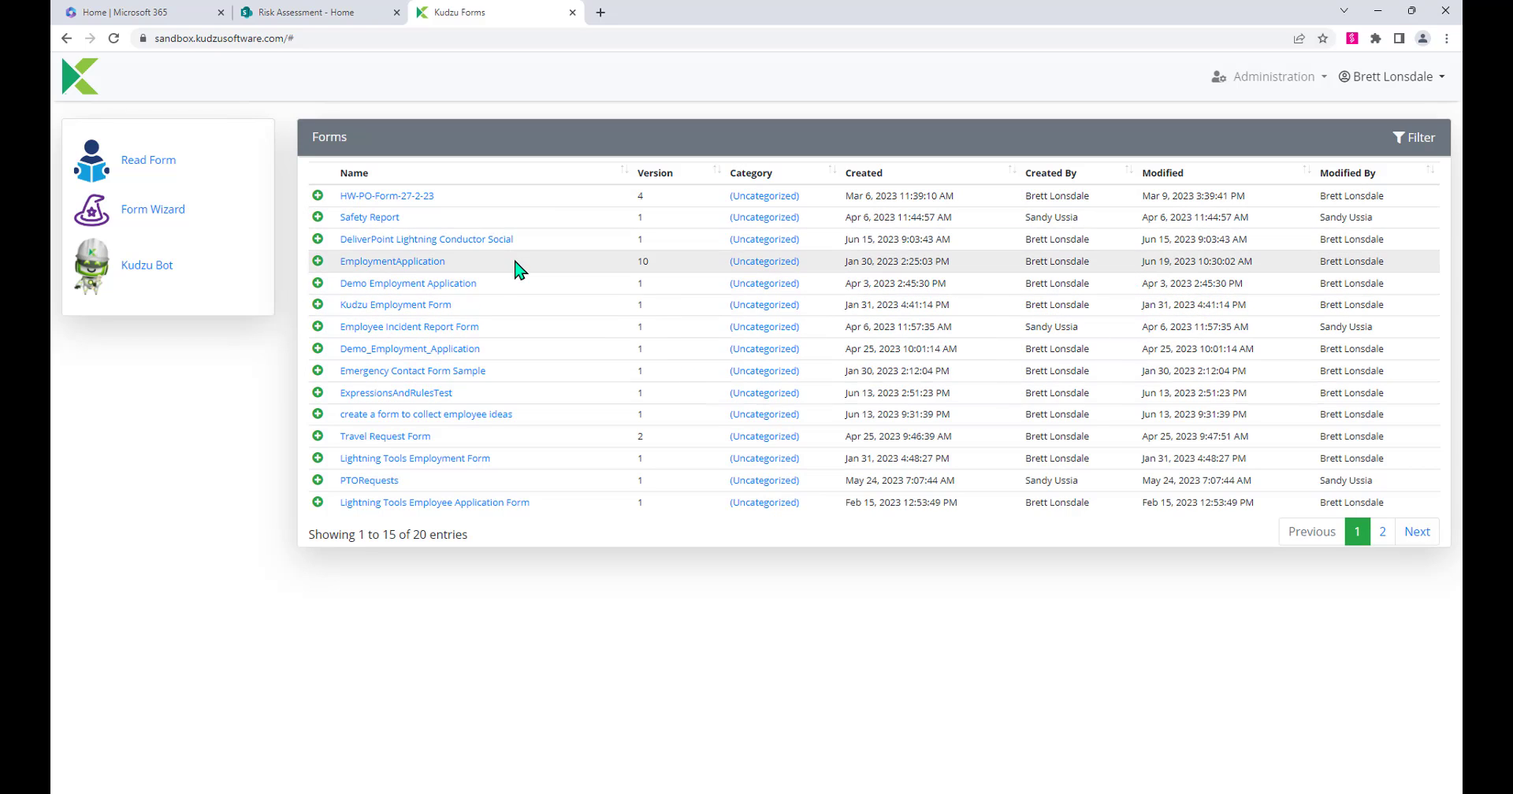
- Sort the forms list by creation date, newest first, and open the details of the Business Risk Assessment Form
{"action": "left_click", "coordinate": [870, 179]}
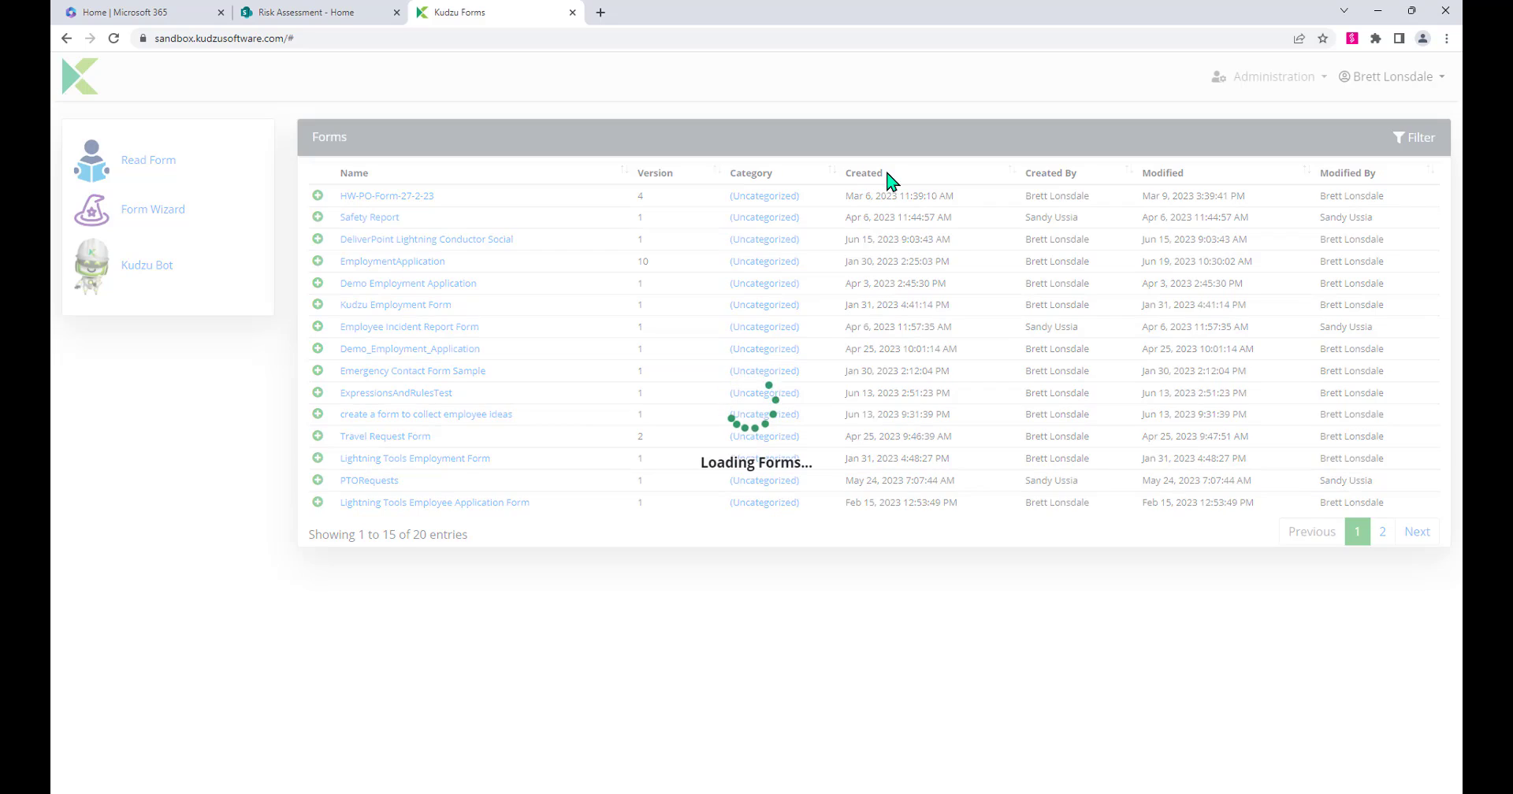
{"action": "left_click", "coordinate": [871, 179]}
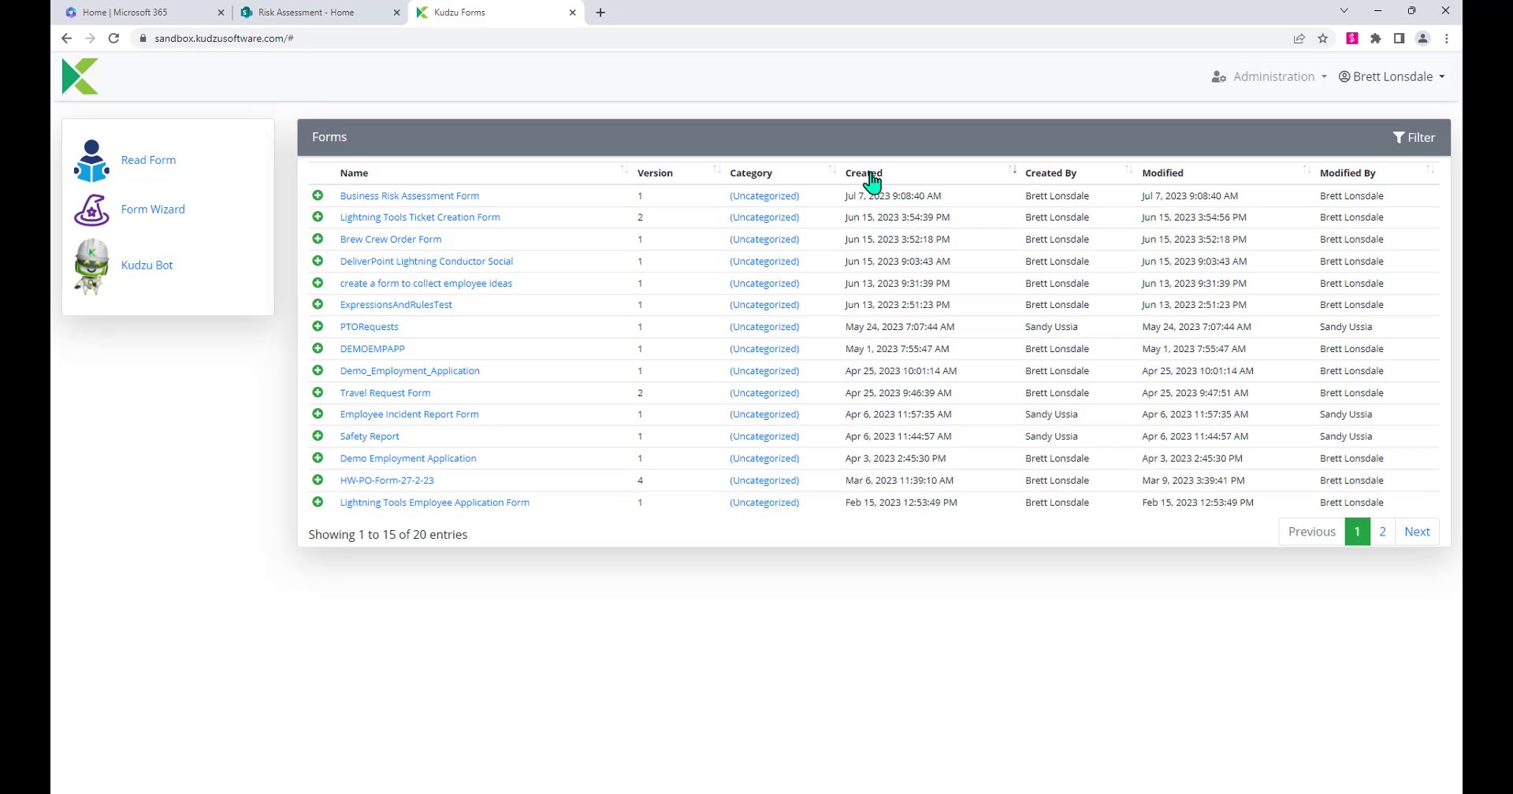
{"action": "left_click", "coordinate": [371, 197]}
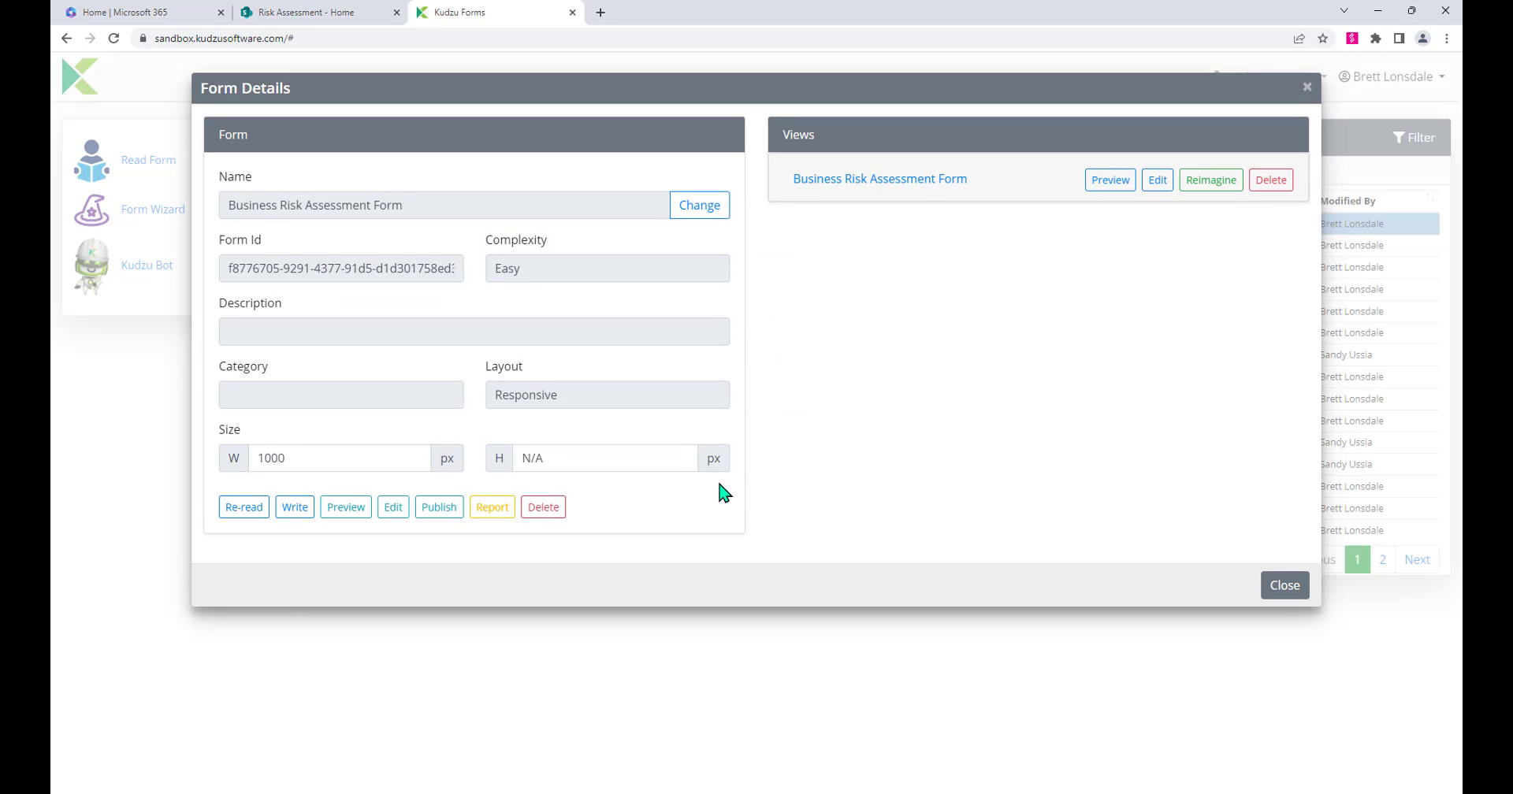
- Start writing the Business Risk Assessment Form with Lightning Forms as the writer
{"action": "left_click", "coordinate": [297, 511]}
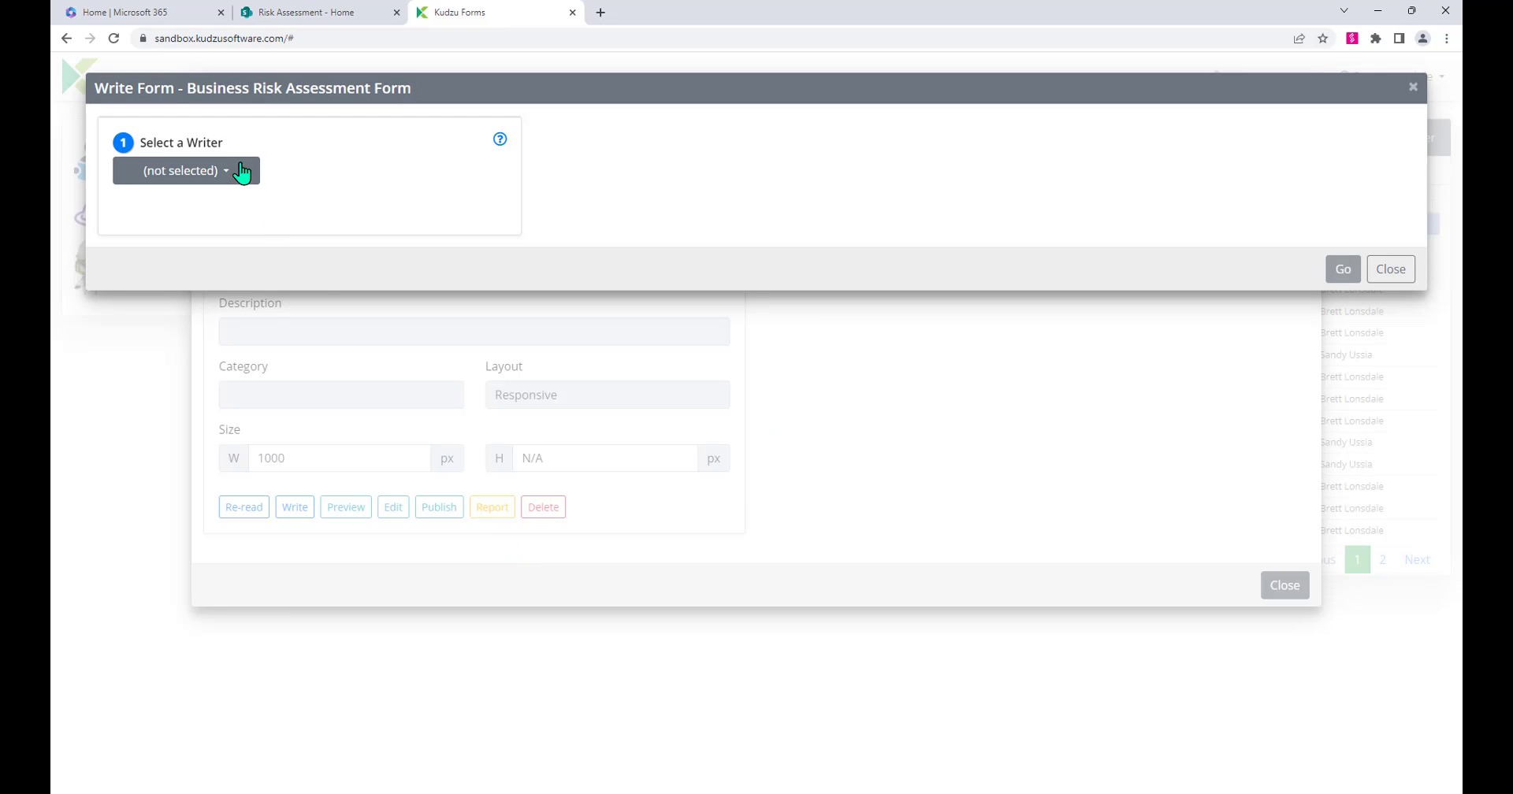
{"action": "left_click", "coordinate": [256, 174]}
{"action": "left_click", "coordinate": [213, 228]}
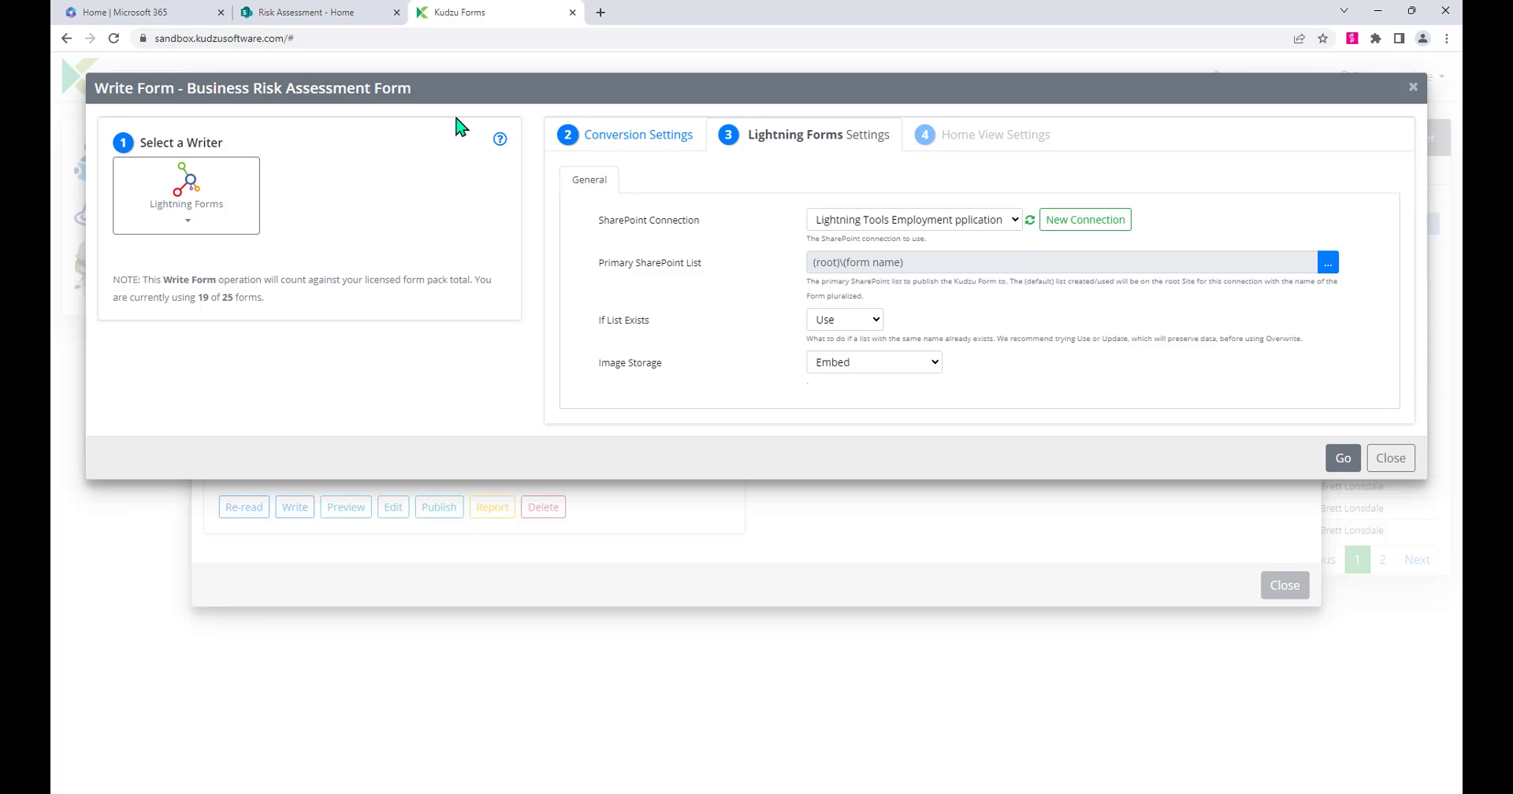
- Create a new SharePoint connection with the Risk Assessment site's address copied from its home page as the site URL
{"action": "left_click", "coordinate": [319, 17]}
{"action": "left_click", "coordinate": [468, 41]}
{"action": "key", "text": "ctrl+c"}
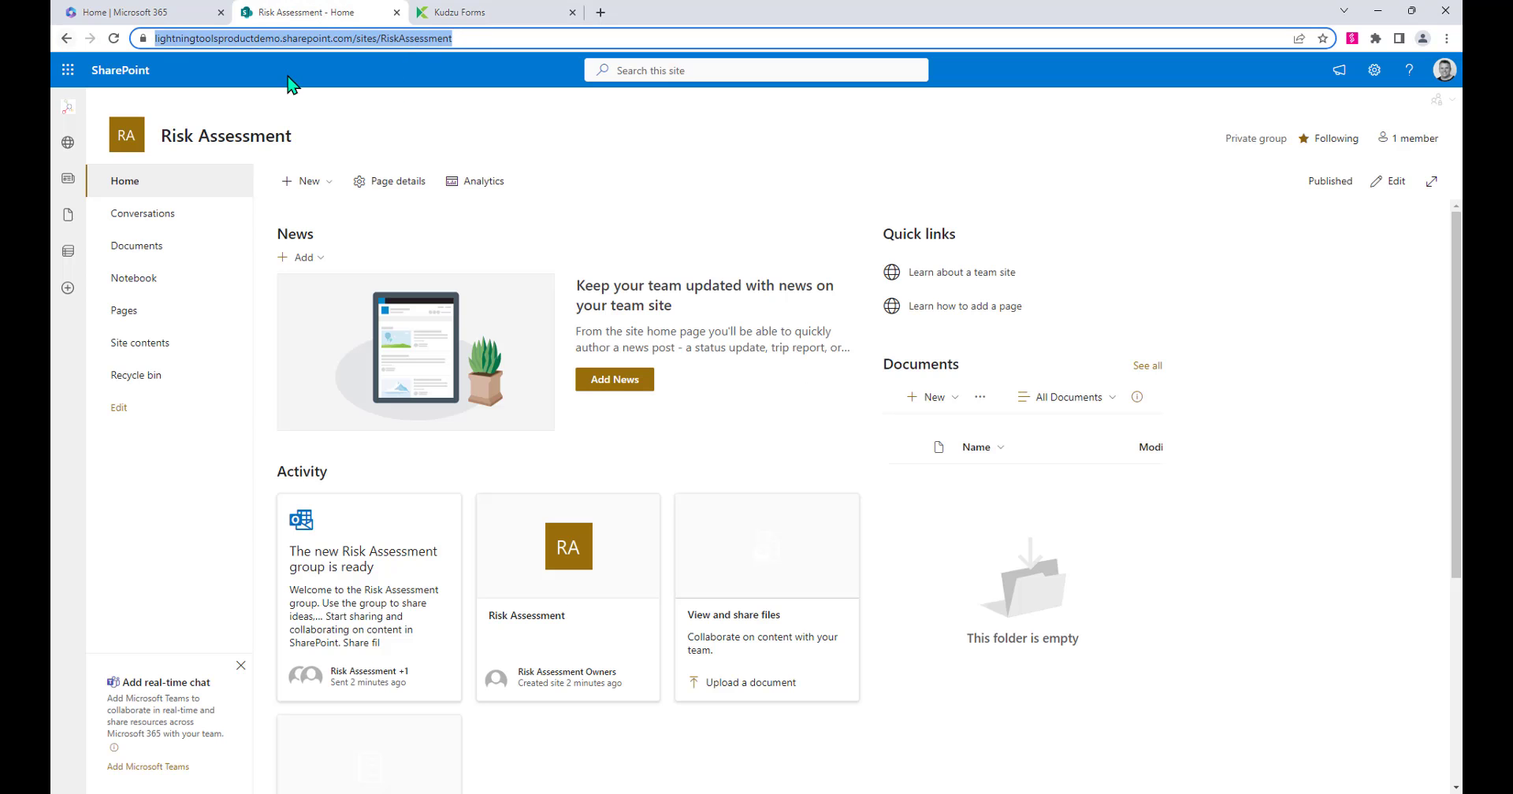
{"action": "left_click", "coordinate": [520, 13]}
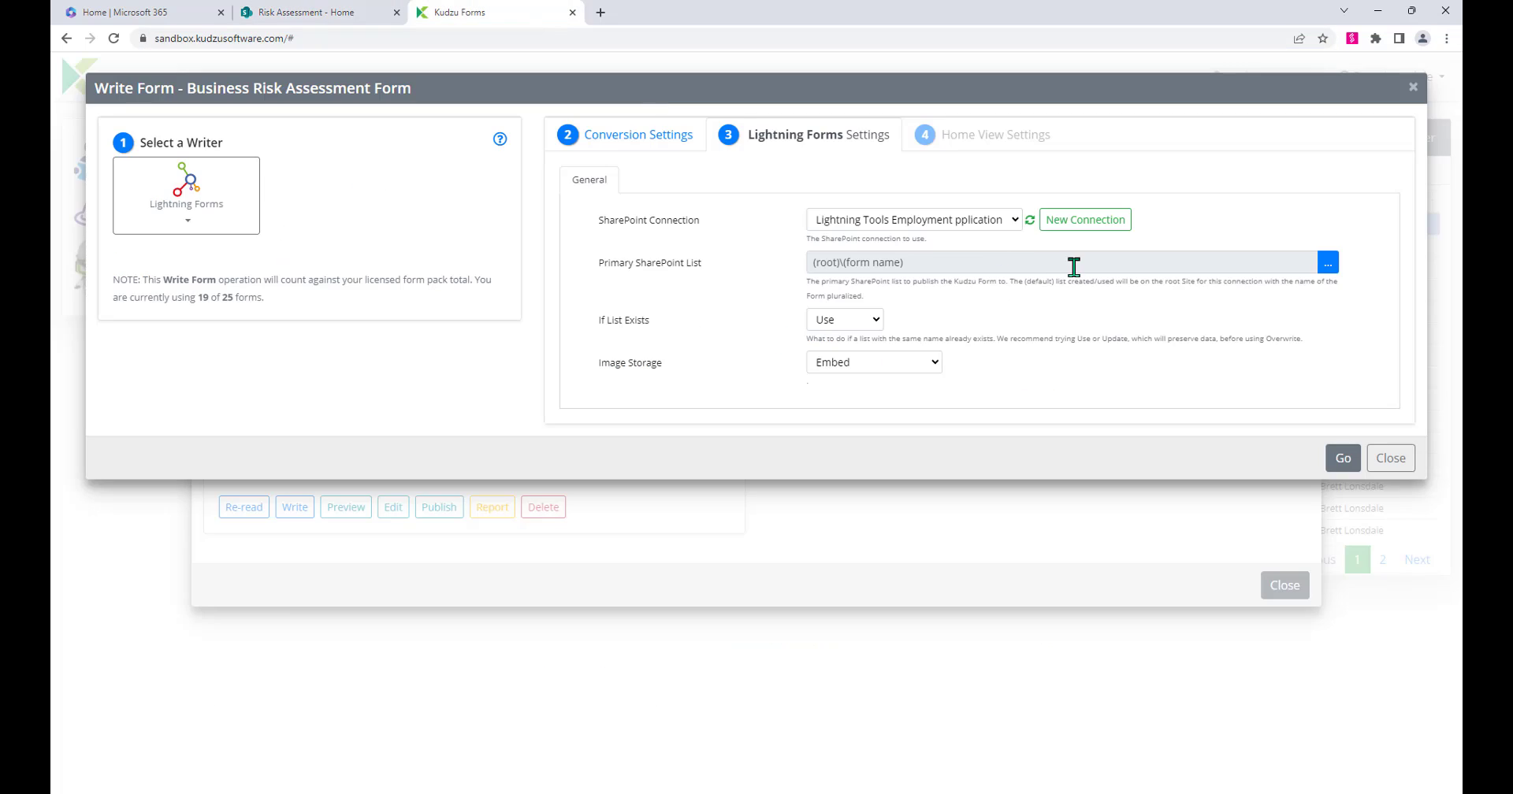
{"action": "left_click", "coordinate": [1084, 222]}
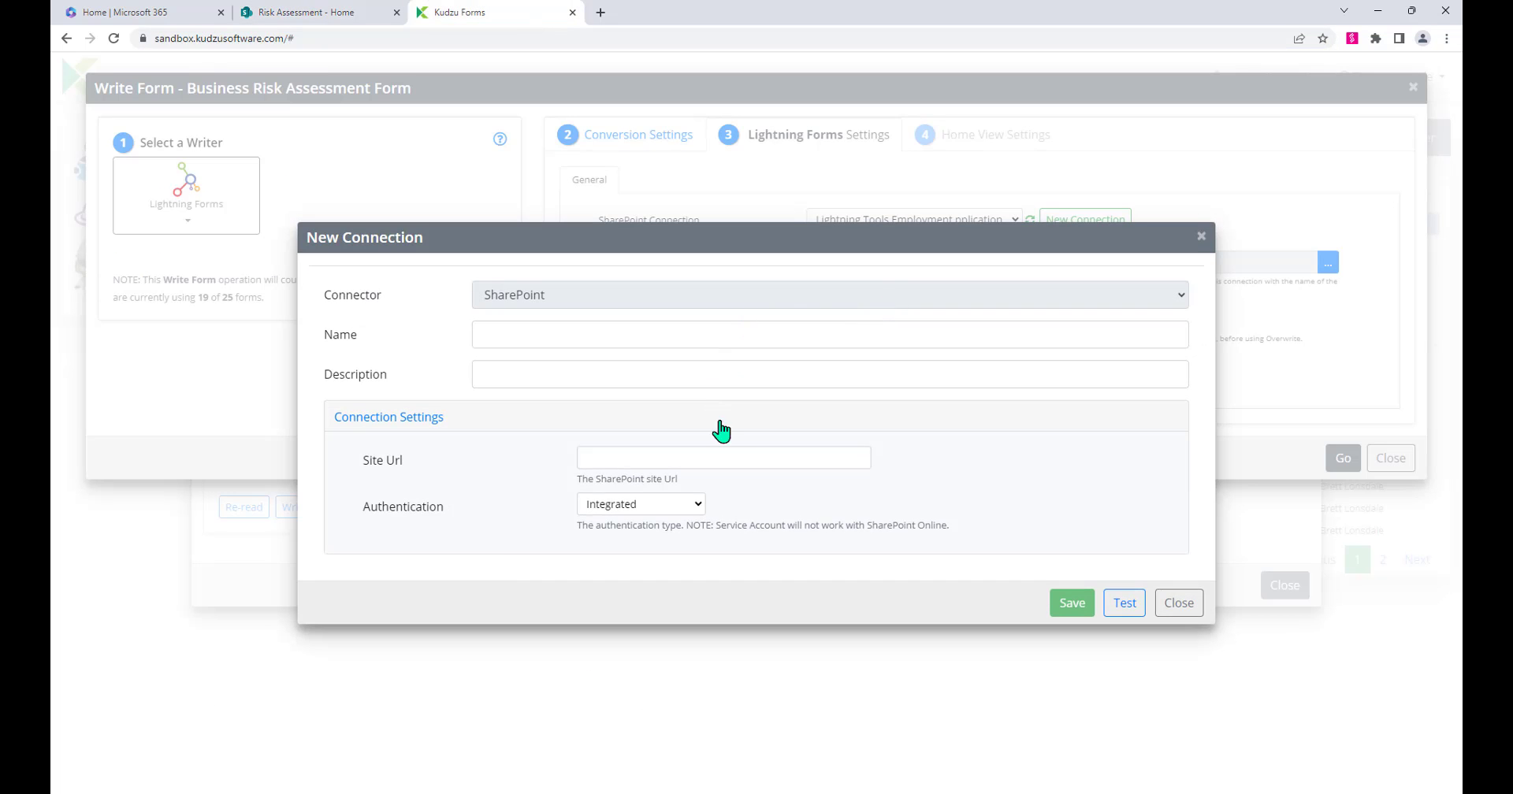
{"action": "left_click", "coordinate": [760, 460]}
{"action": "key", "text": "ctrl+v"}
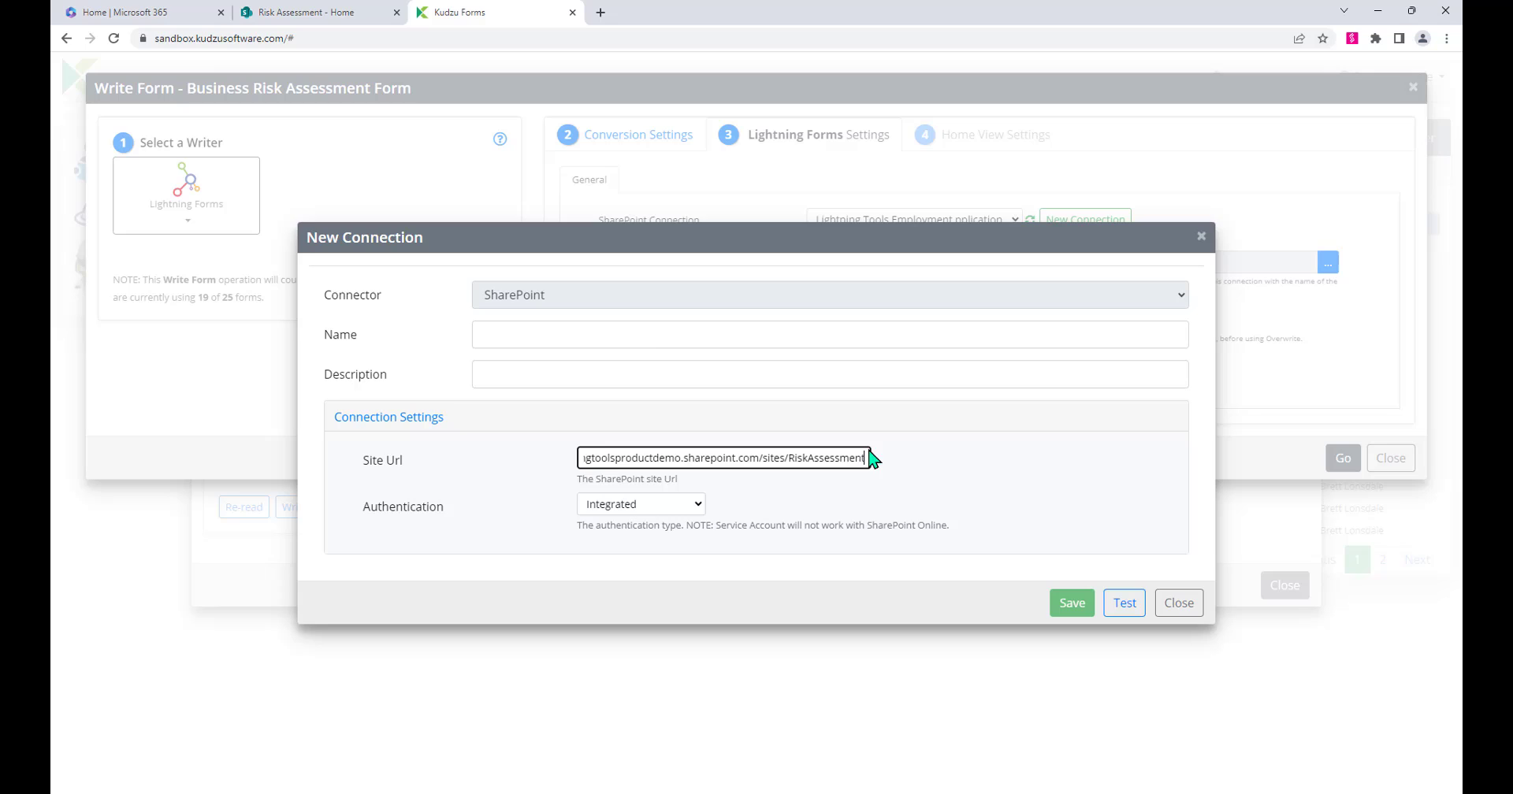
- Name the new connection Risk Assessment, test it with Integrated authentication and save it
{"action": "left_click", "coordinate": [660, 341]}
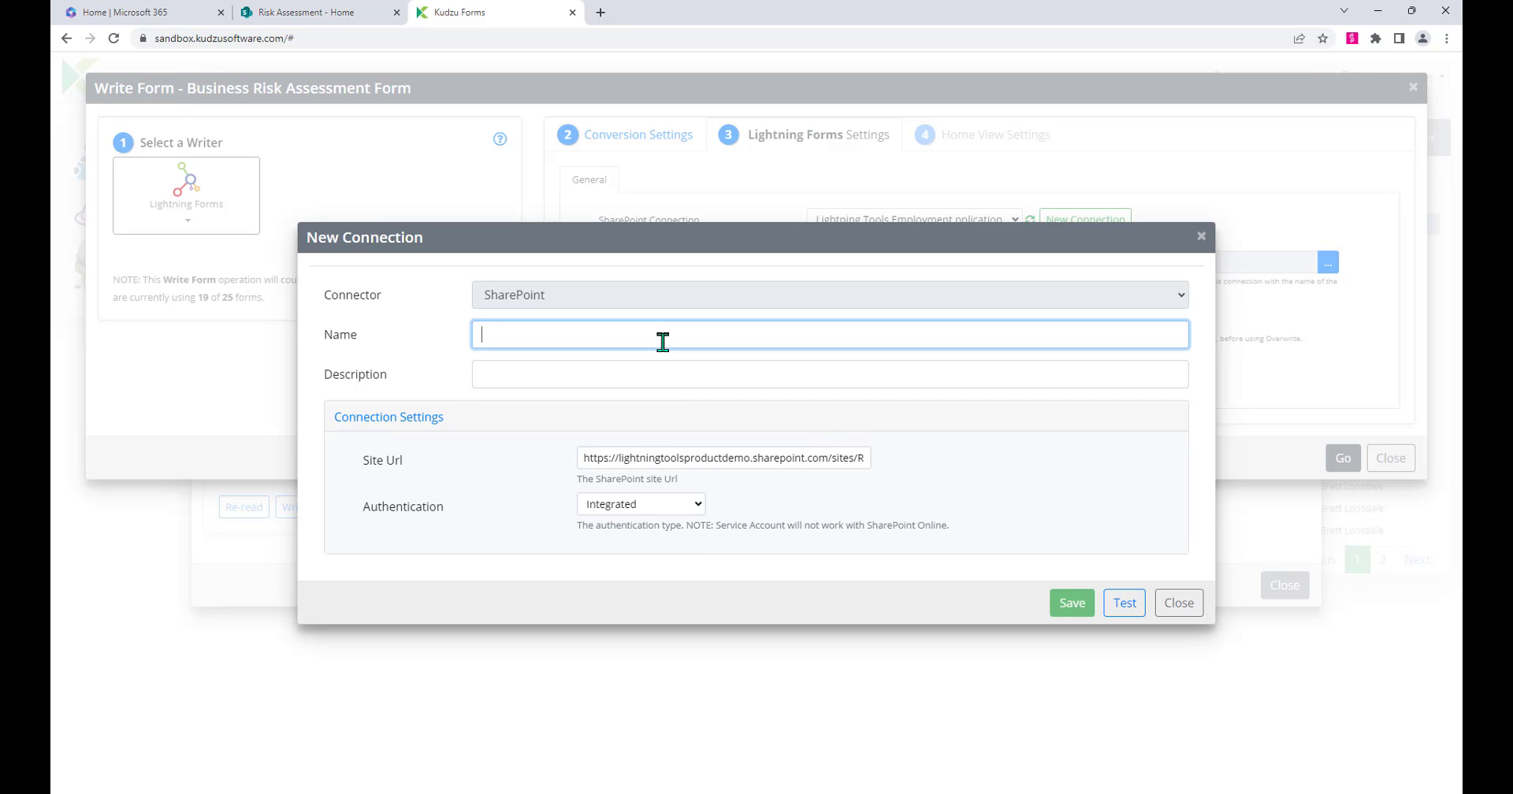
{"action": "type", "text": "Risk Assessment"}
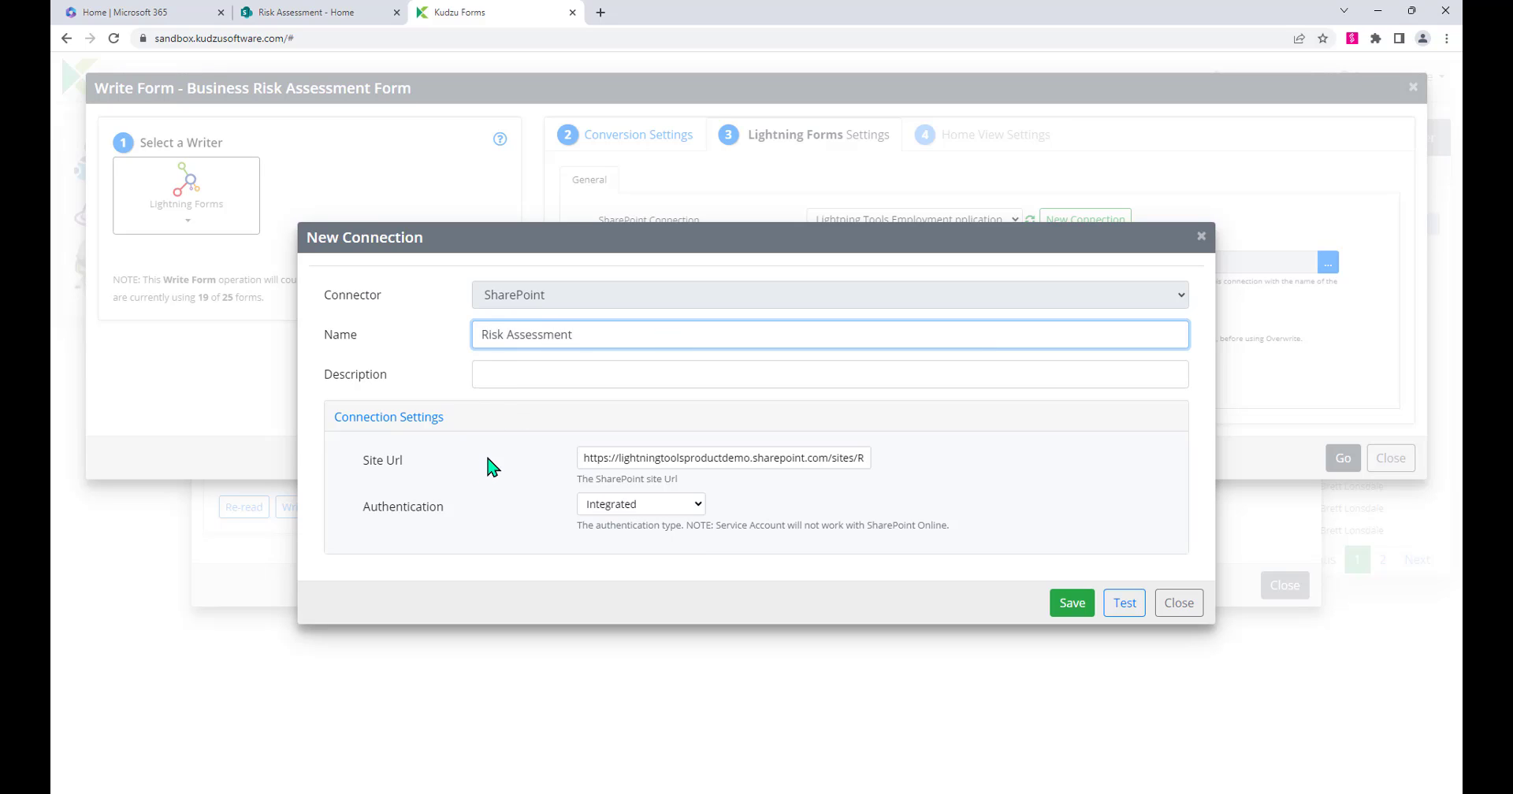
{"action": "left_click", "coordinate": [492, 466]}
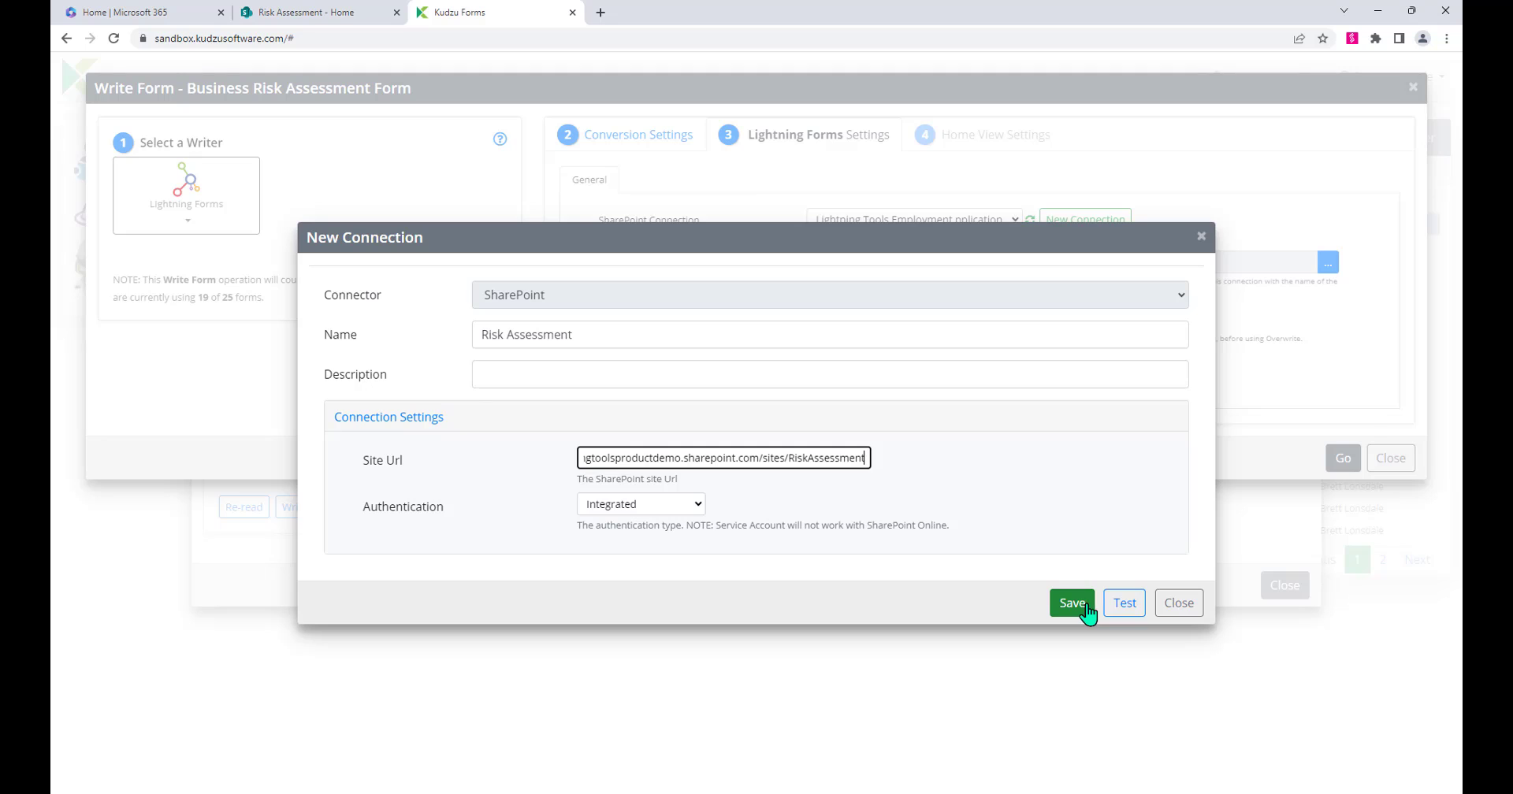
{"action": "left_click", "coordinate": [1118, 604]}
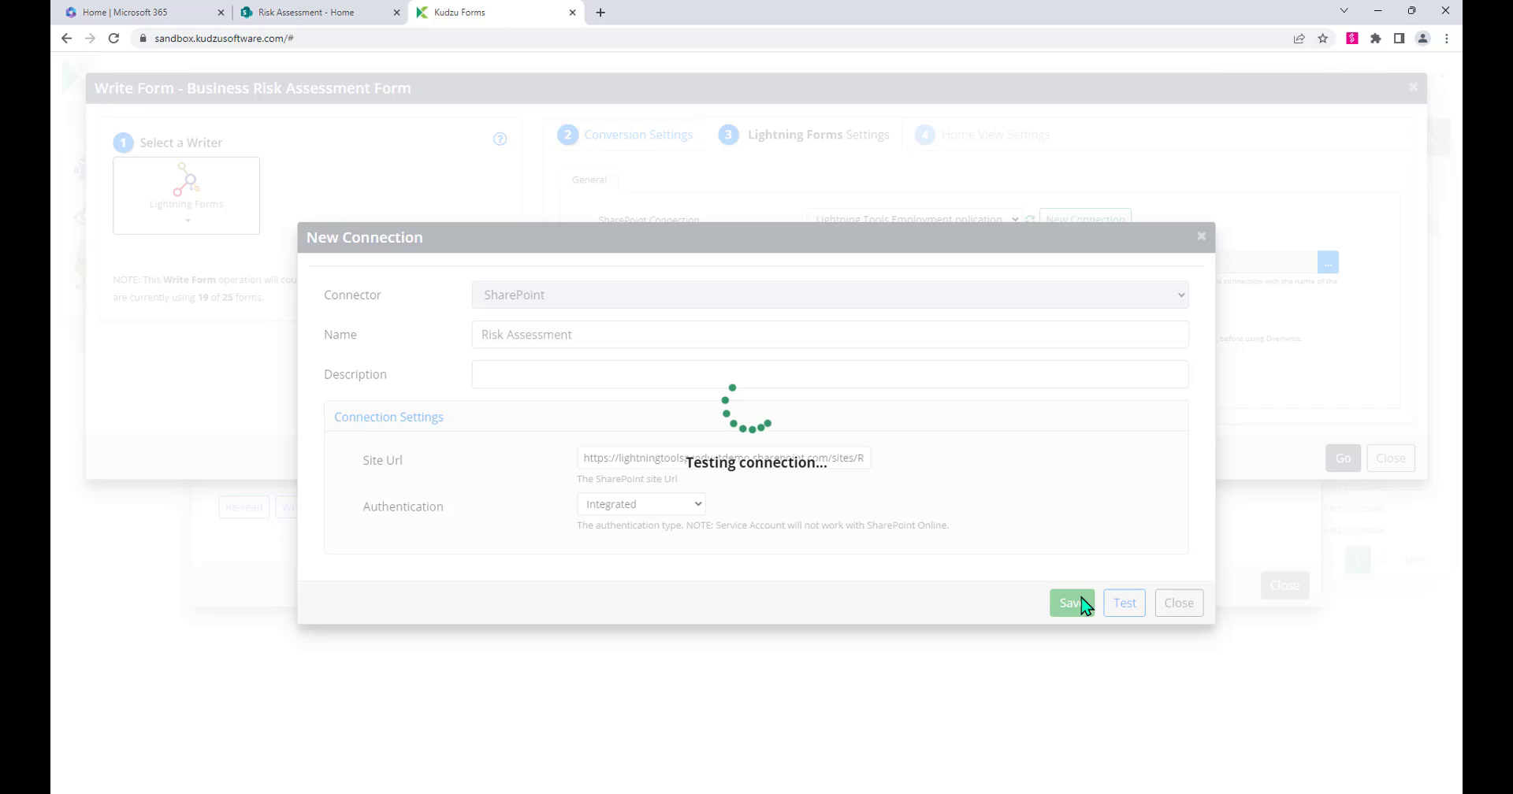
{"action": "left_click", "coordinate": [1010, 465]}
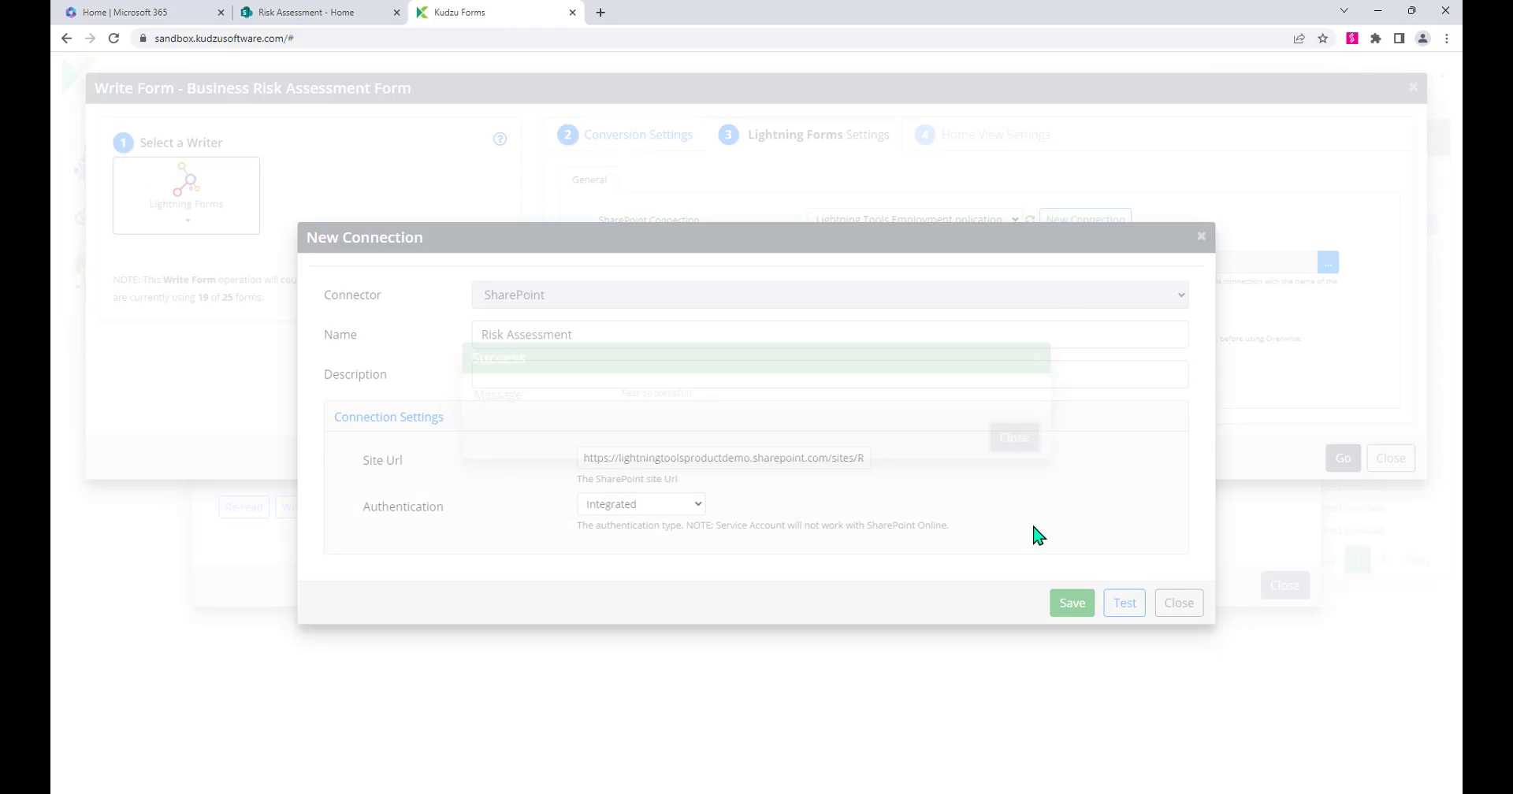
{"action": "left_click", "coordinate": [1063, 605]}
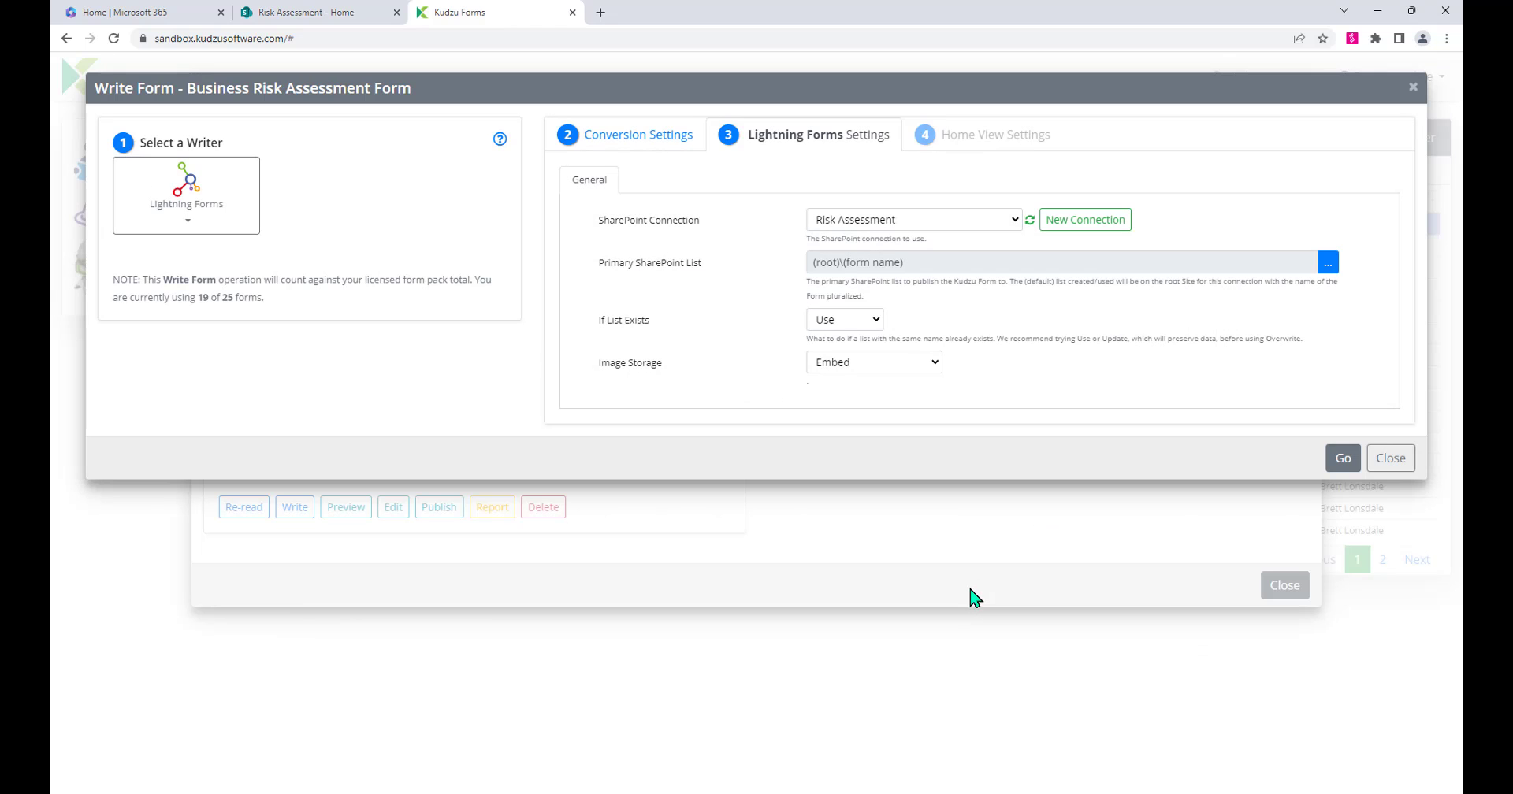
- Write the form through the Risk Assessment connection and open the resulting Business Risk Assessment Forms list in the site's contents
{"action": "left_click", "coordinate": [1343, 459]}
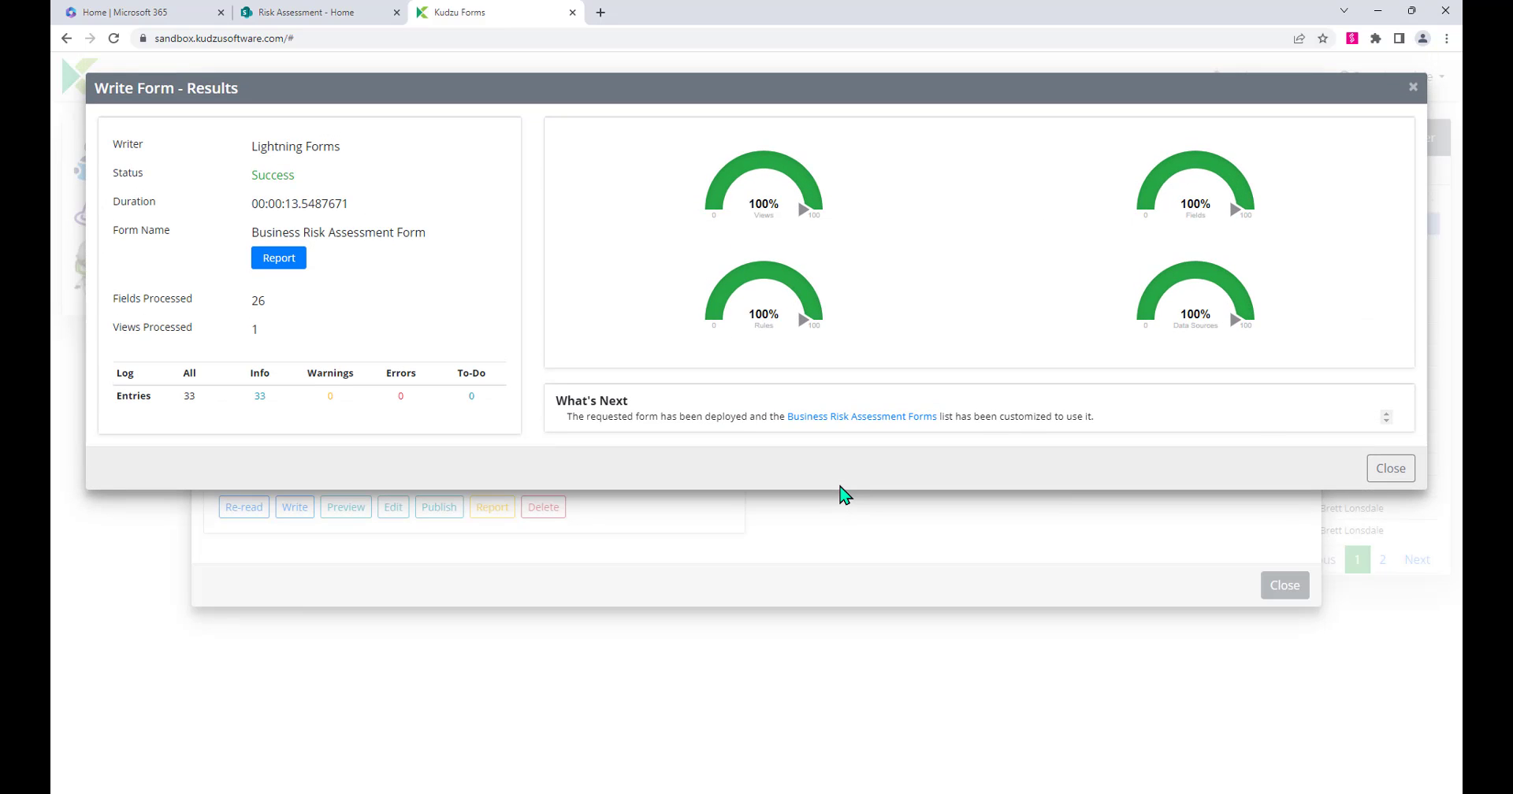
{"action": "left_click", "coordinate": [1390, 468]}
{"action": "left_click", "coordinate": [315, 11]}
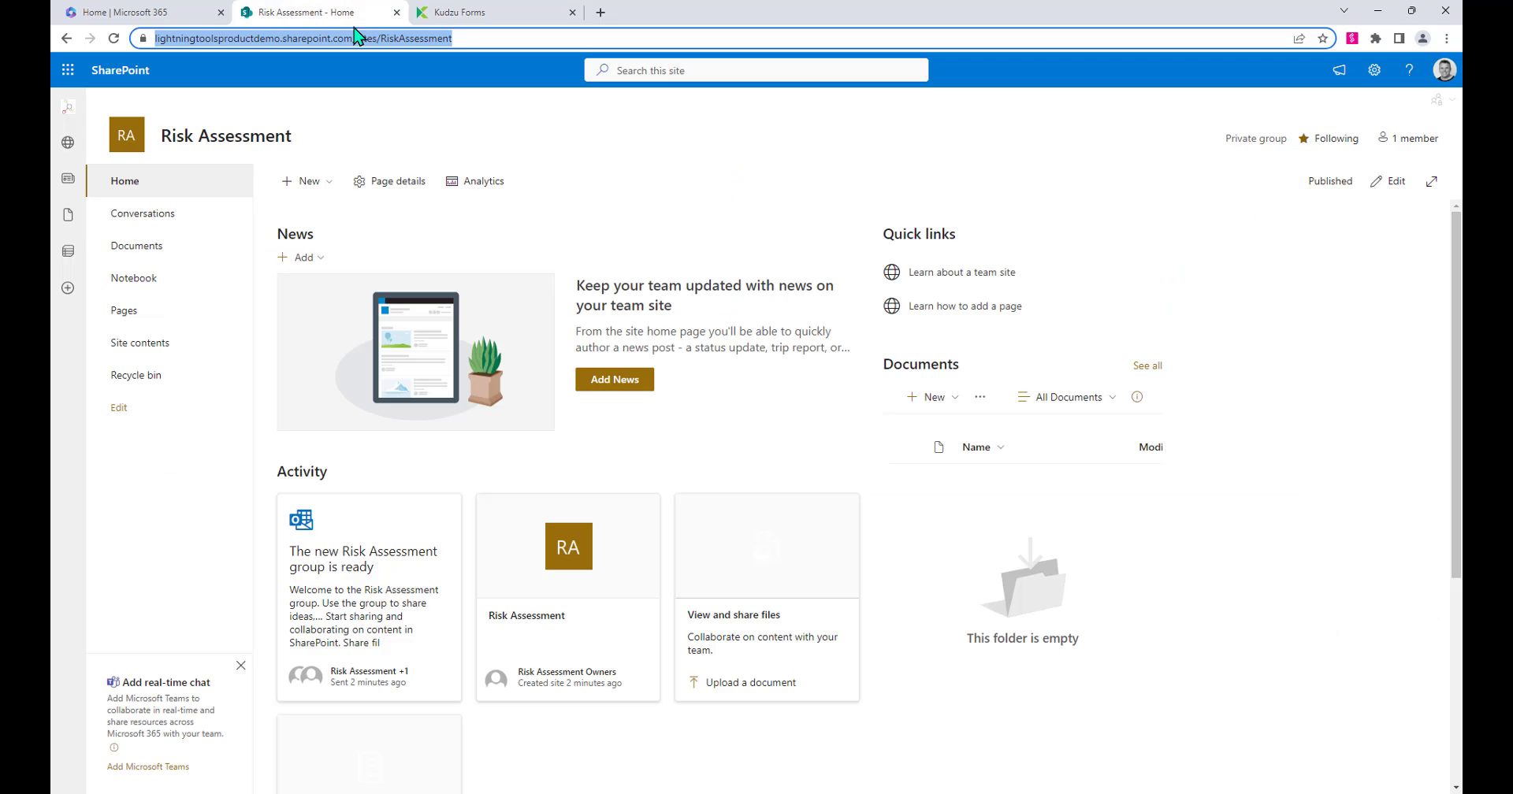
{"action": "left_click", "coordinate": [175, 345]}
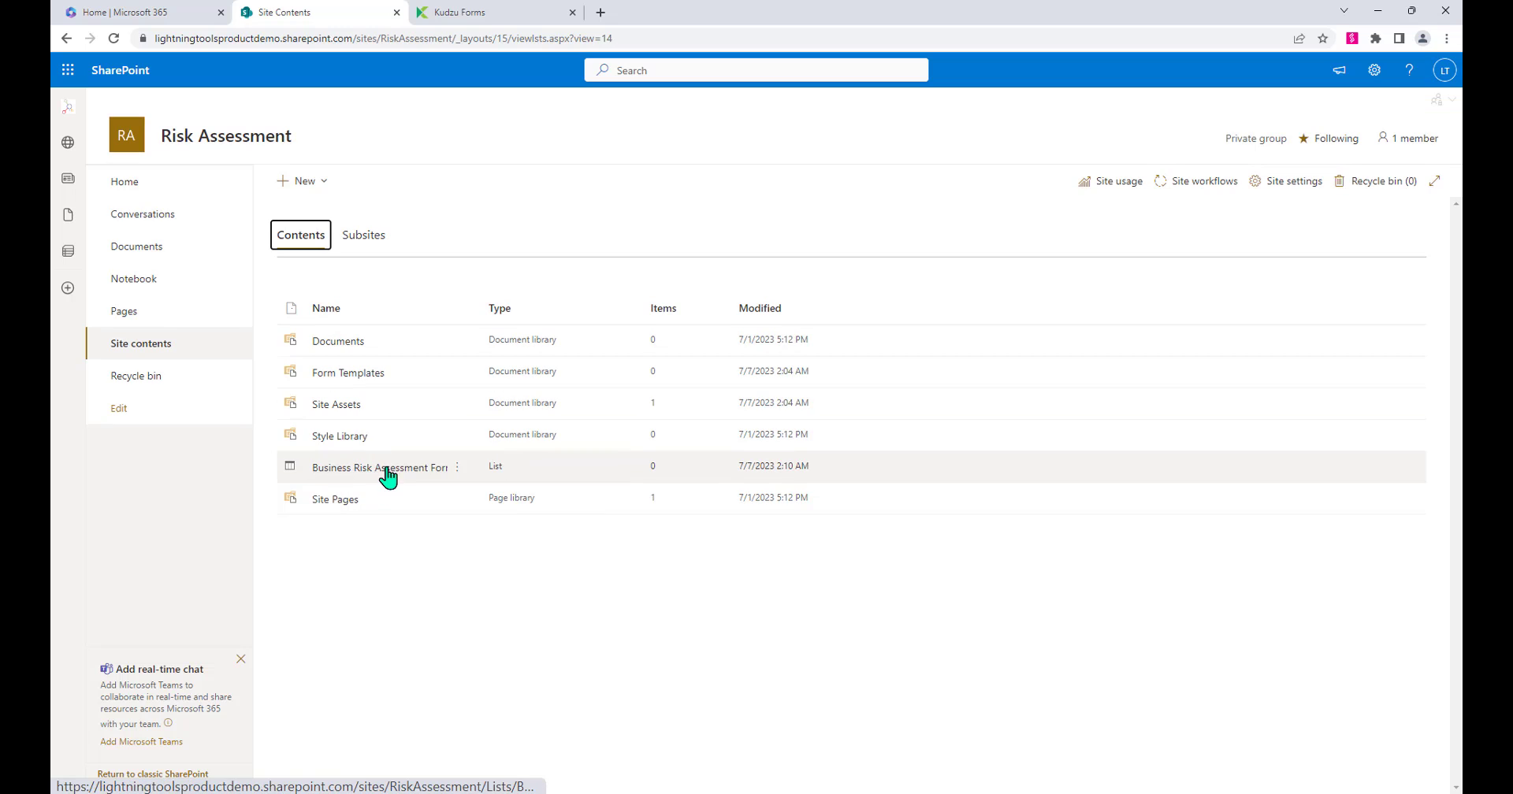
{"action": "left_click", "coordinate": [414, 473]}
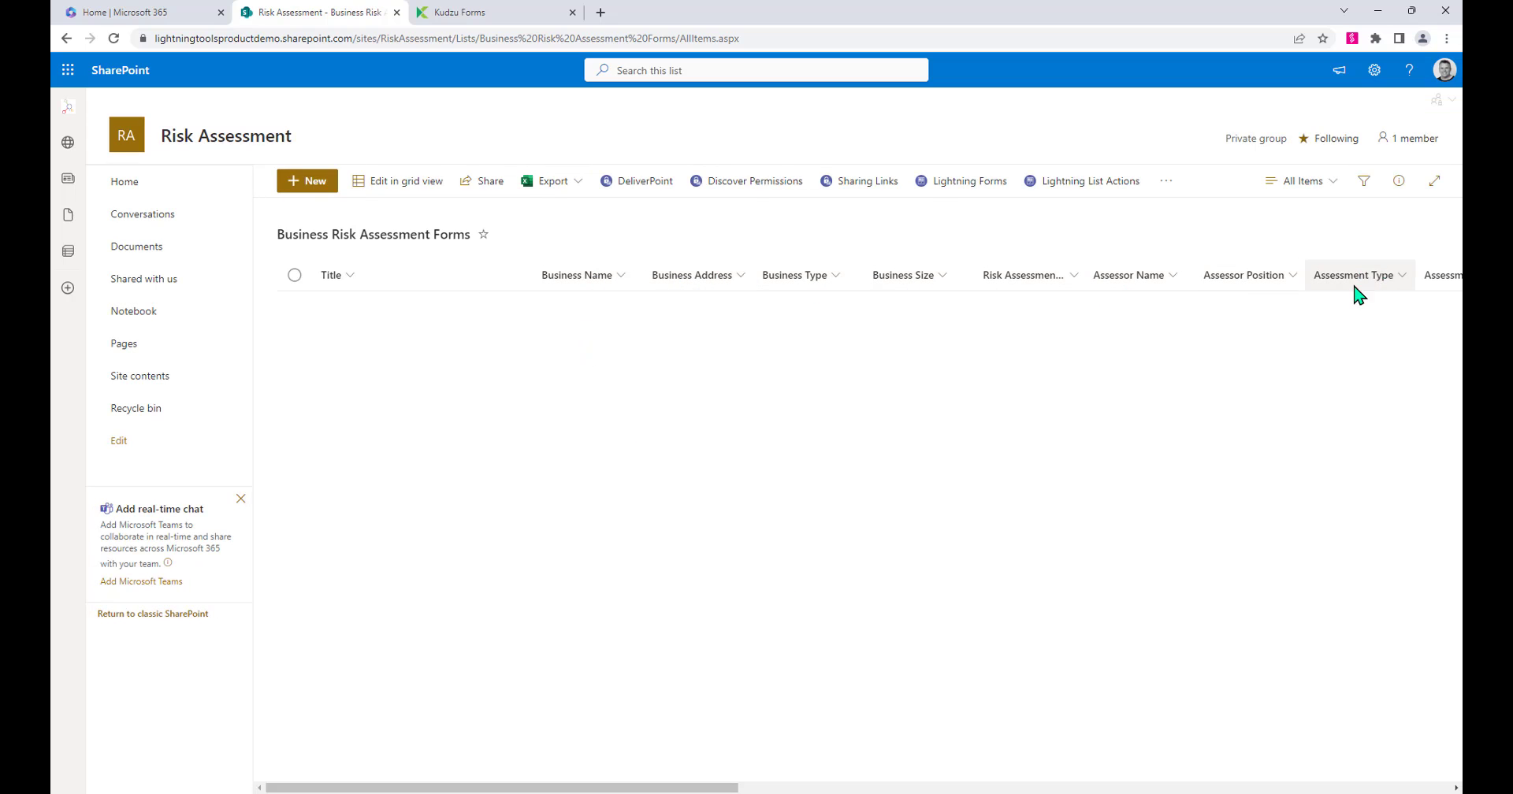
- Open the list's new-item form in the Lightning Forms designer, review its fields and save its right-side panel size as Large
{"action": "left_click", "coordinate": [975, 187]}
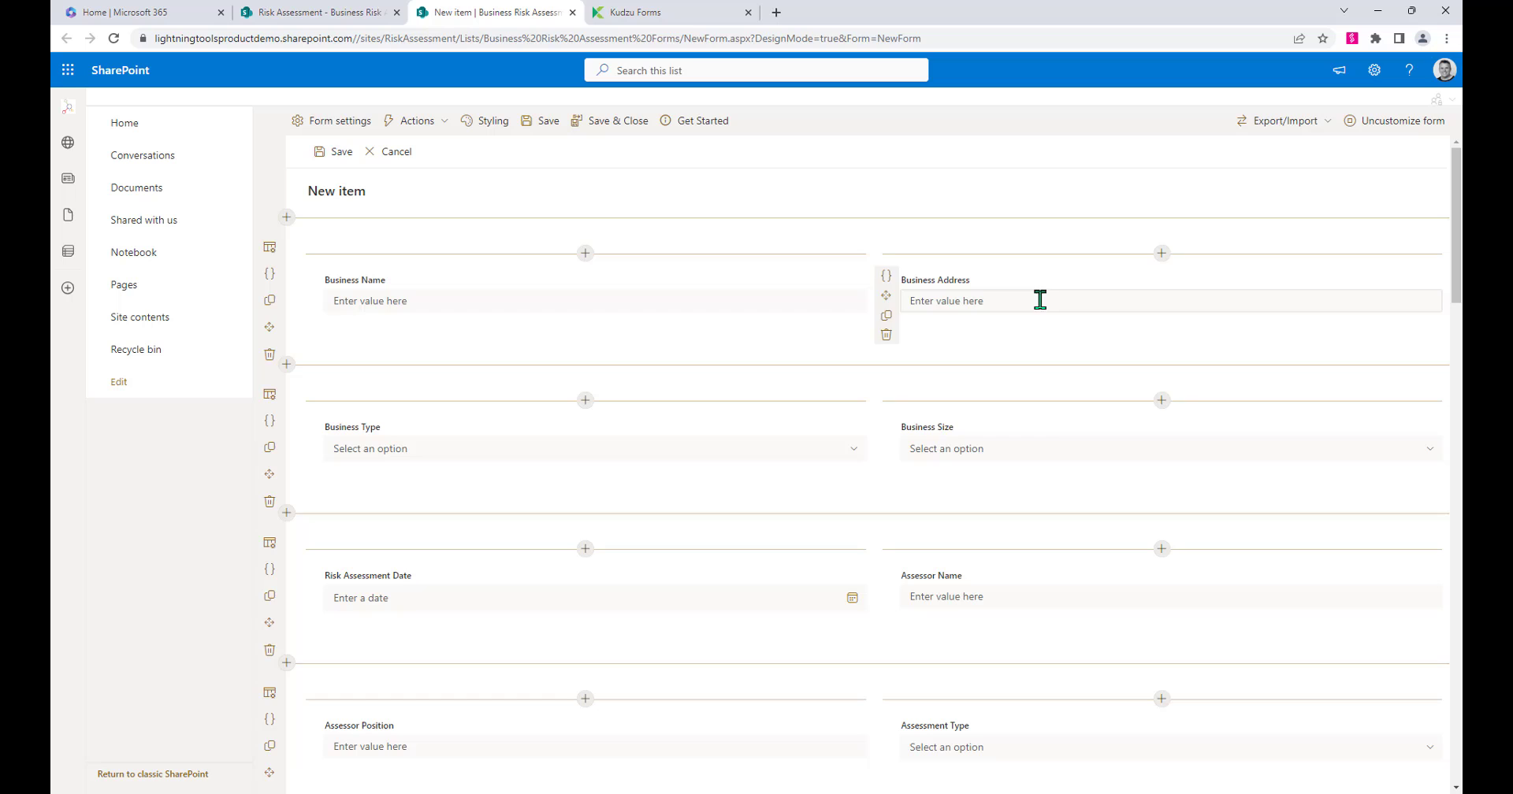
{"action": "scroll", "coordinate": [831, 564], "scroll_direction": "down", "scroll_amount": 7}
{"action": "scroll", "coordinate": [760, 555], "scroll_direction": "down", "scroll_amount": 10}
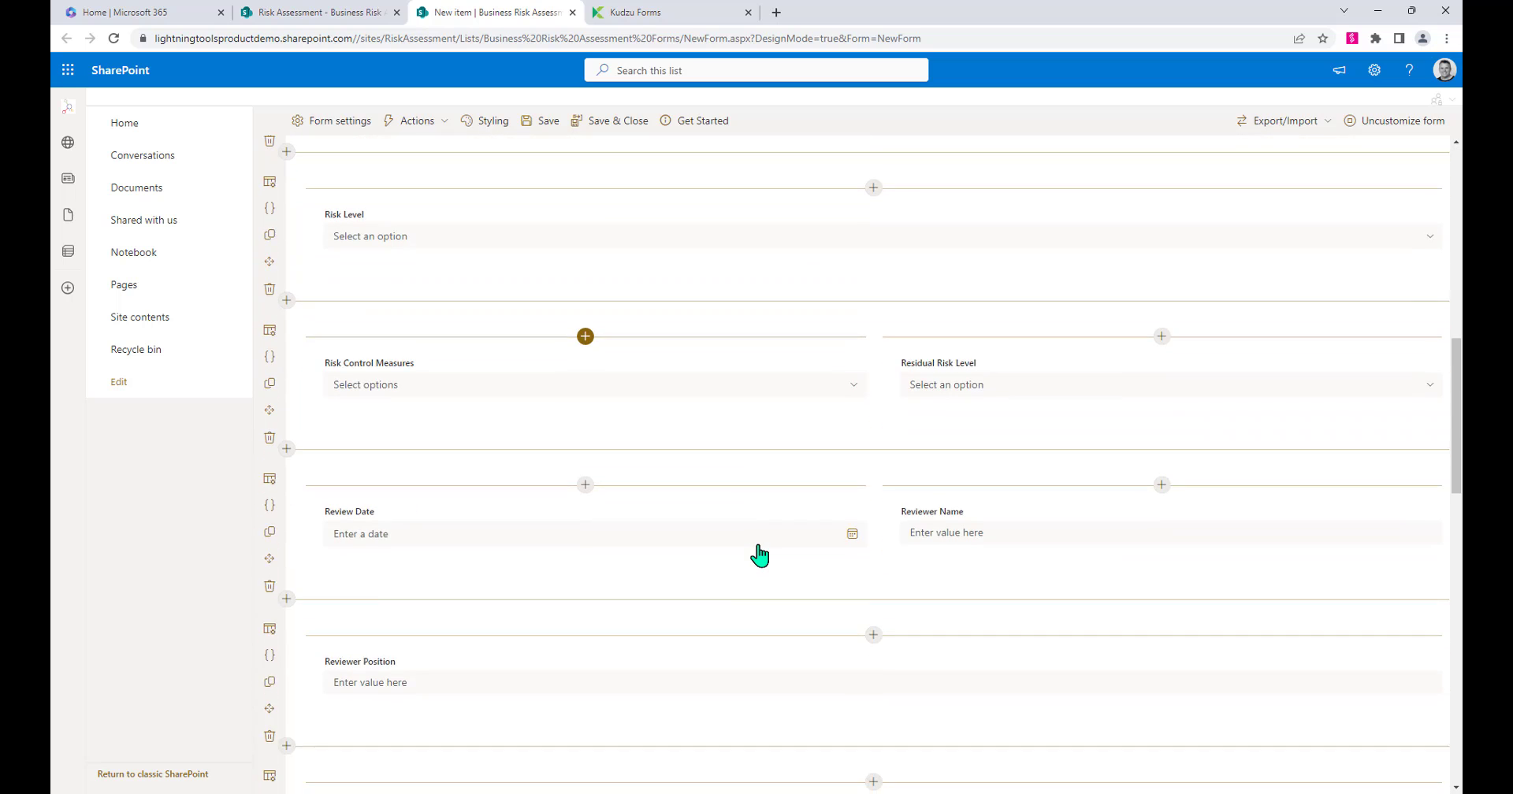
{"action": "scroll", "coordinate": [753, 550], "scroll_direction": "down", "scroll_amount": 3}
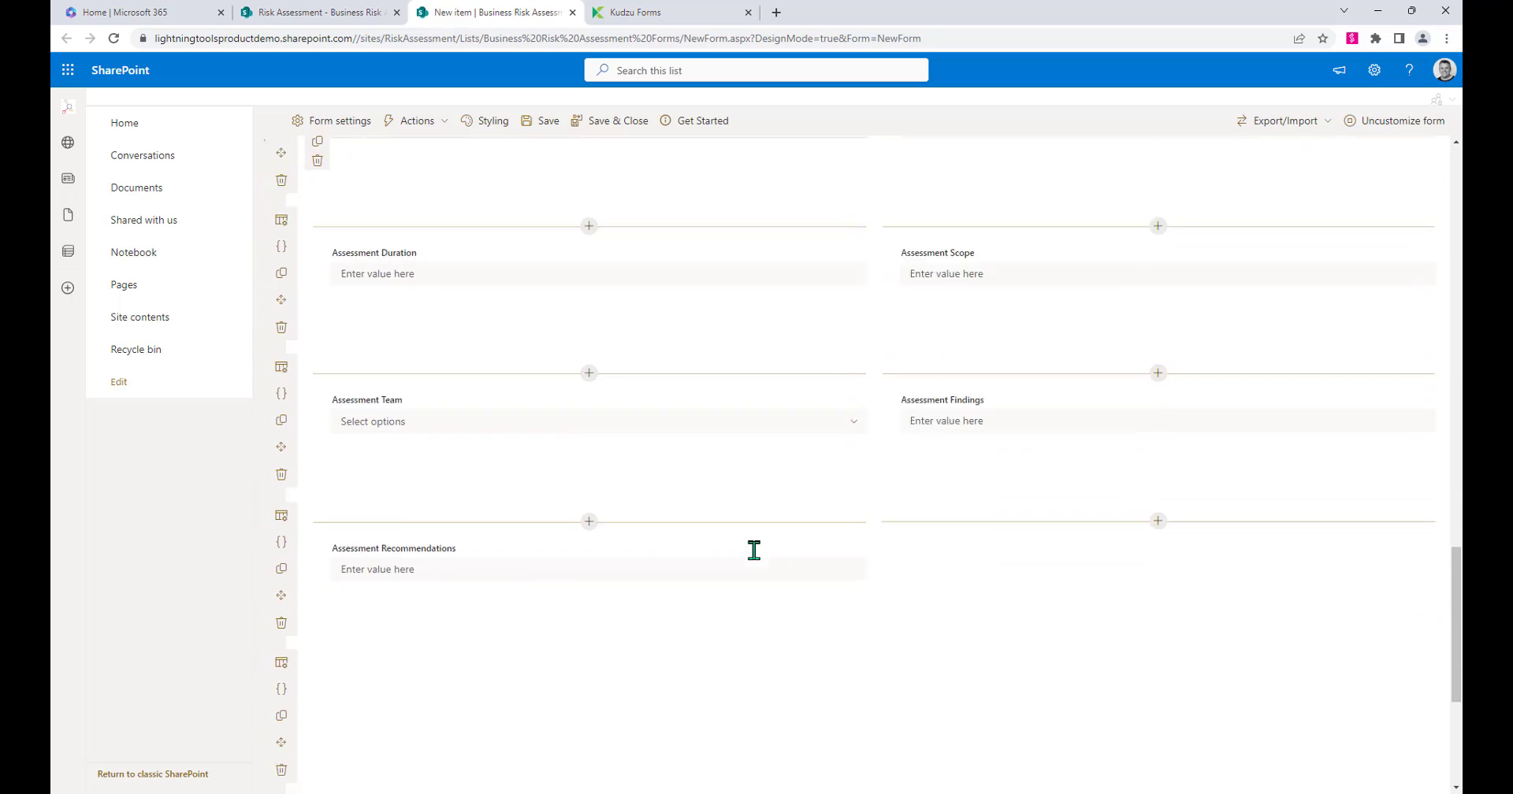
{"action": "scroll", "coordinate": [760, 549], "scroll_direction": "up", "scroll_amount": 10}
{"action": "scroll", "coordinate": [764, 542], "scroll_direction": "up", "scroll_amount": 6}
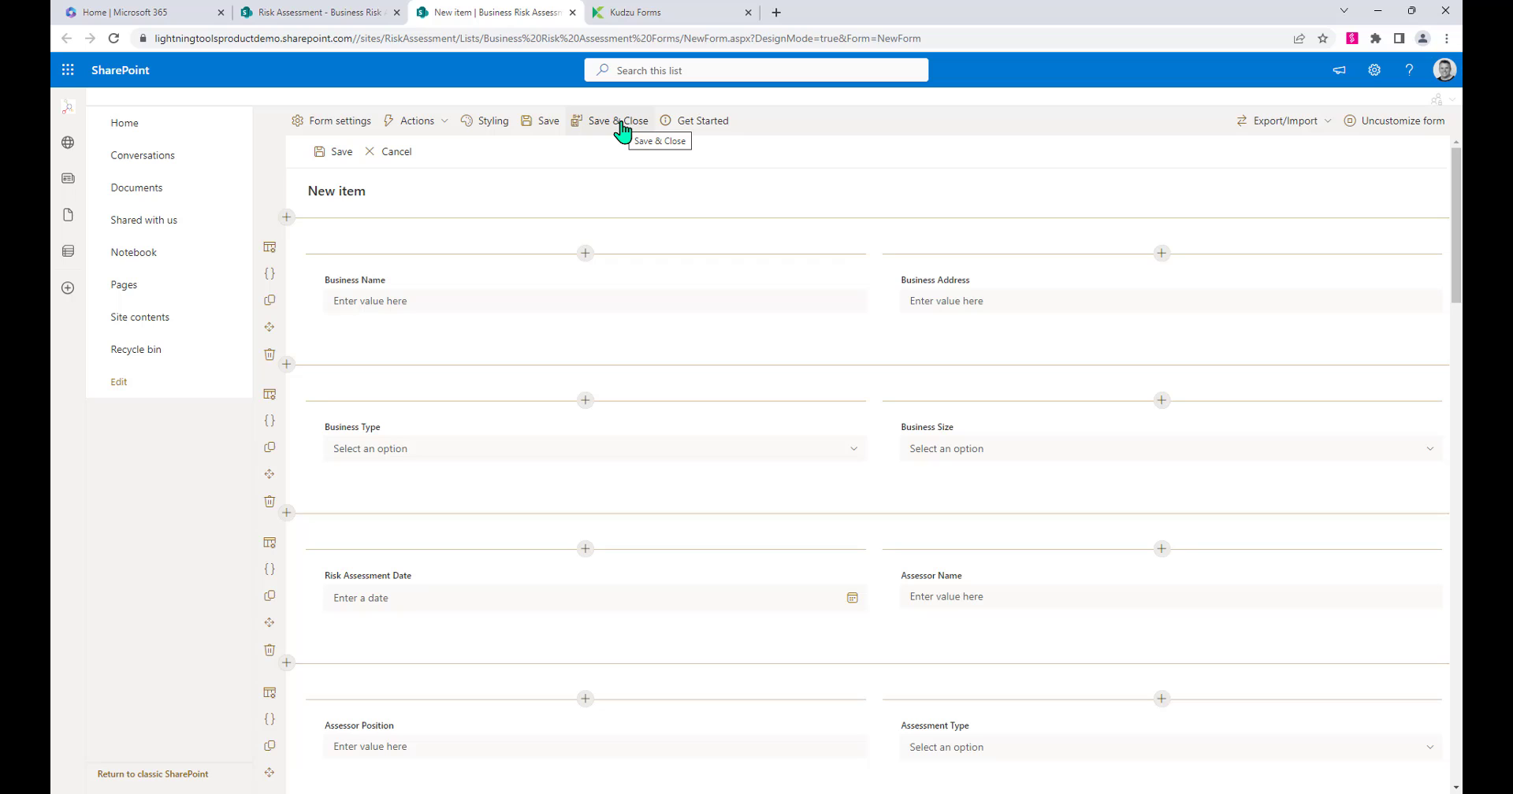
{"action": "left_click", "coordinate": [347, 126]}
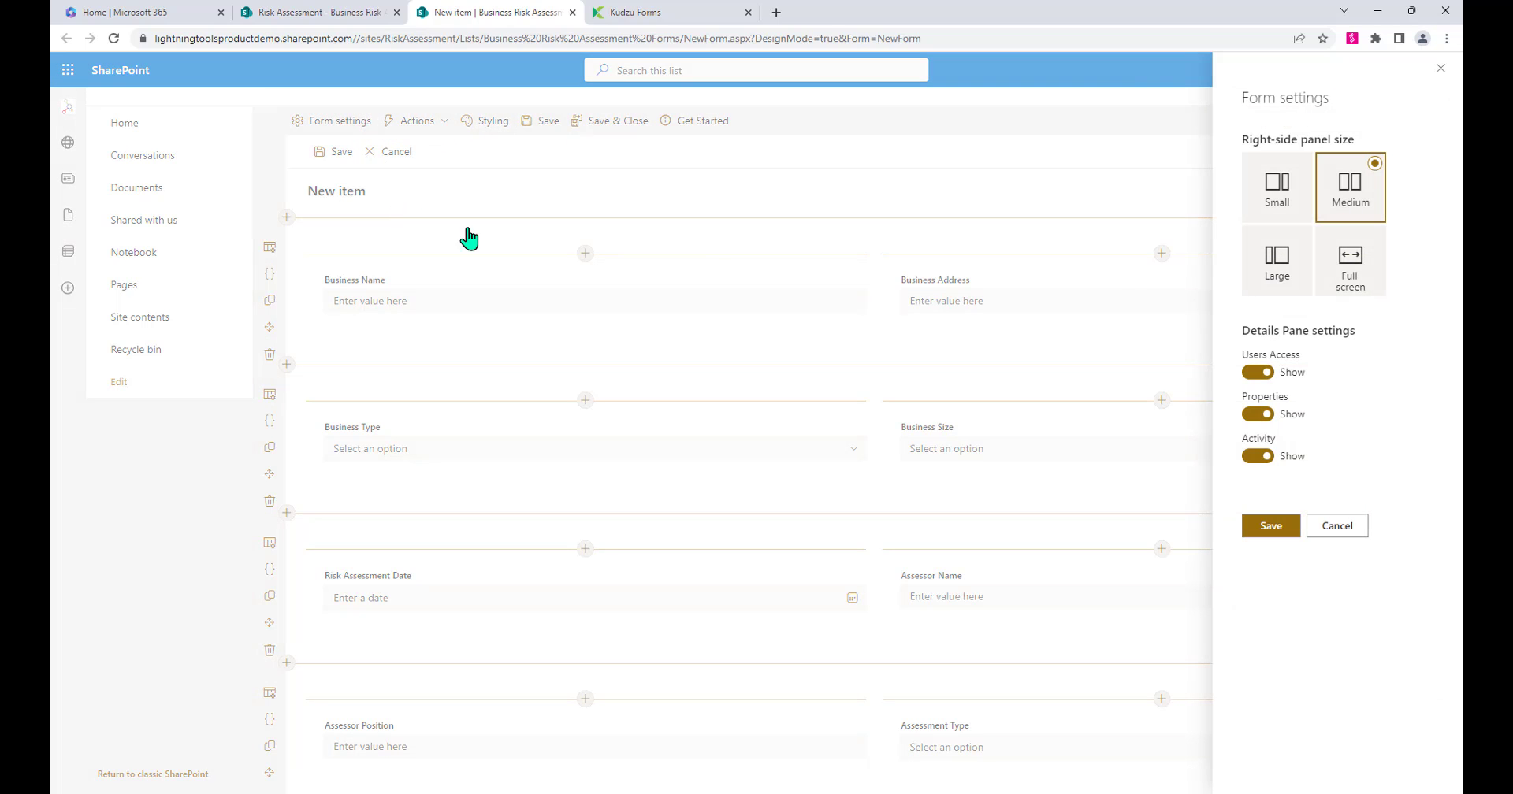
{"action": "left_click", "coordinate": [1273, 276]}
{"action": "left_click", "coordinate": [1267, 533]}
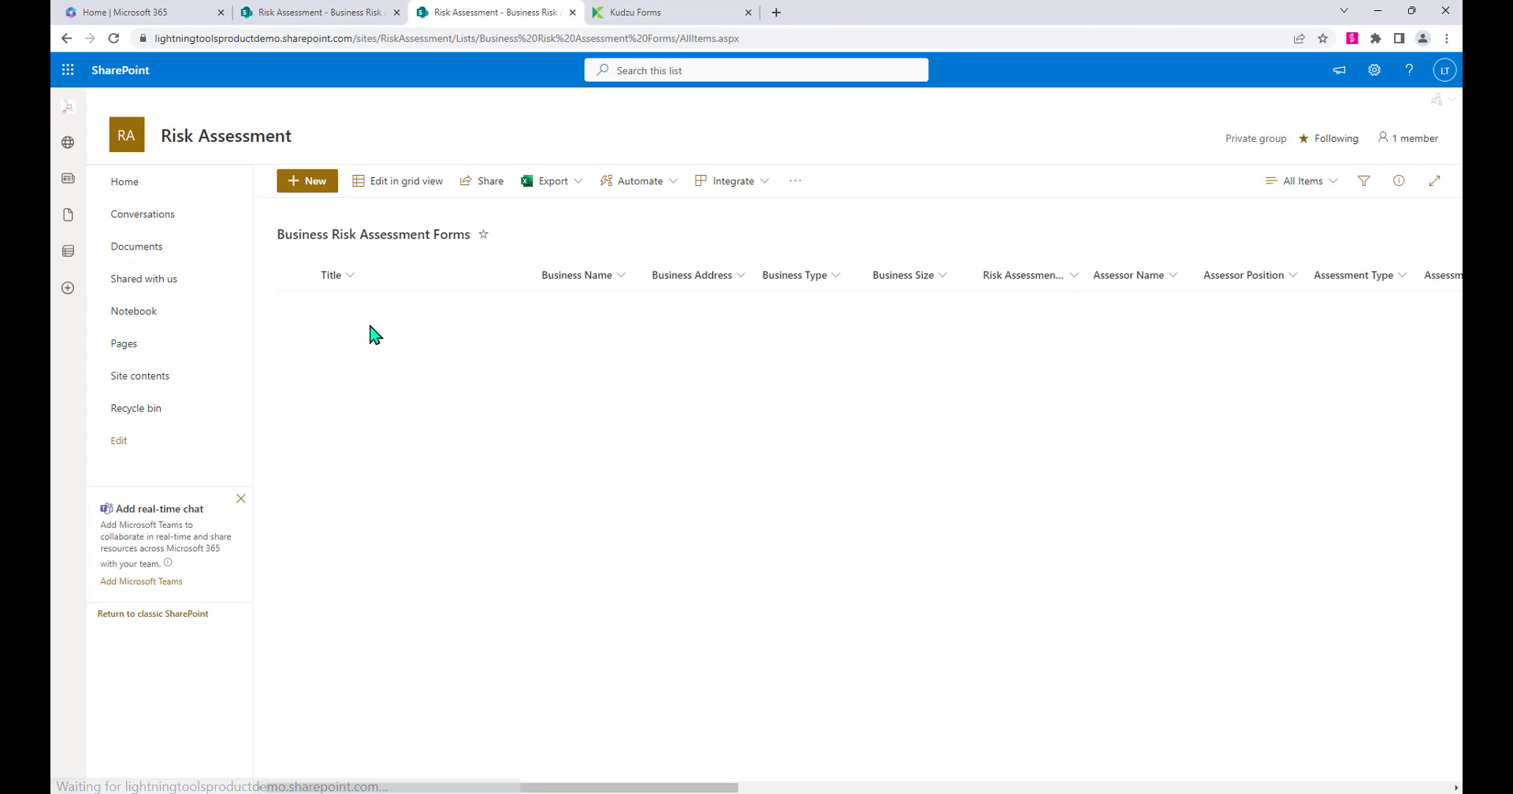
- Start a new list item with business name Lightning Tools, business type Technology and risk assessment date 7/7/2023
{"action": "left_click", "coordinate": [319, 185]}
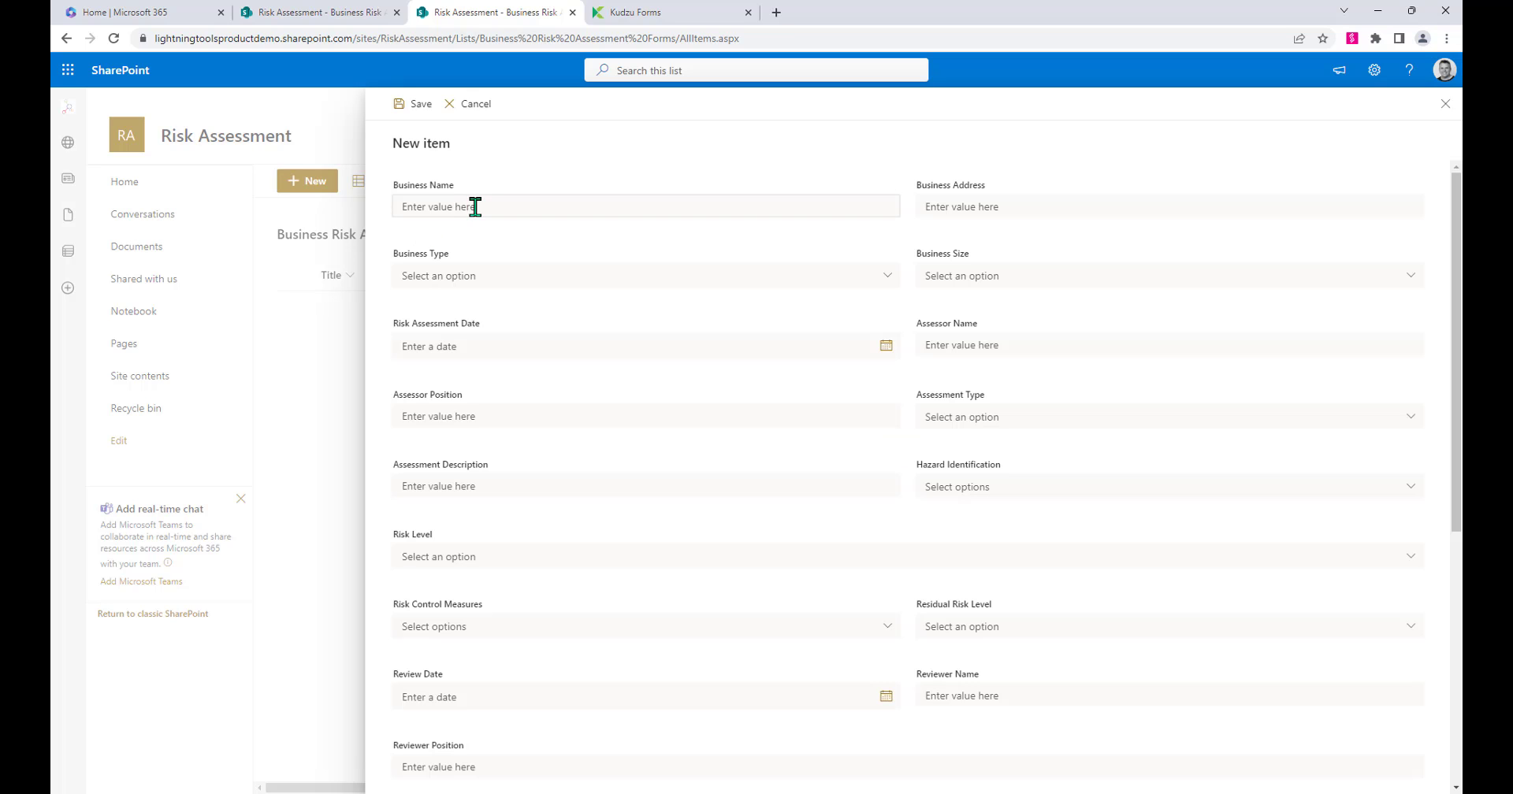
{"action": "left_click", "coordinate": [475, 208]}
{"action": "type", "text": "Lightning Tools"}
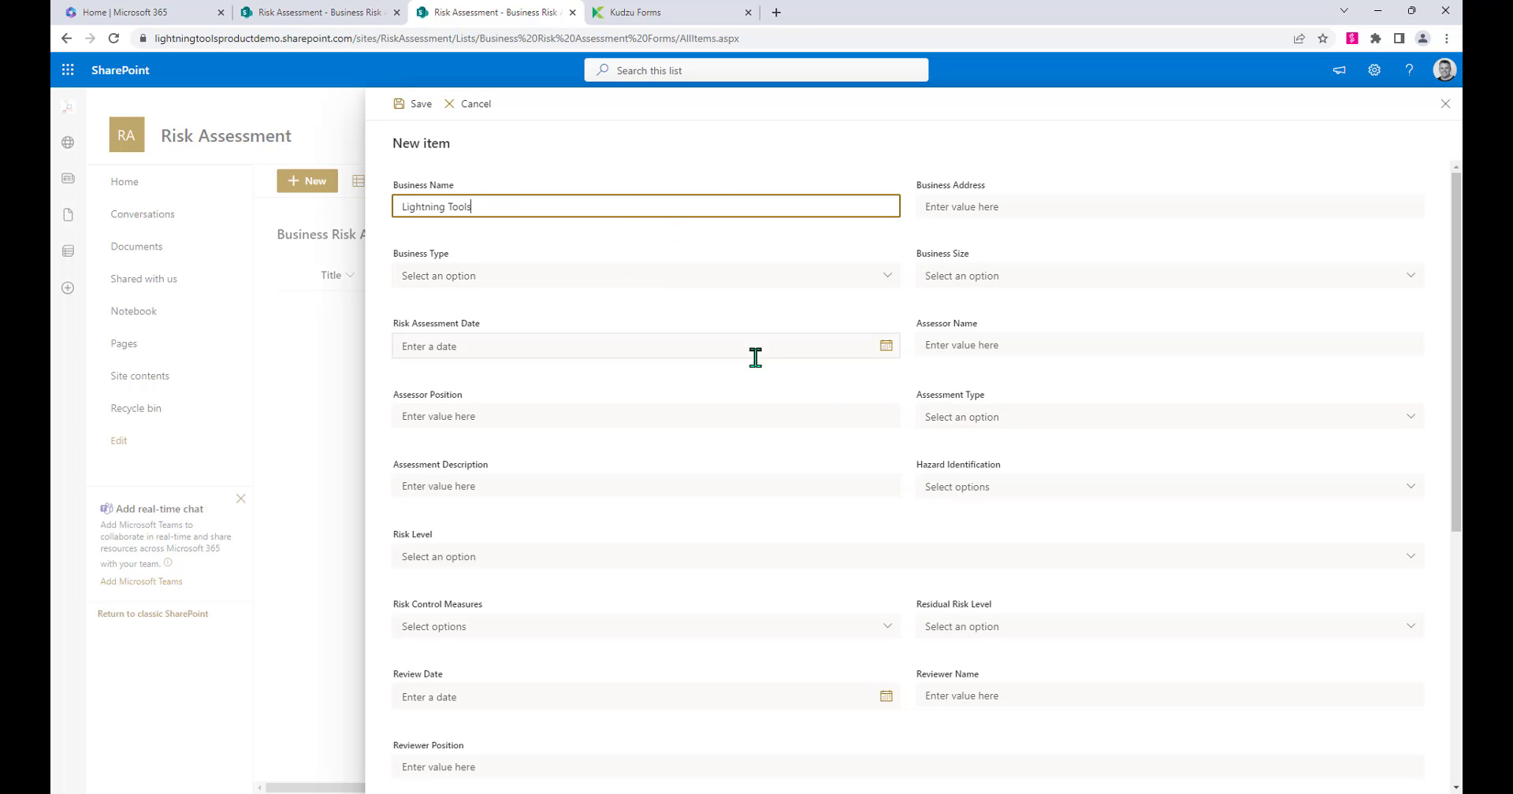
{"action": "left_click", "coordinate": [796, 277]}
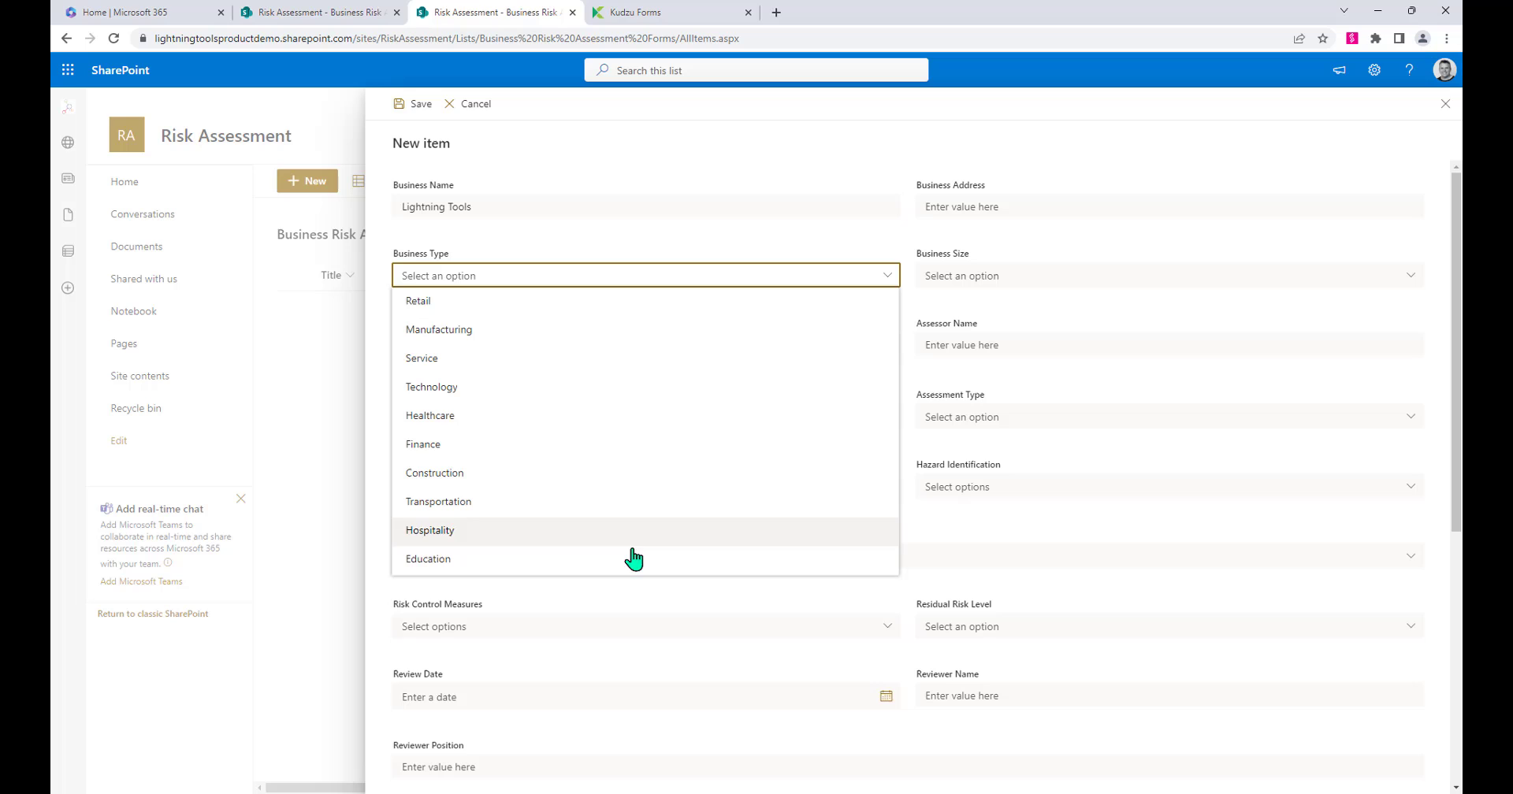
{"action": "left_click", "coordinate": [549, 390]}
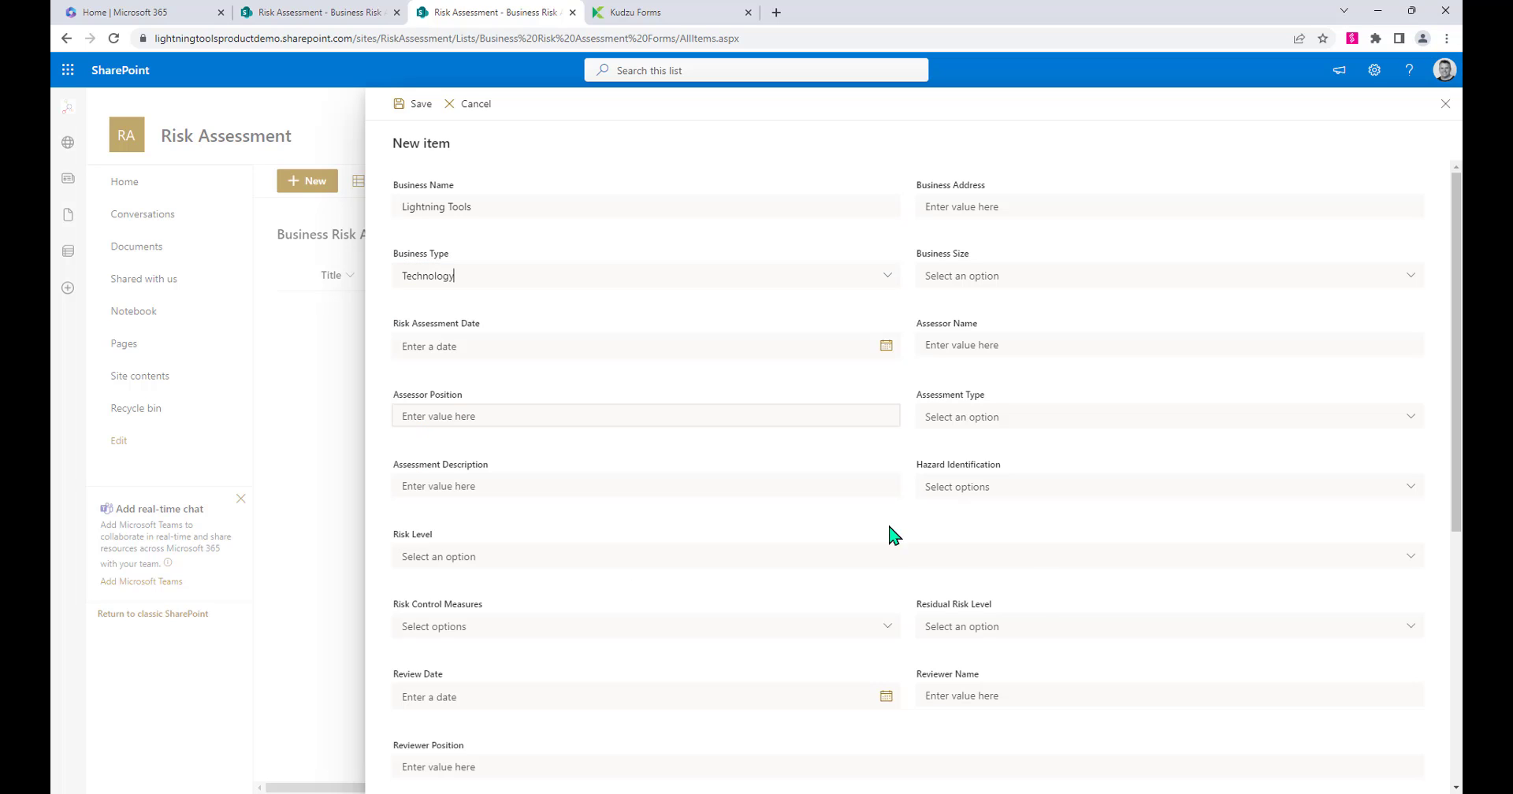
{"action": "left_click", "coordinate": [784, 348]}
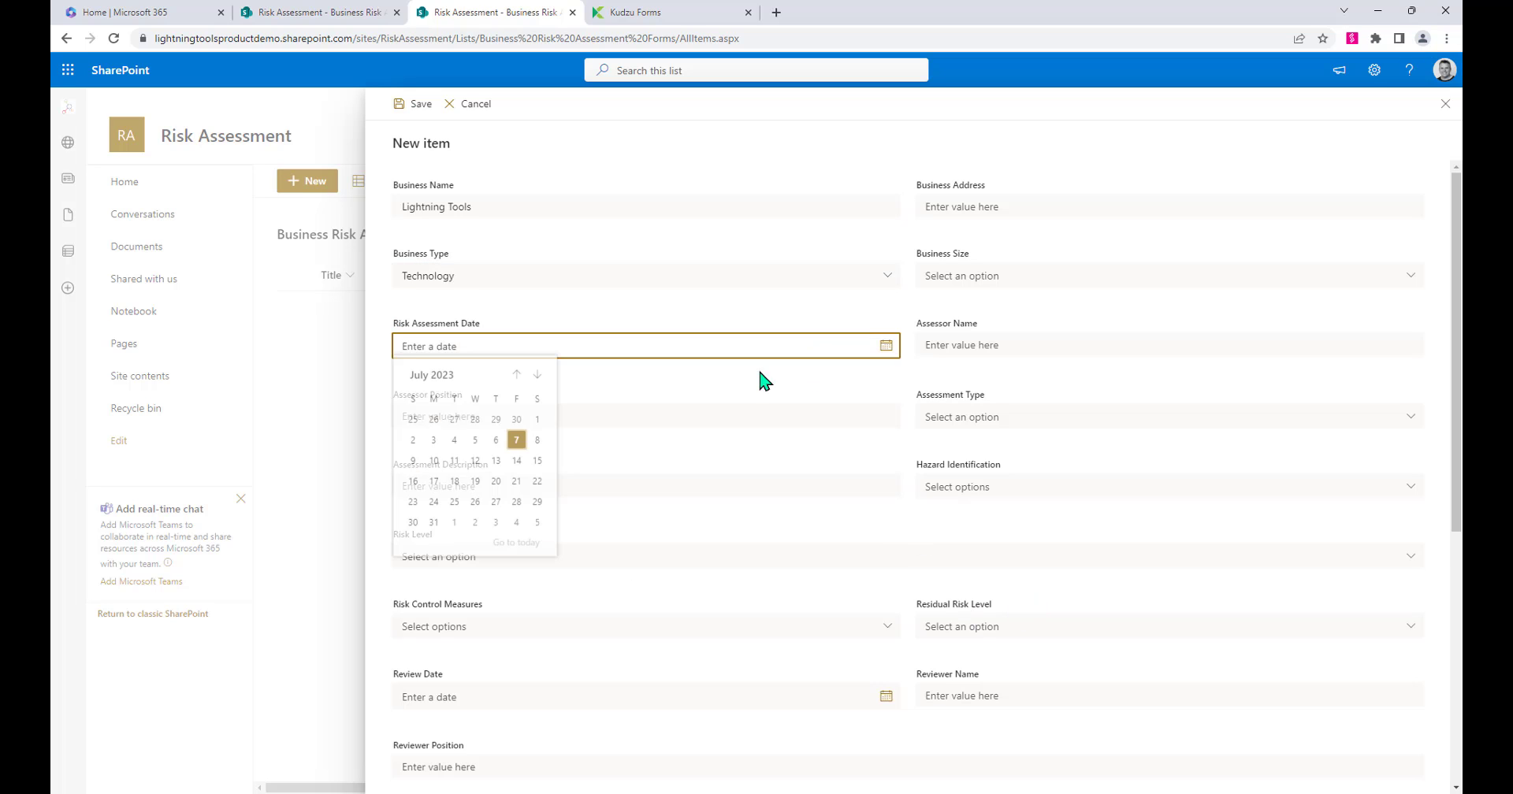
{"action": "left_click", "coordinate": [517, 443]}
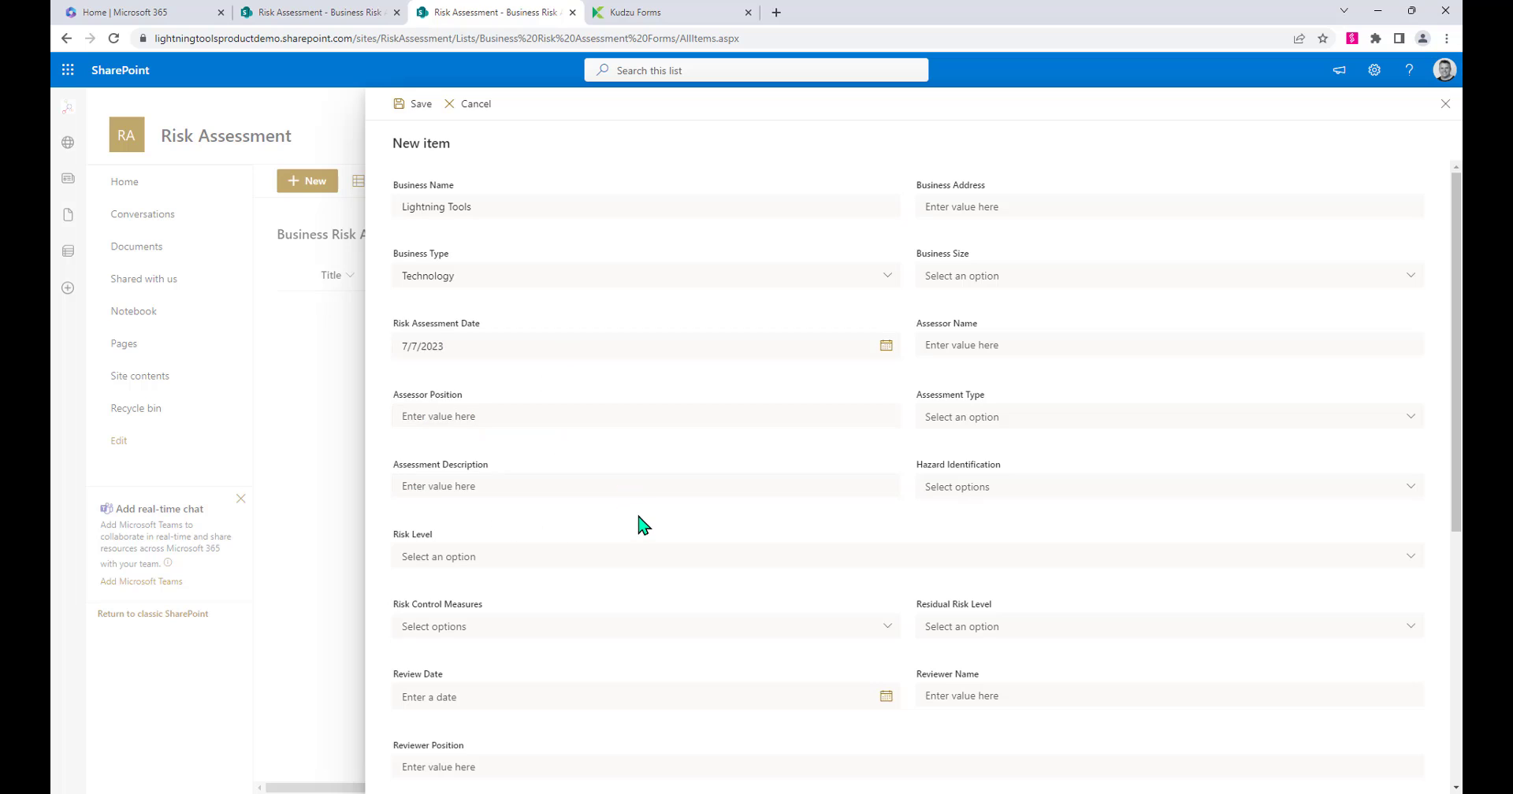
- Set the item's assessment type to Special and its hazard identification to Environmental and Physical
{"action": "left_click", "coordinate": [1021, 415]}
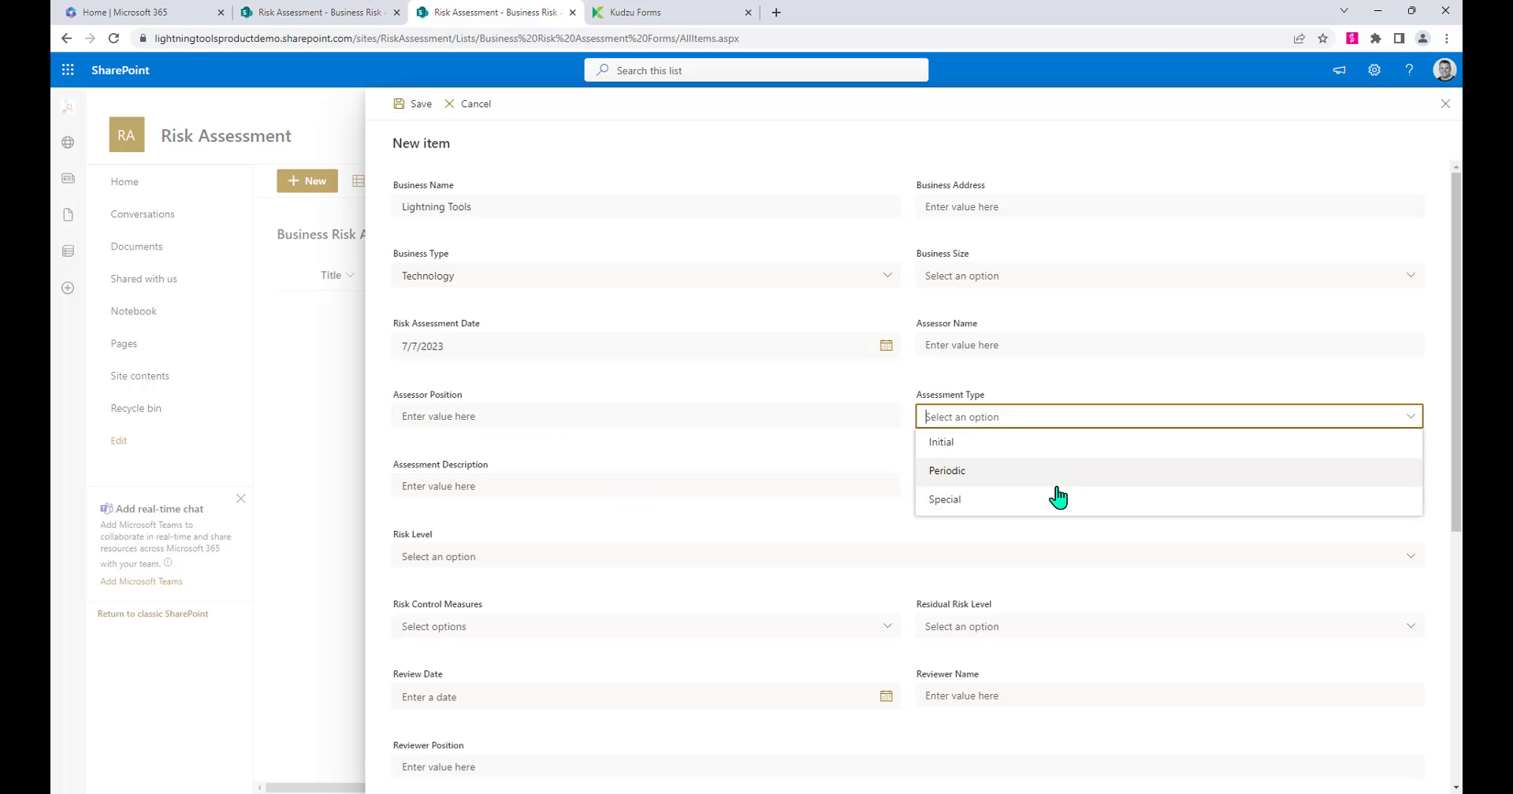
{"action": "left_click", "coordinate": [1067, 489]}
{"action": "left_click", "coordinate": [1066, 485]}
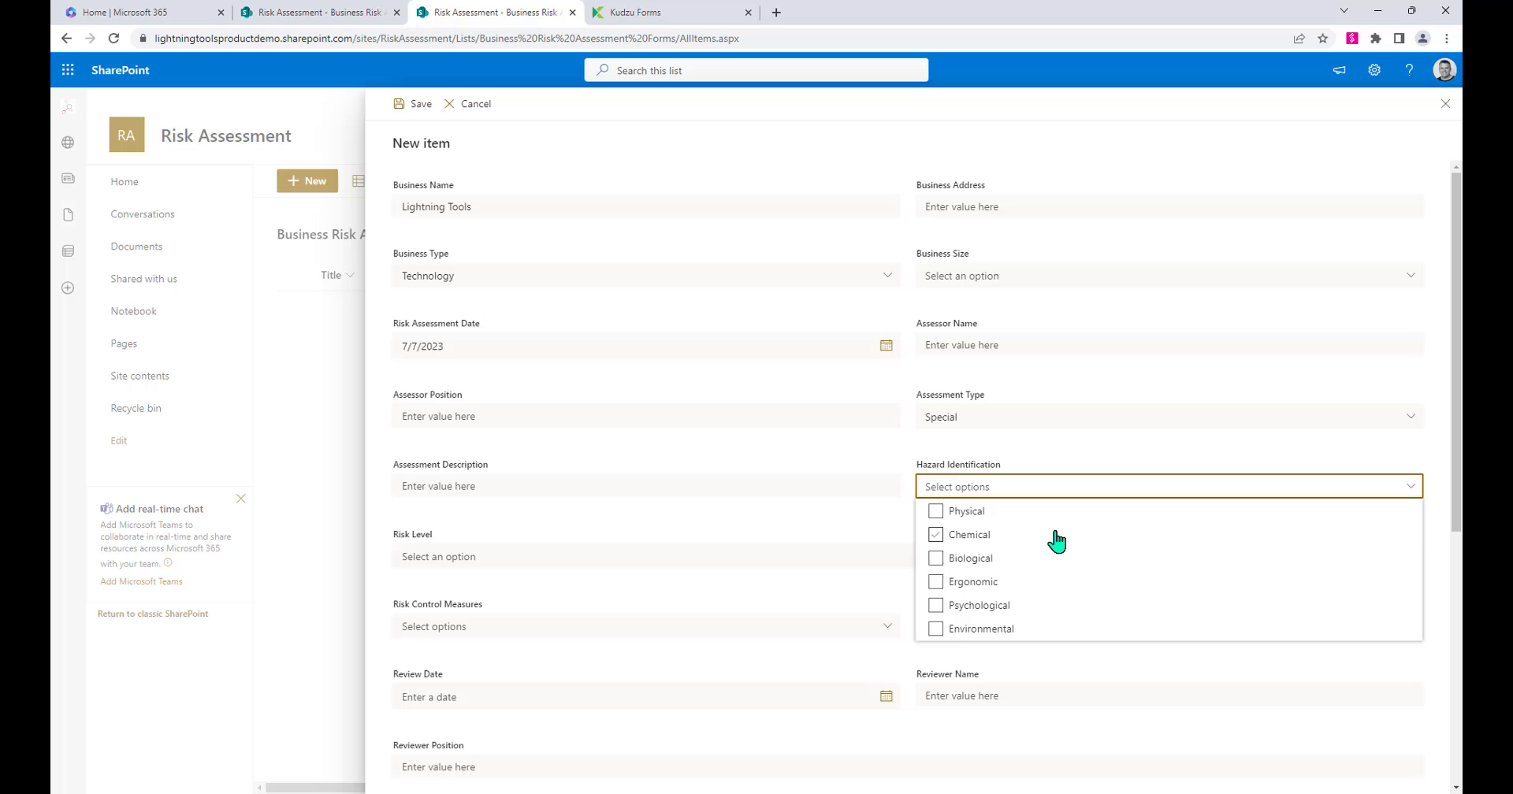
{"action": "left_click", "coordinate": [935, 629]}
{"action": "left_click", "coordinate": [935, 511]}
{"action": "left_click", "coordinate": [788, 536]}
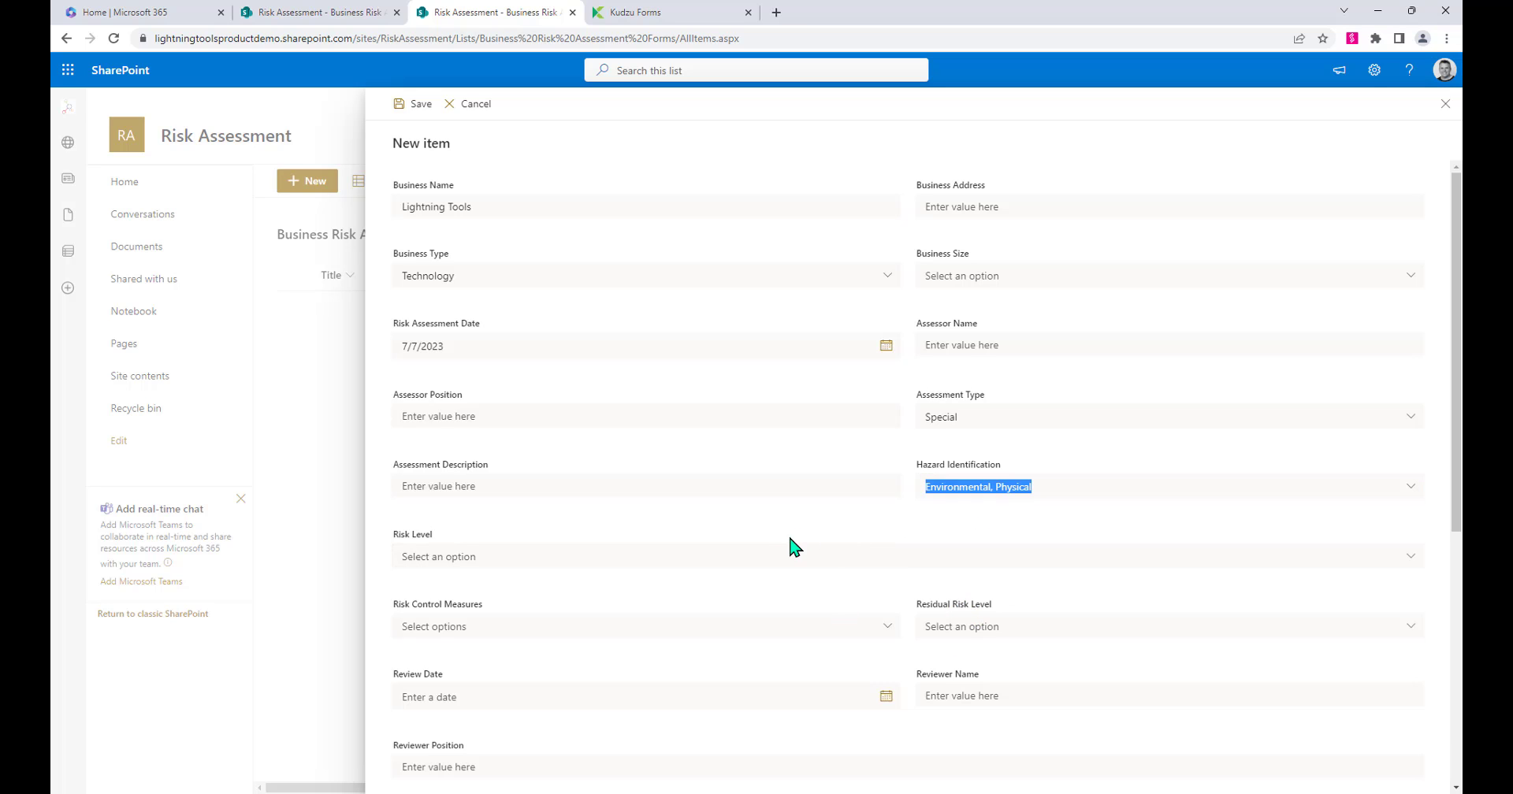
- Set the item's risk level to Medium, check the remaining fields and save the item
{"action": "scroll", "coordinate": [790, 544], "scroll_direction": "down", "scroll_amount": 2}
{"action": "left_click", "coordinate": [633, 410]}
{"action": "left_click", "coordinate": [587, 465]}
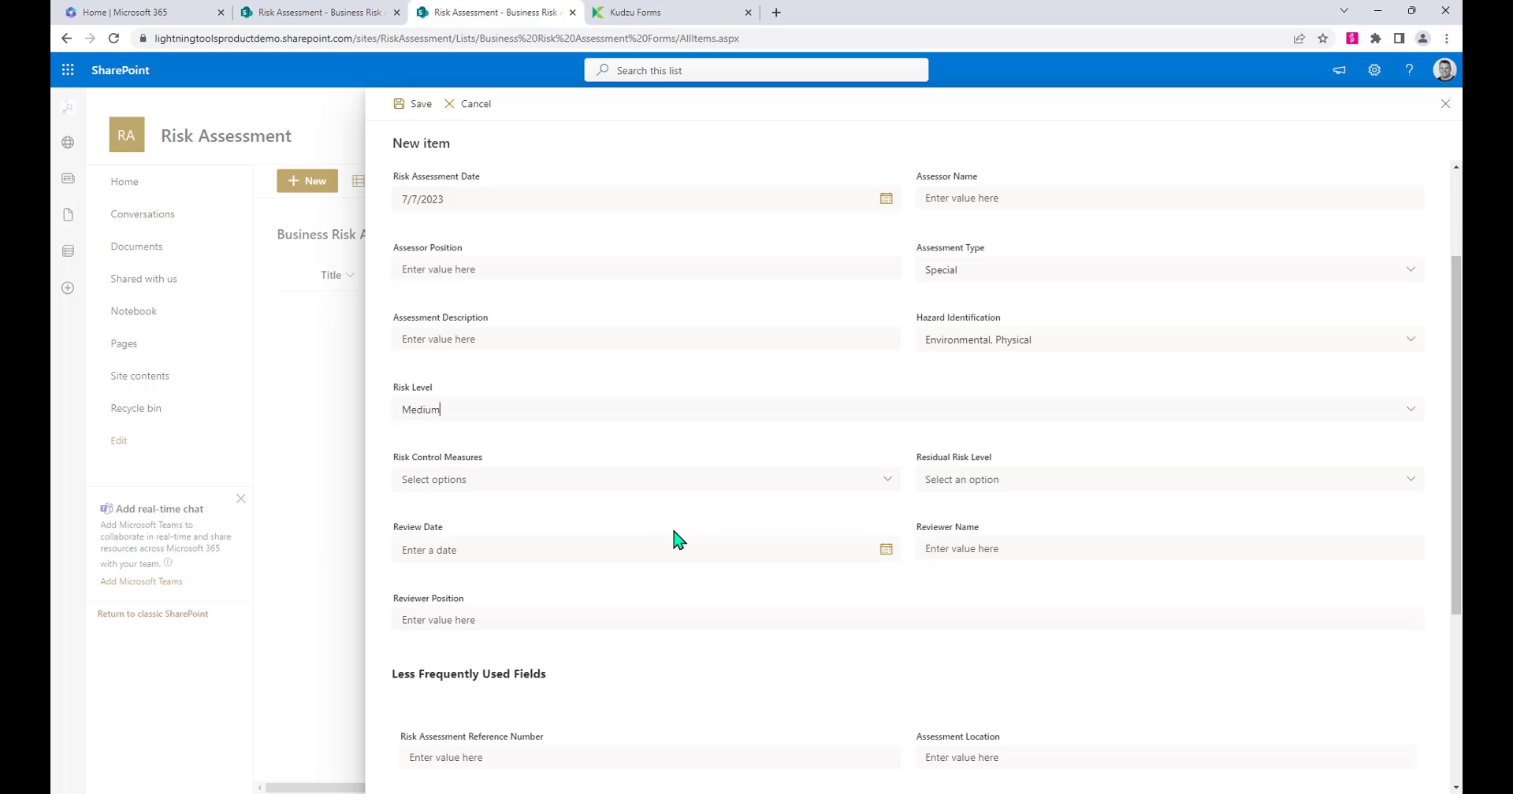
{"action": "scroll", "coordinate": [893, 560], "scroll_direction": "down", "scroll_amount": 3}
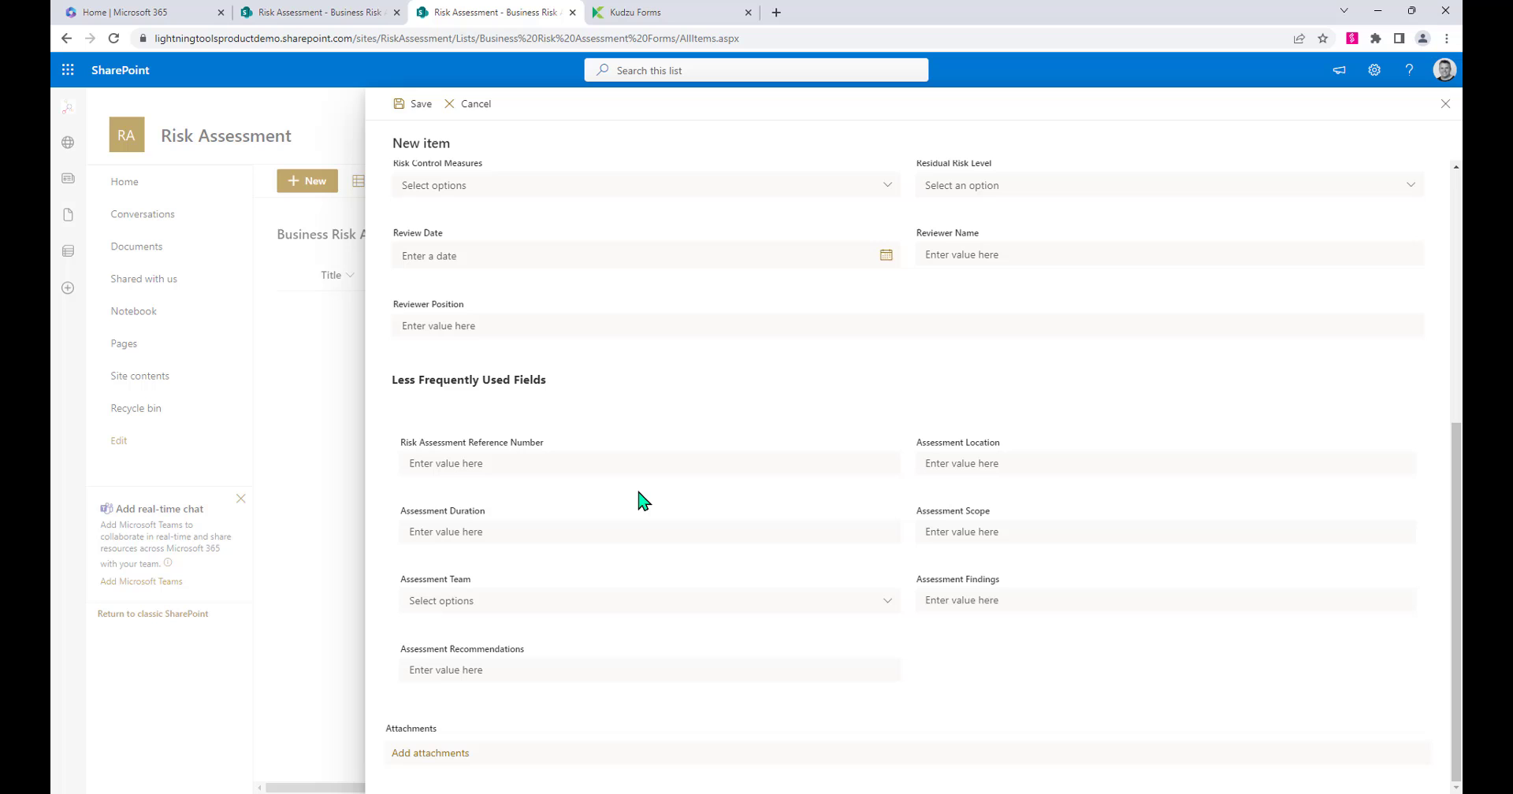
{"action": "scroll", "coordinate": [709, 414], "scroll_direction": "up", "scroll_amount": 5}
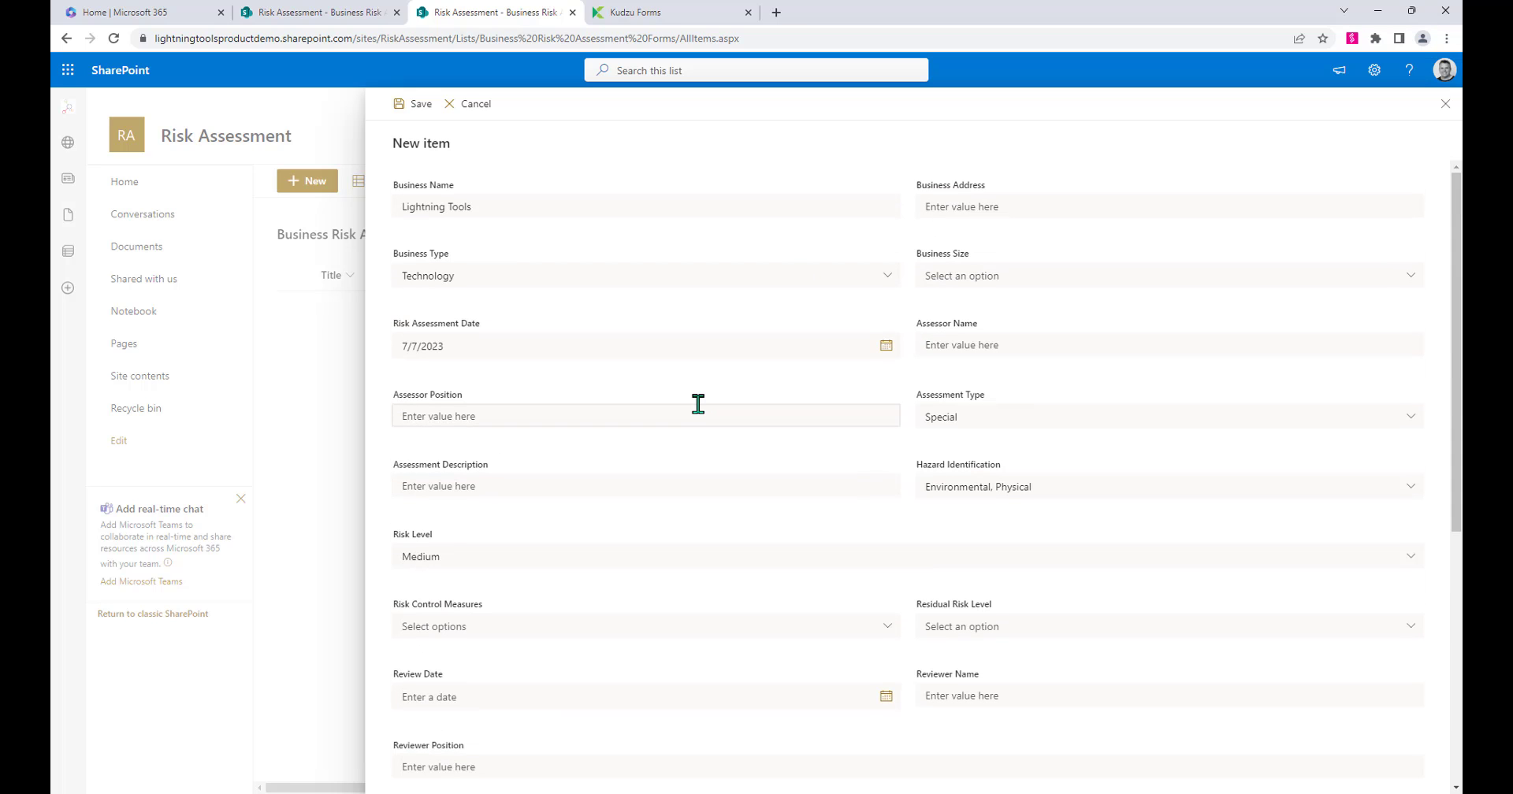
{"action": "left_click", "coordinate": [410, 104]}
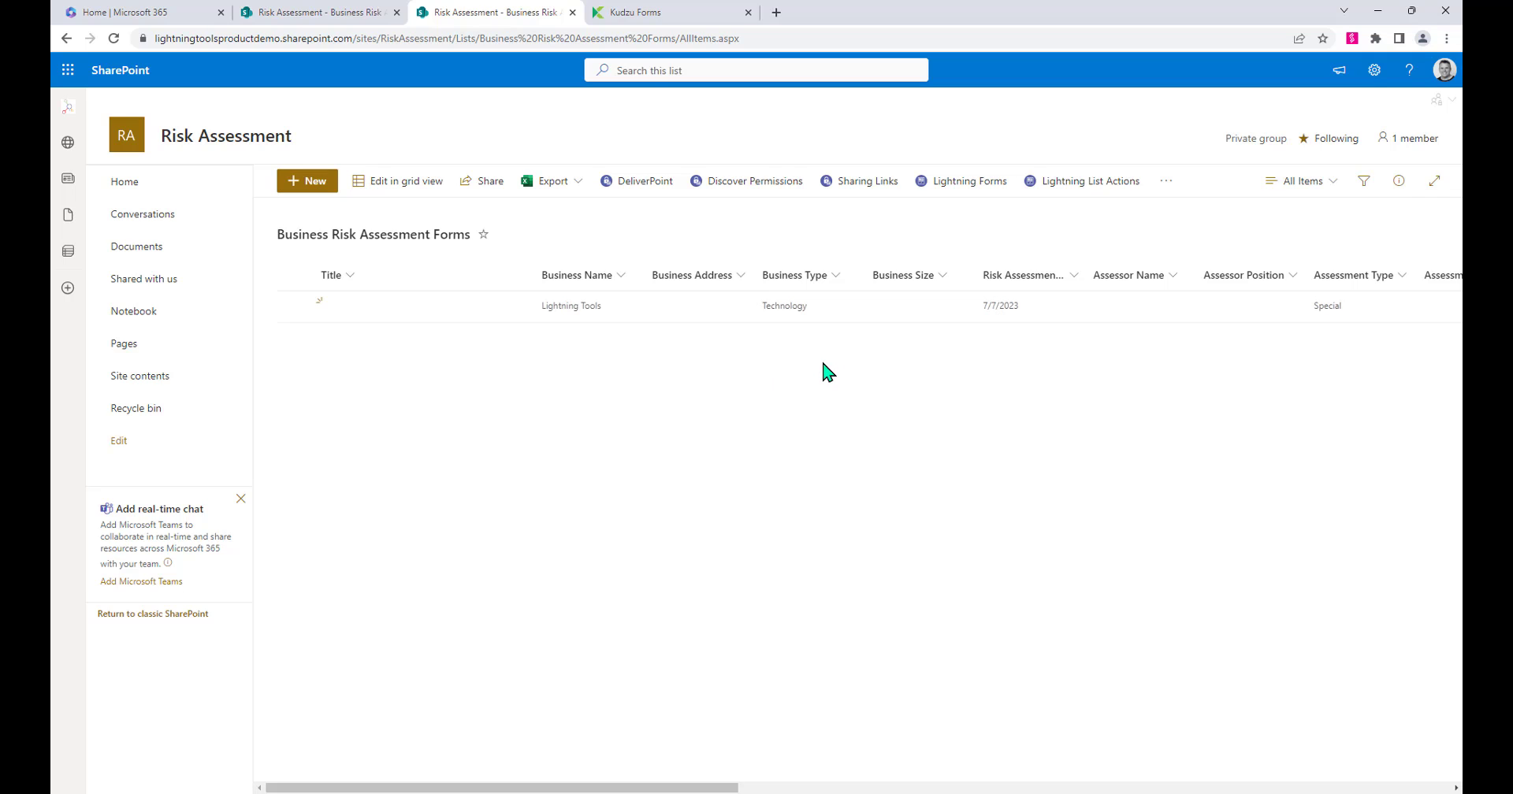
- Open the existing customization of NewForm.aspx for editing in Lightning Forms
{"action": "left_click", "coordinate": [957, 188]}
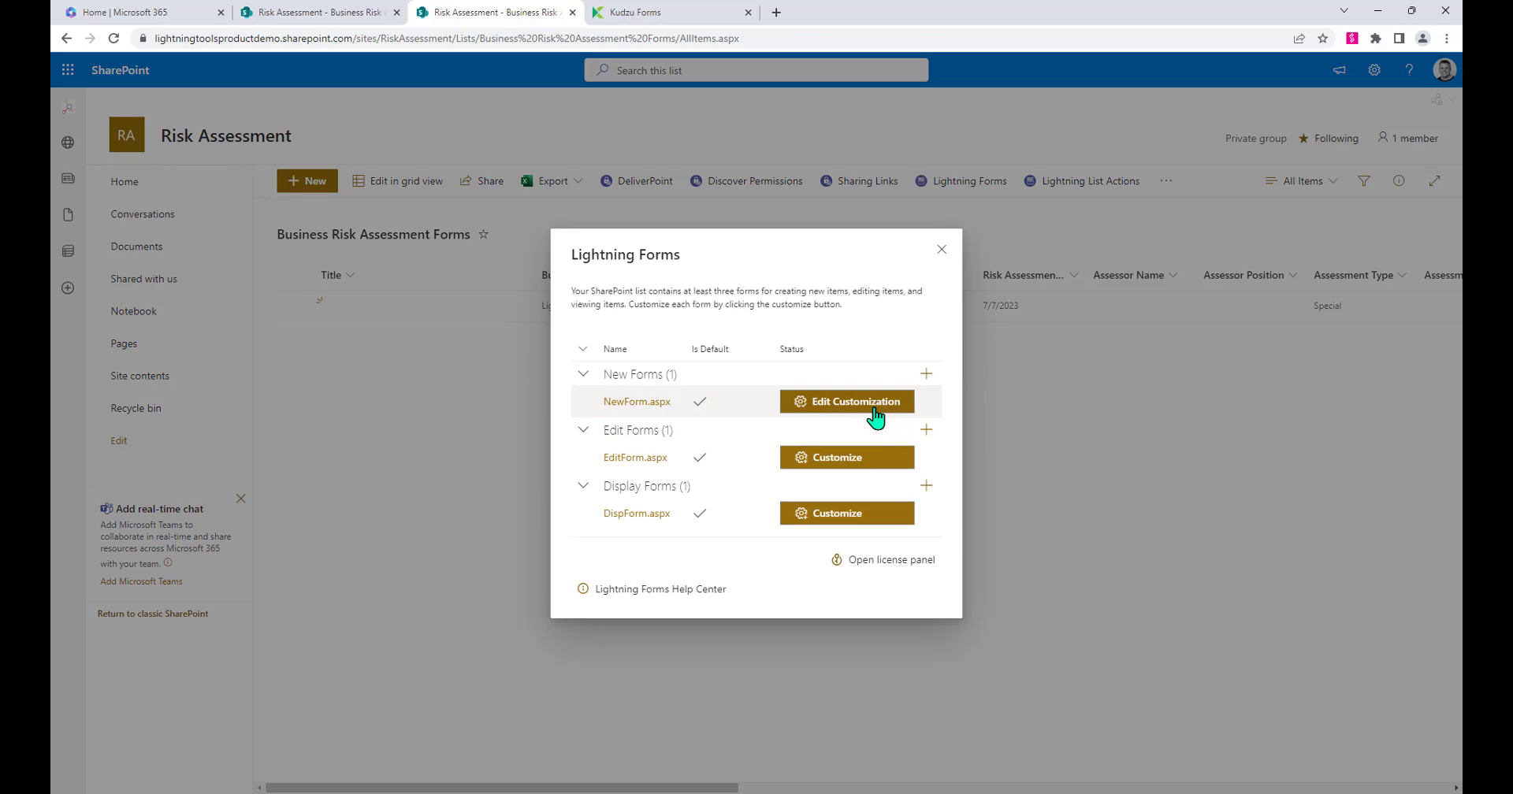
{"action": "left_click", "coordinate": [878, 411]}
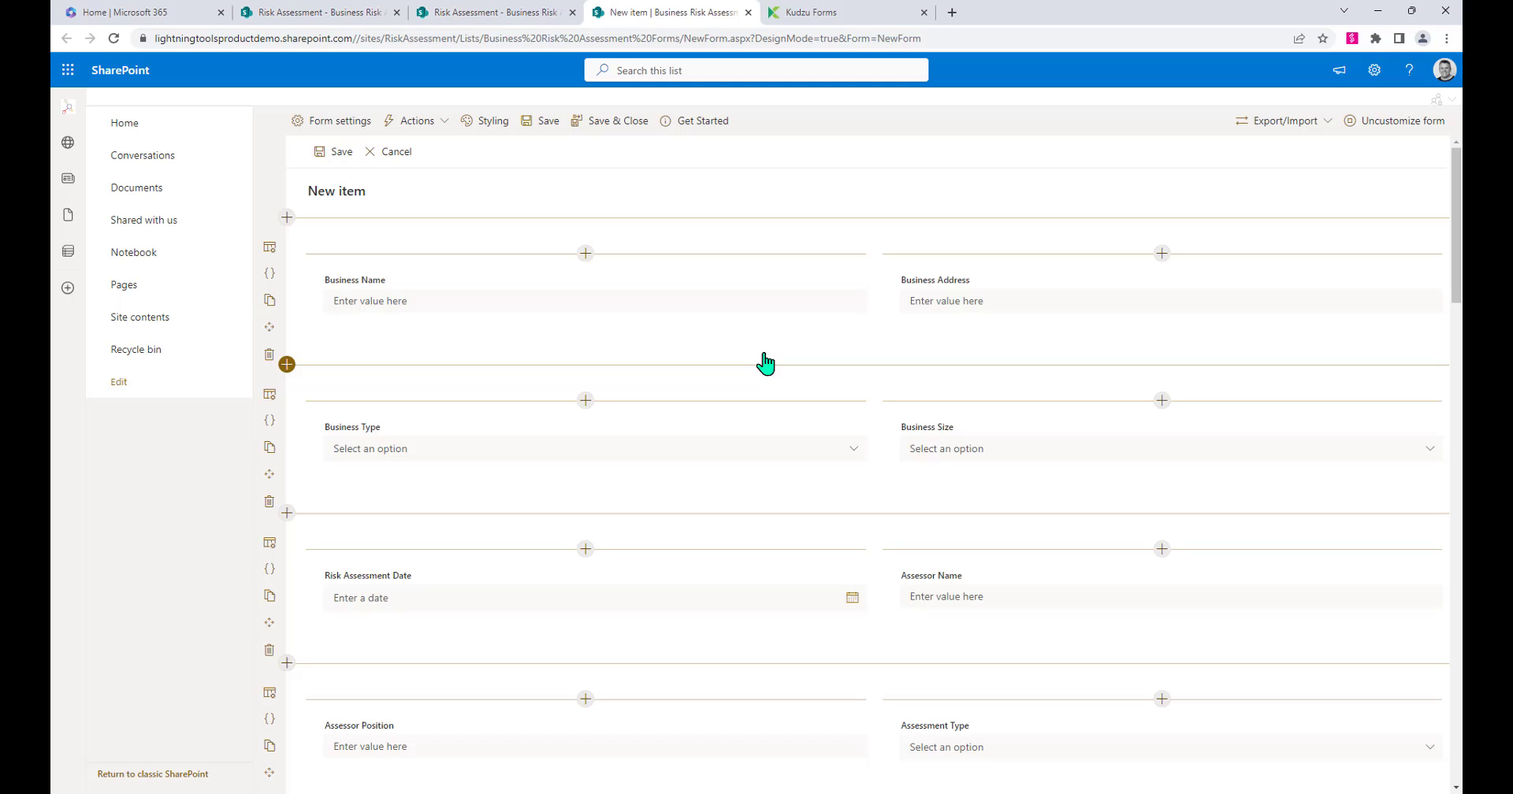
- Insert a one-column row above Business Name with a Rich Text control reading "Risk Assessment"
{"action": "left_click", "coordinate": [287, 217]}
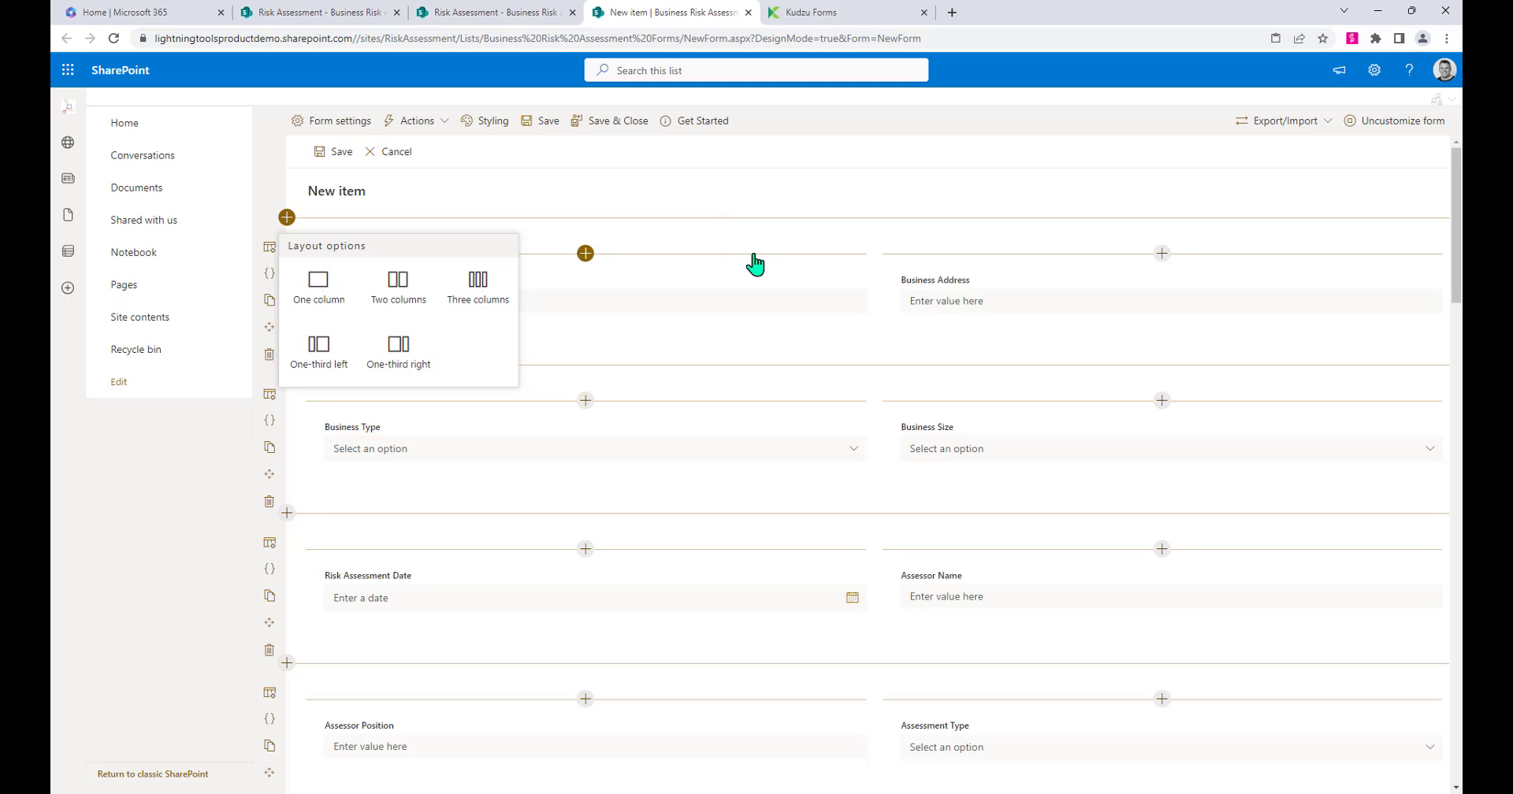
{"action": "left_click", "coordinate": [344, 298]}
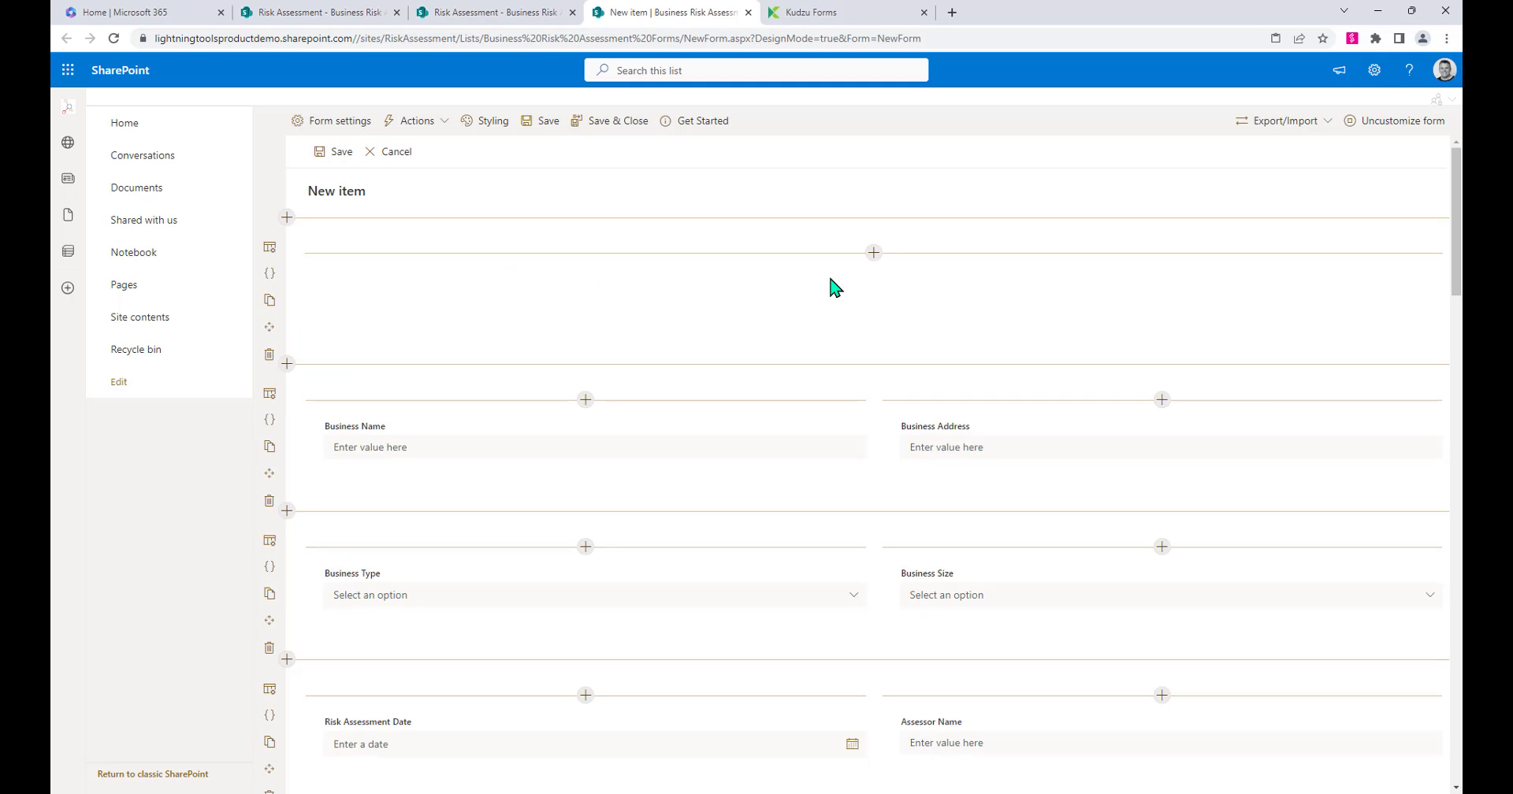
{"action": "left_click", "coordinate": [873, 252]}
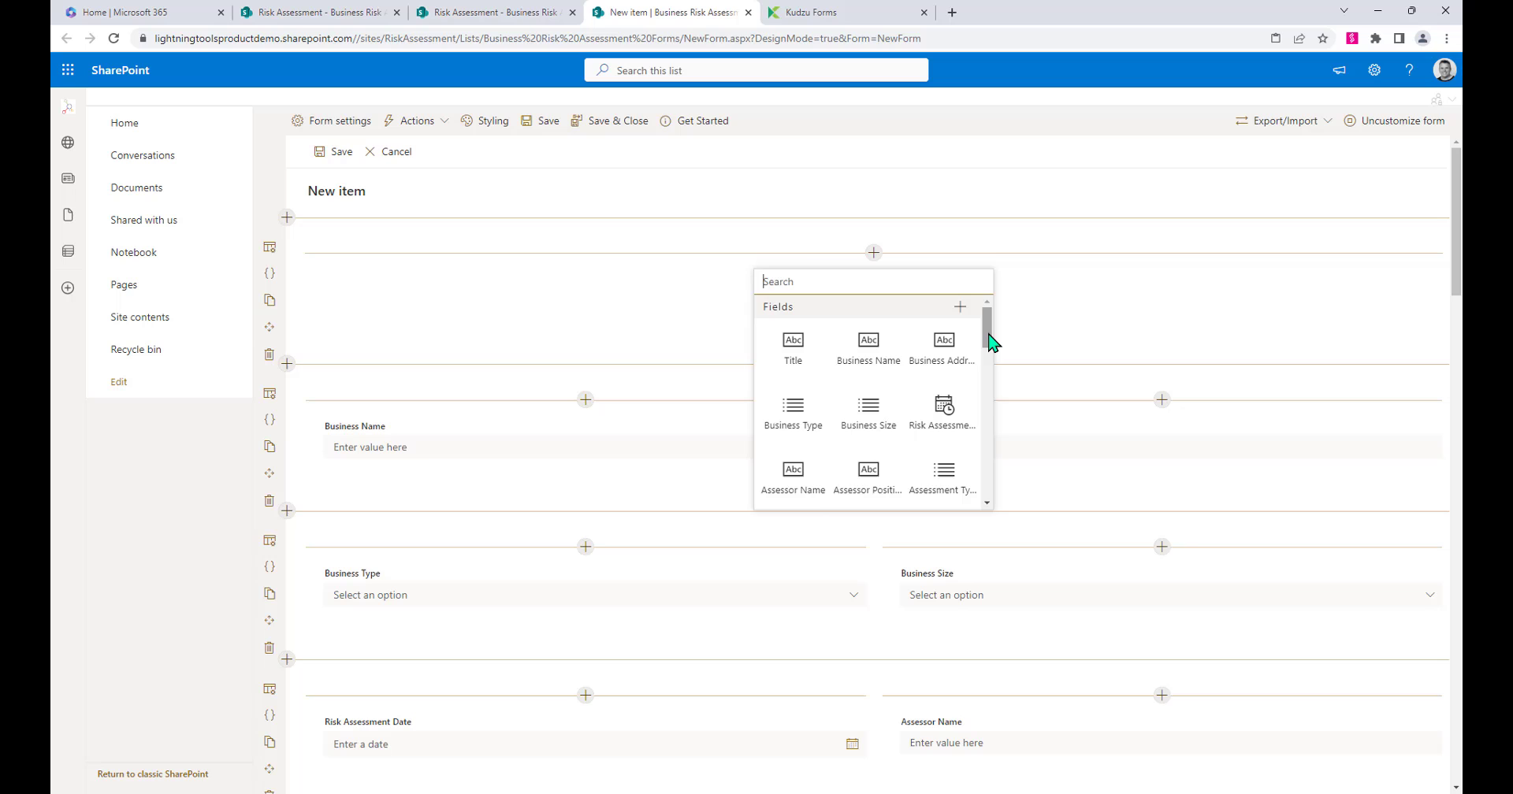
{"action": "left_click_drag", "start_coordinate": [987, 339], "coordinate": [983, 466]}
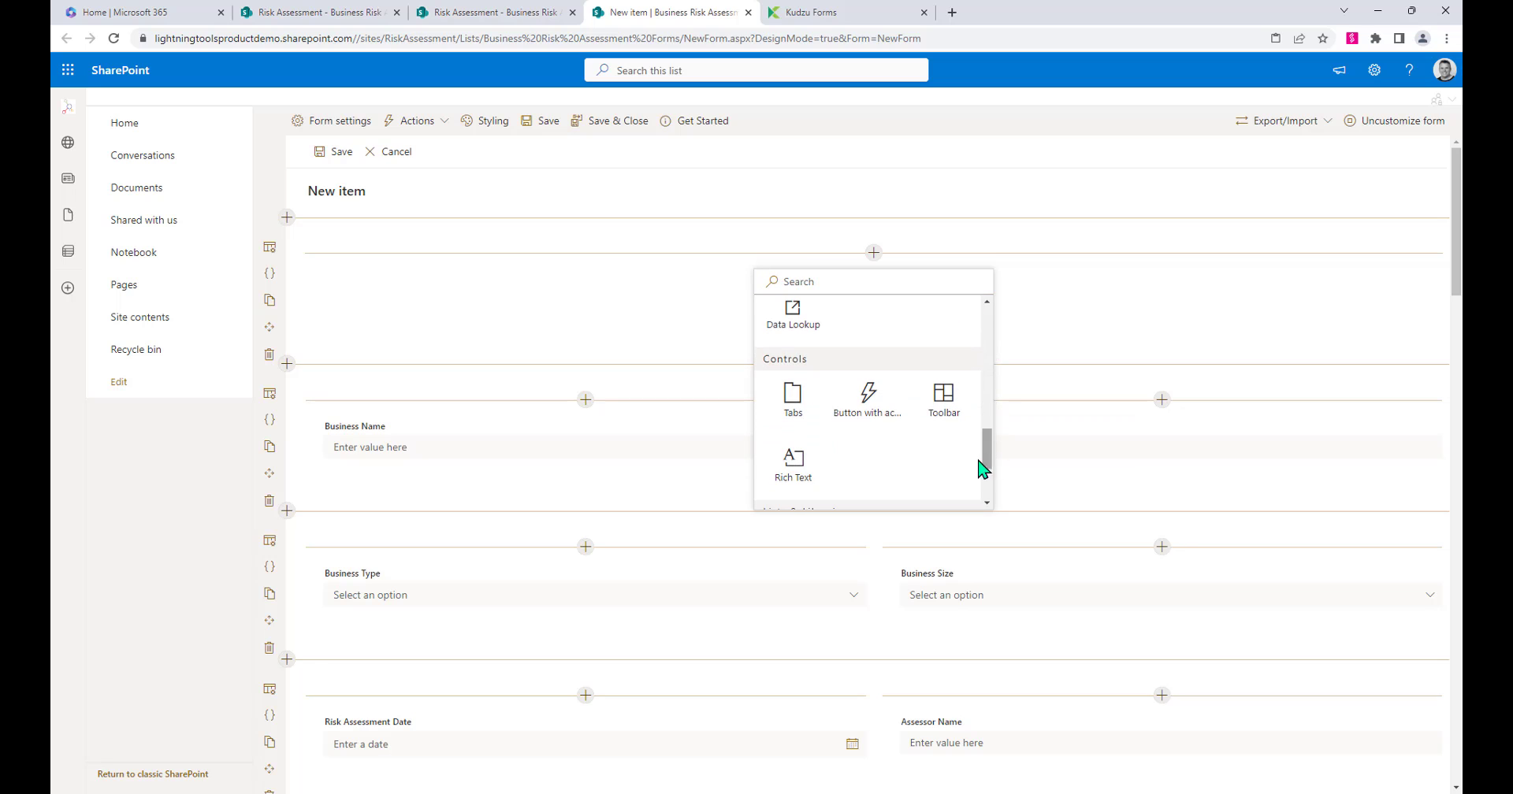
{"action": "left_click", "coordinate": [793, 461]}
{"action": "left_click", "coordinate": [635, 287]}
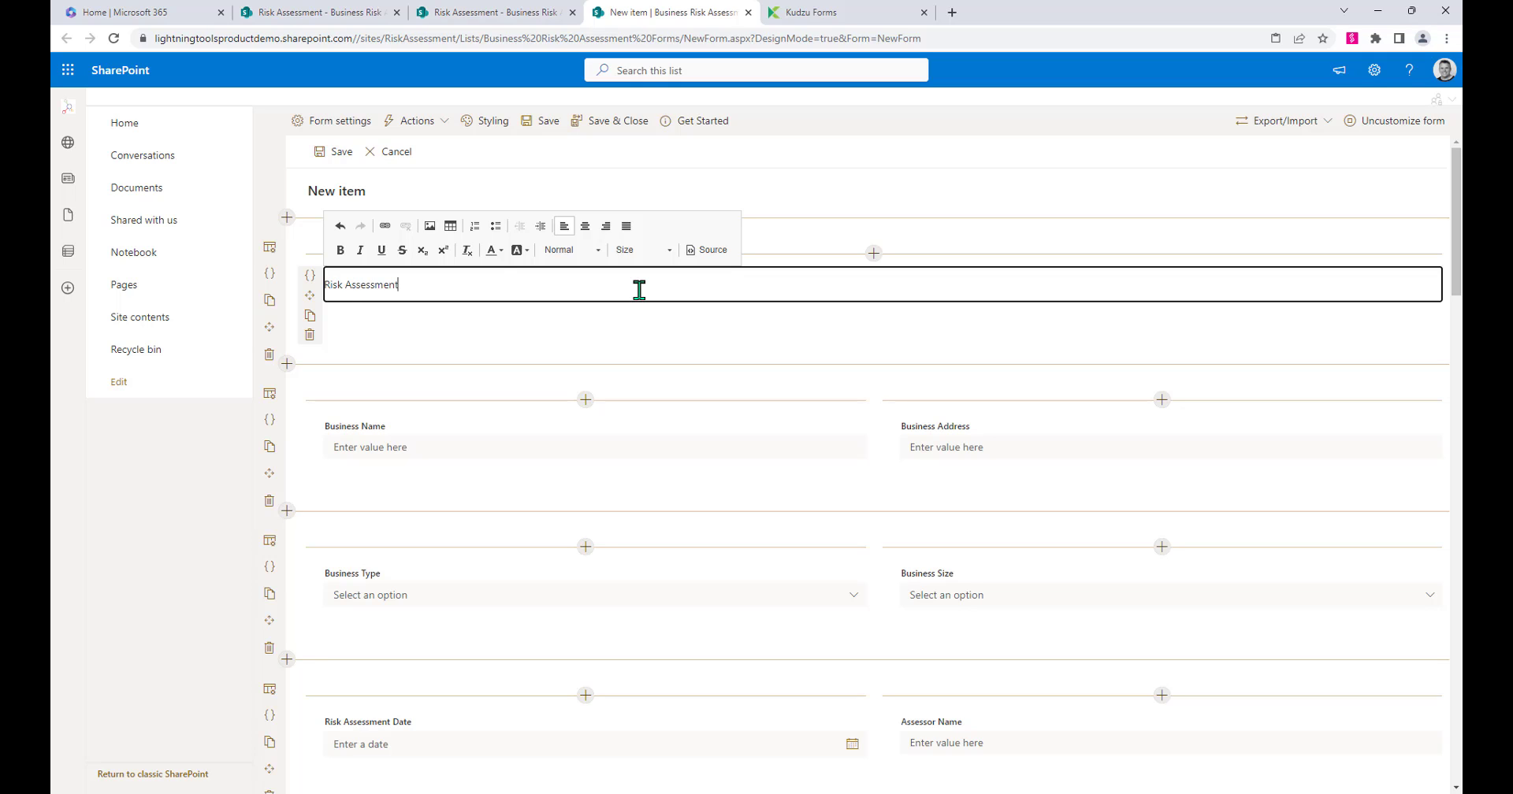
- Format the "Risk Assessment" text as a centered Heading 1
{"action": "left_click_drag", "start_coordinate": [514, 281], "coordinate": [286, 287]}
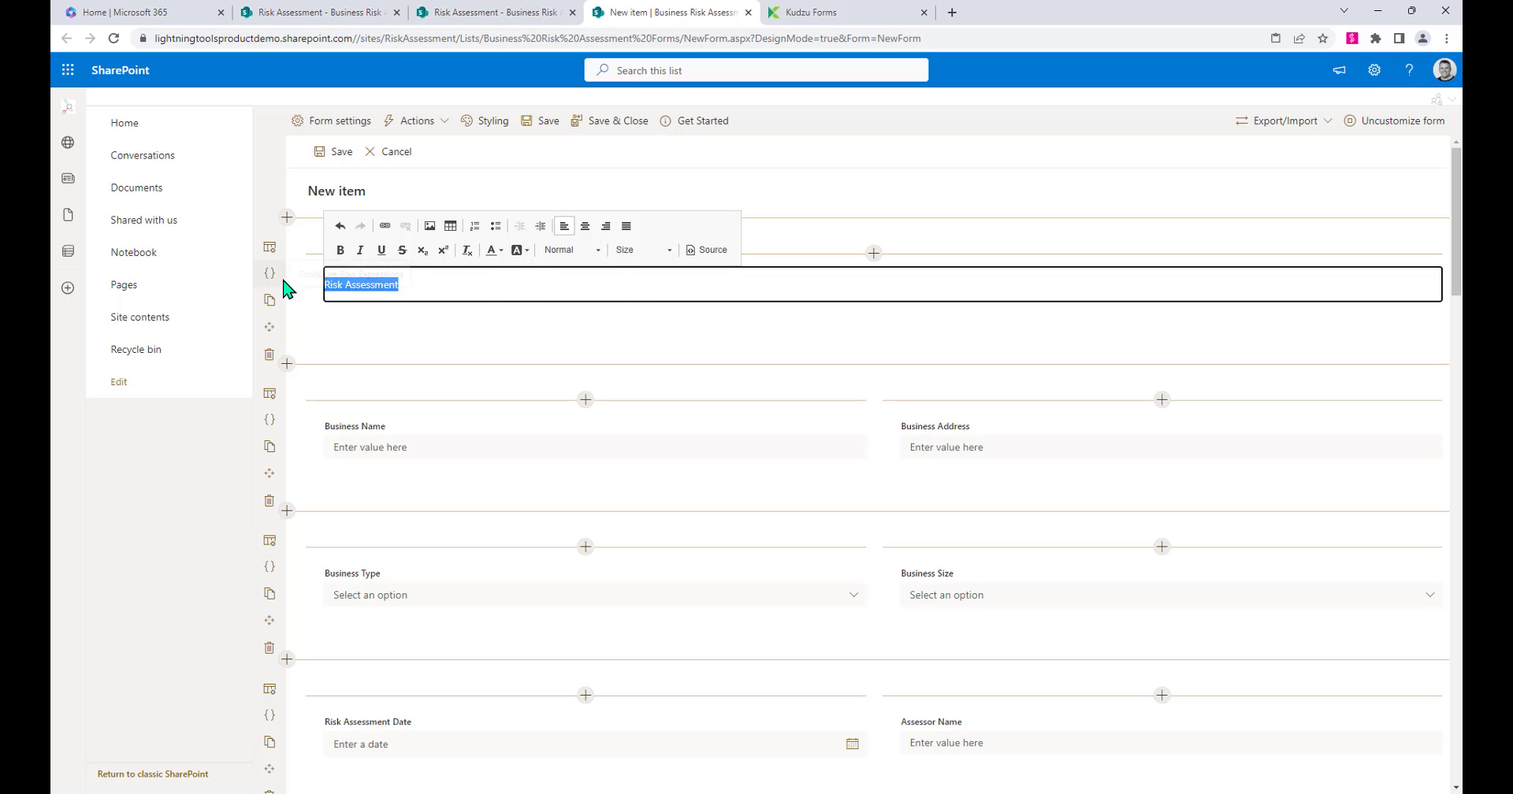
{"action": "left_click", "coordinate": [578, 250]}
{"action": "left_click", "coordinate": [595, 305]}
{"action": "left_click", "coordinate": [584, 227]}
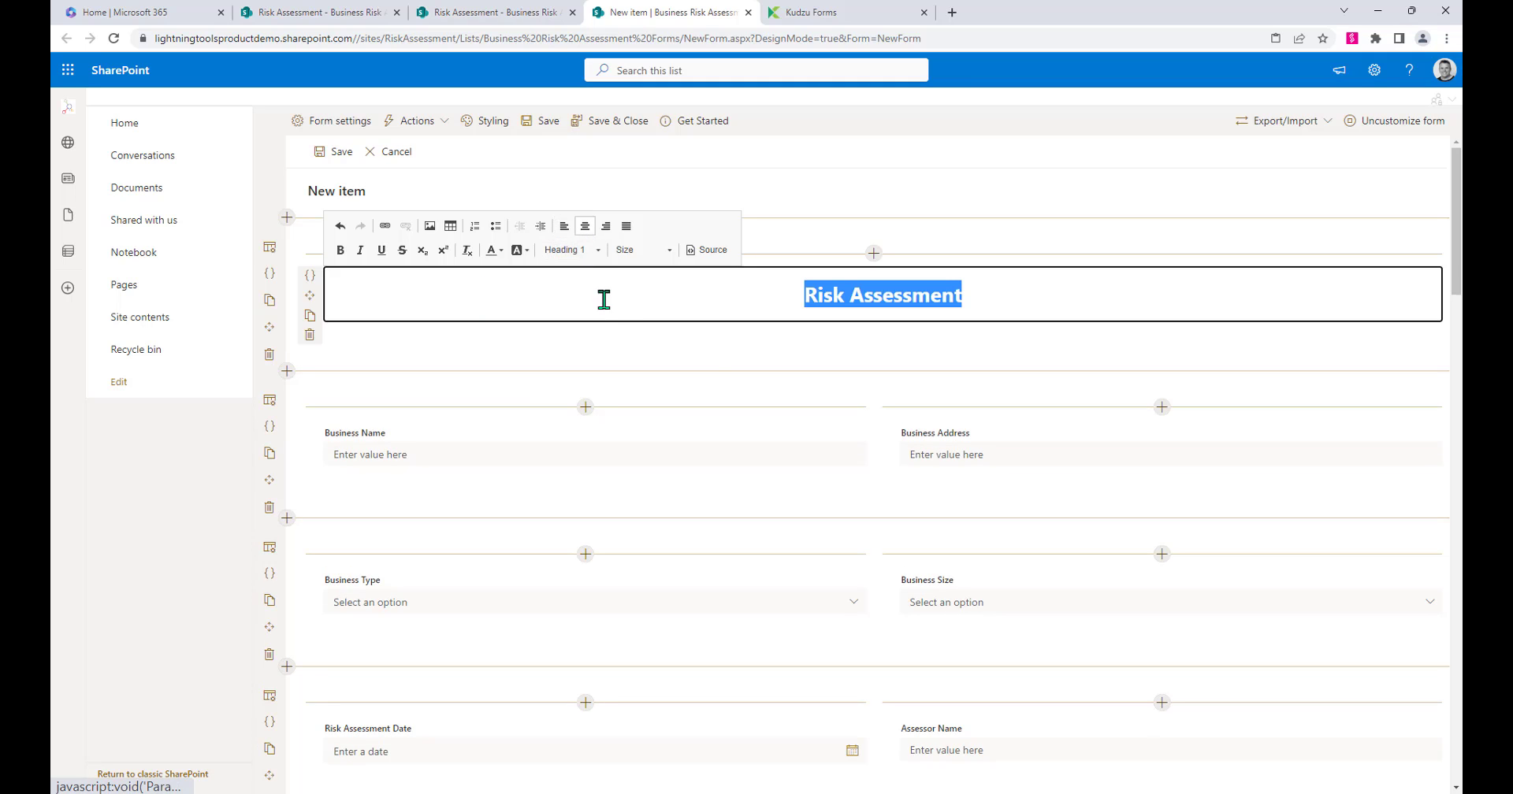
{"action": "left_click", "coordinate": [717, 364]}
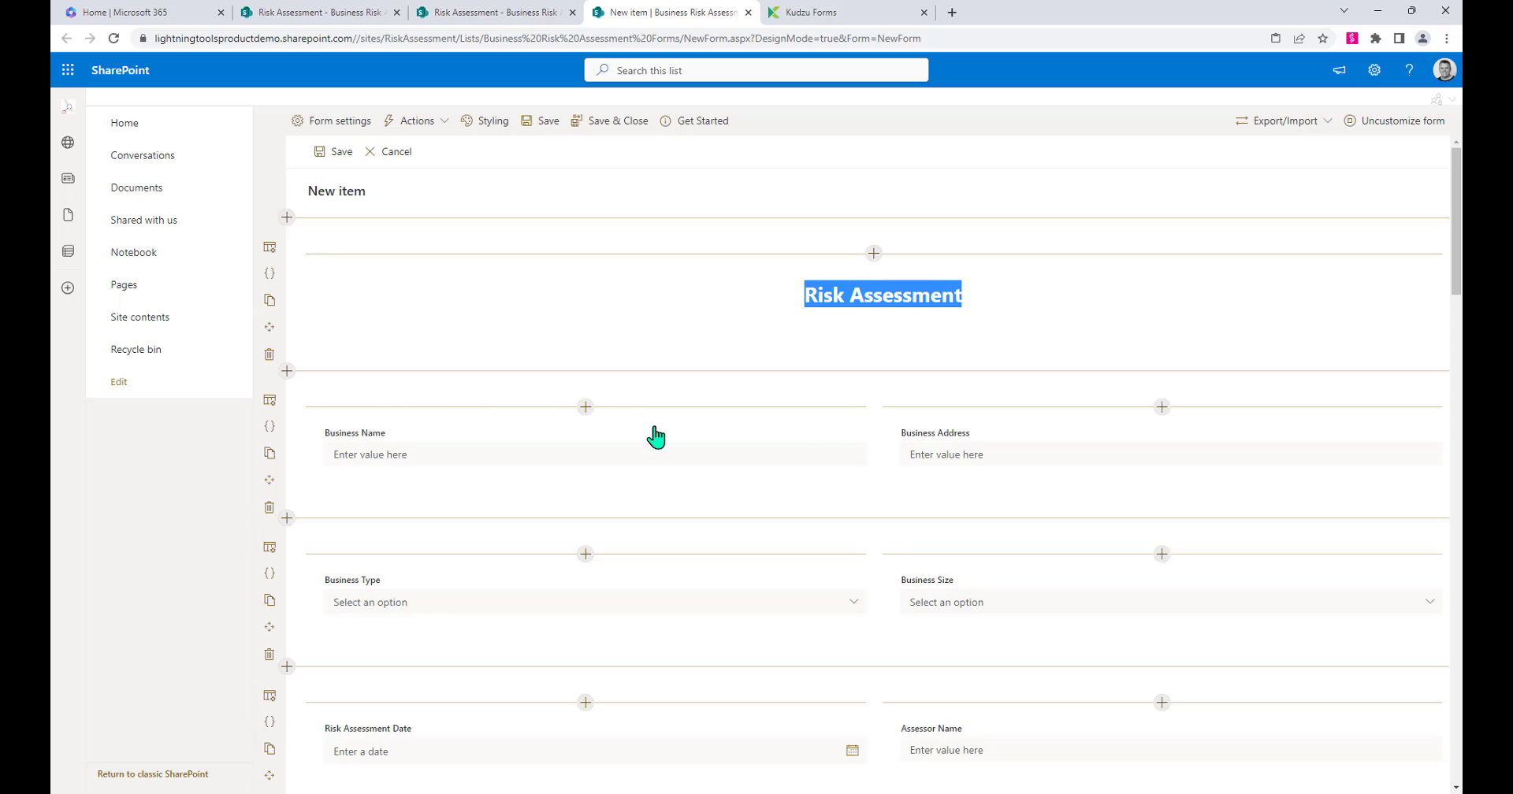
- Write an initial value function for the Risk Assessment Date field: date = new Date(); return date;
{"action": "scroll", "coordinate": [660, 543], "scroll_direction": "down", "scroll_amount": 2}
{"action": "scroll", "coordinate": [660, 547], "scroll_direction": "down", "scroll_amount": 1}
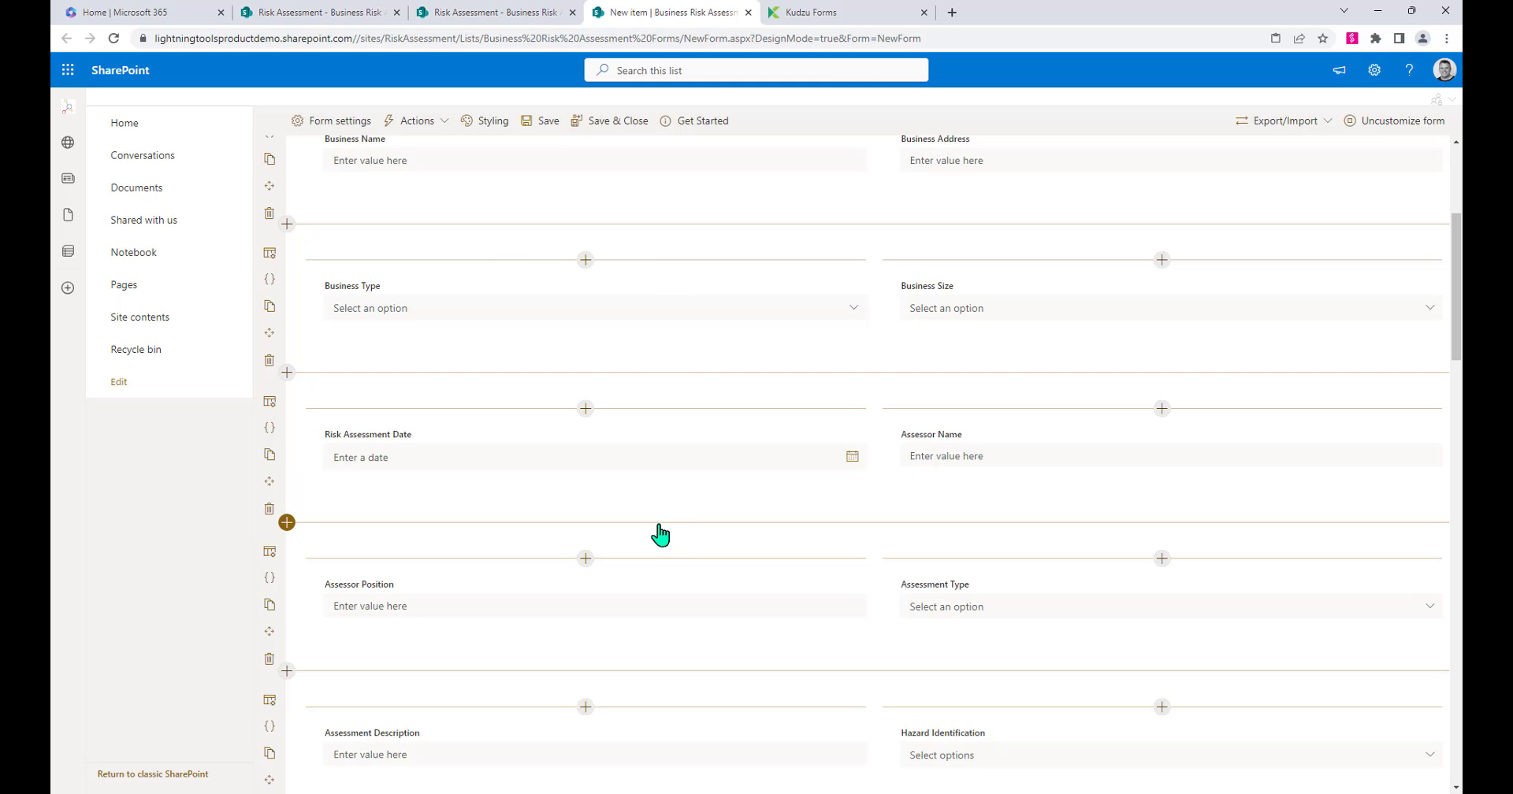
{"action": "left_click", "coordinate": [310, 431]}
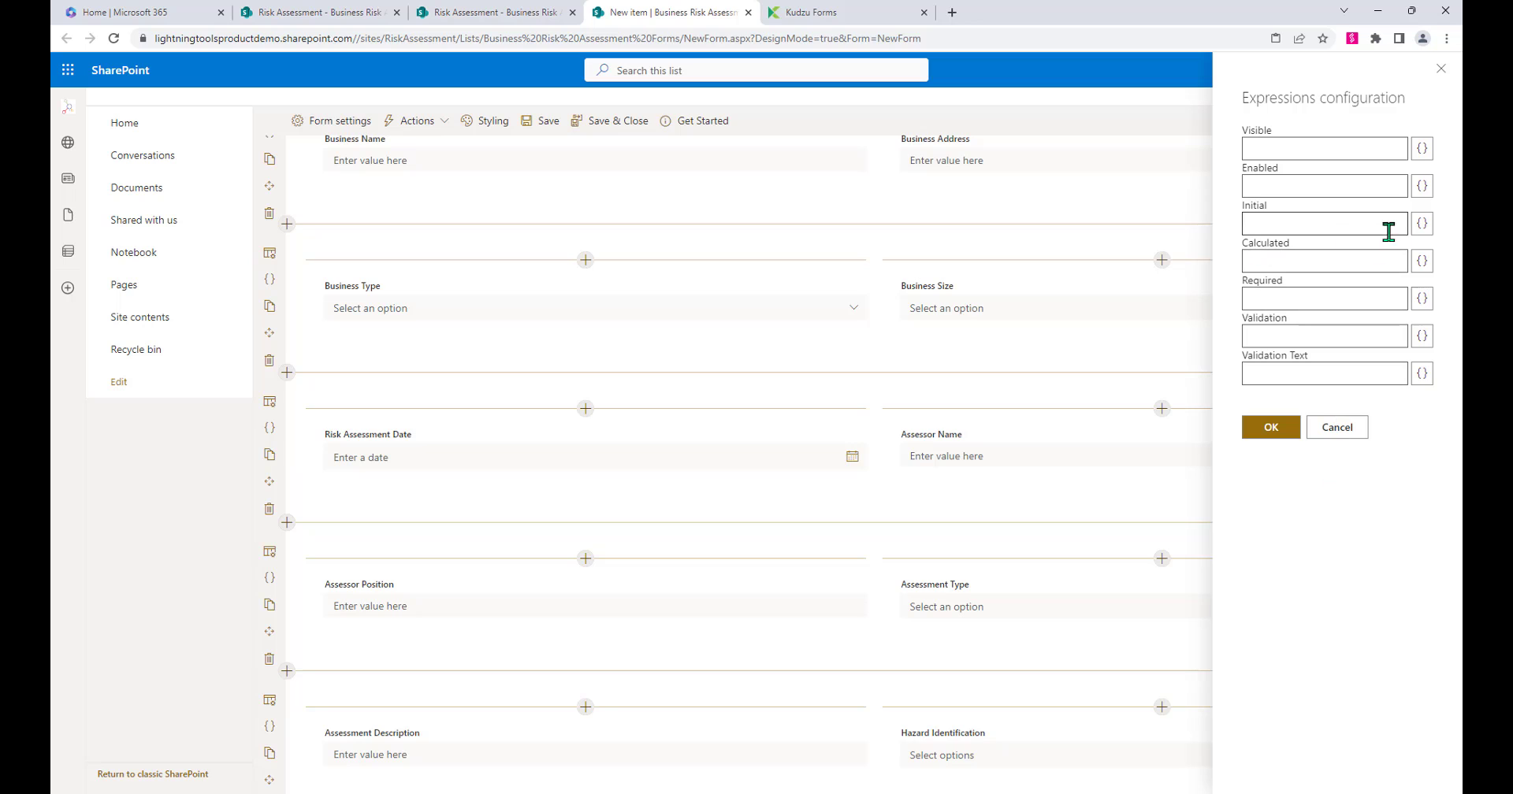
{"action": "left_click", "coordinate": [1421, 226]}
{"action": "left_click", "coordinate": [469, 160]}
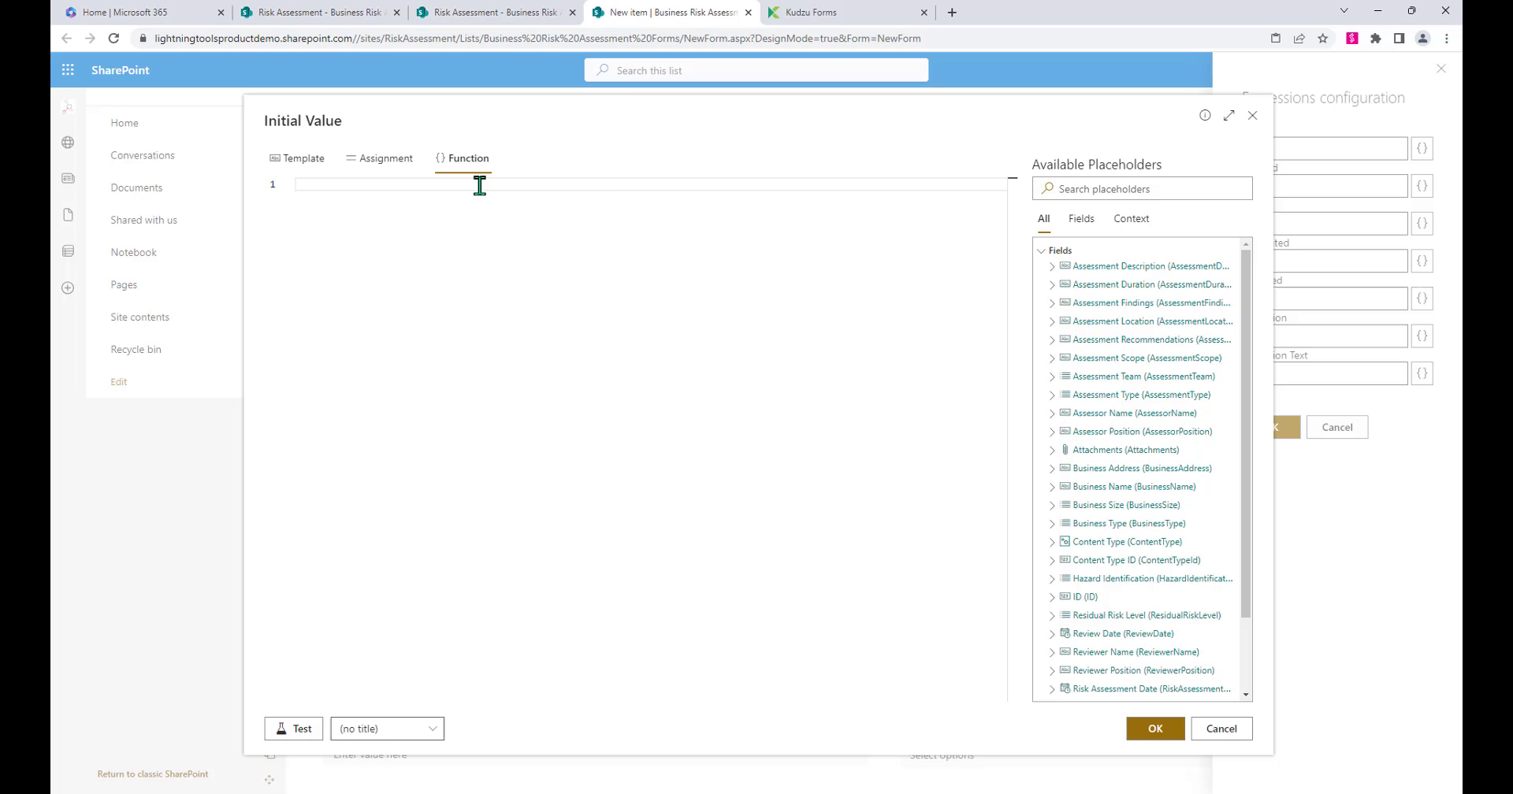
{"action": "type", "text": "date = n"}
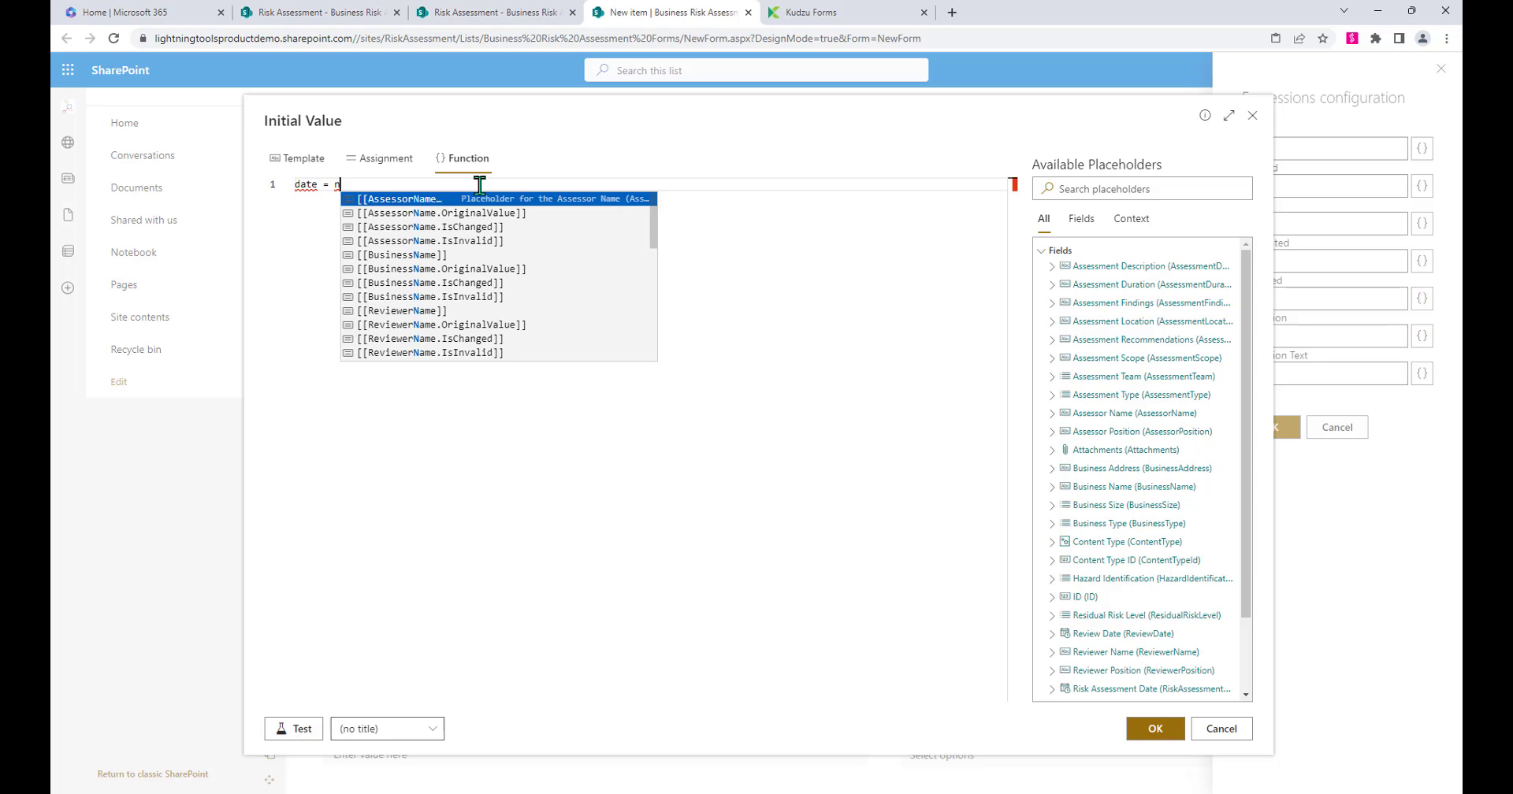
{"action": "type", "text": "ew Date()"}
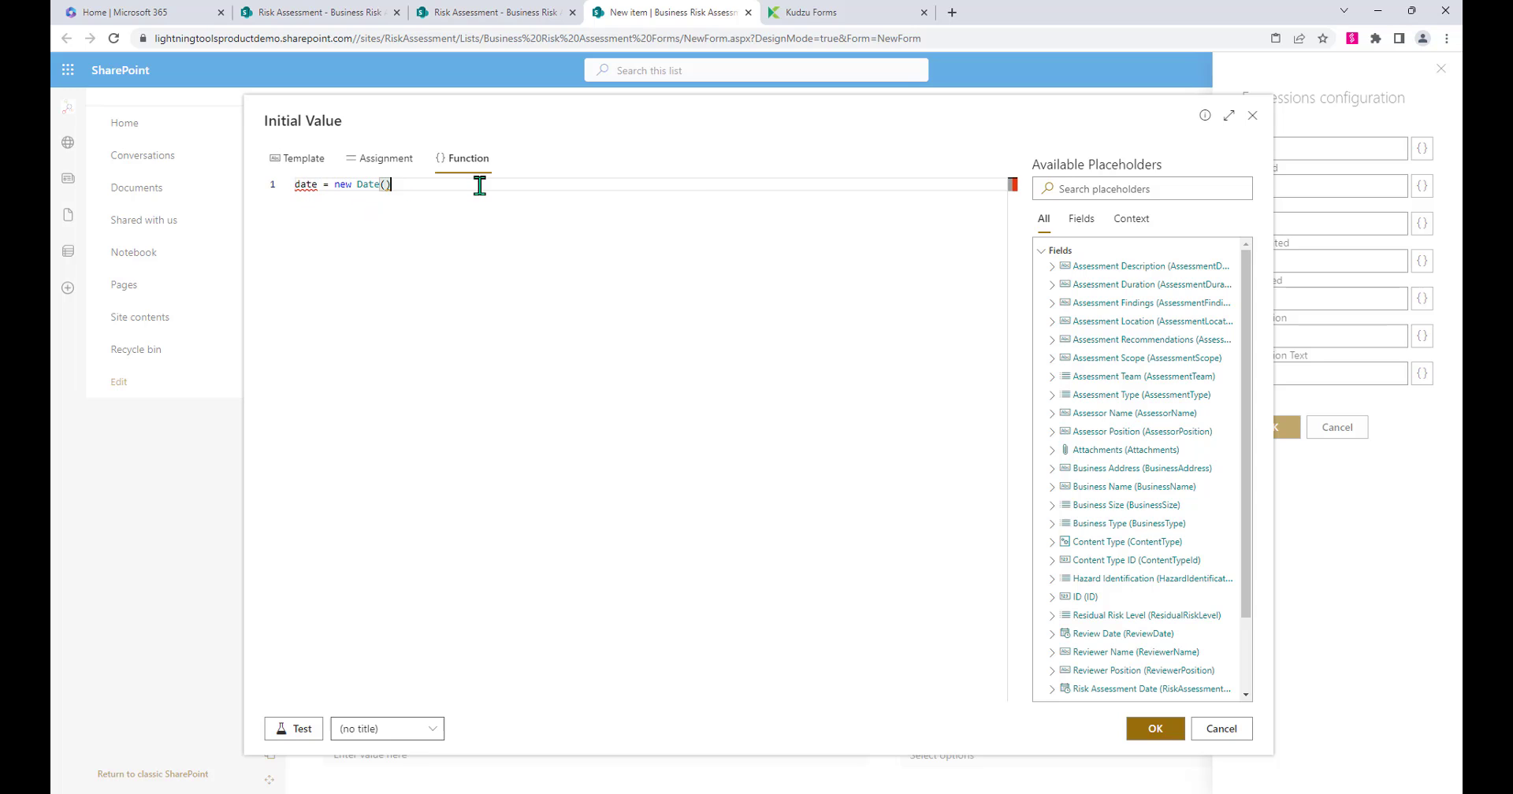
{"action": "type", "text": ";"}
{"action": "key", "text": "Return"}
{"action": "type", "text": "return date"}
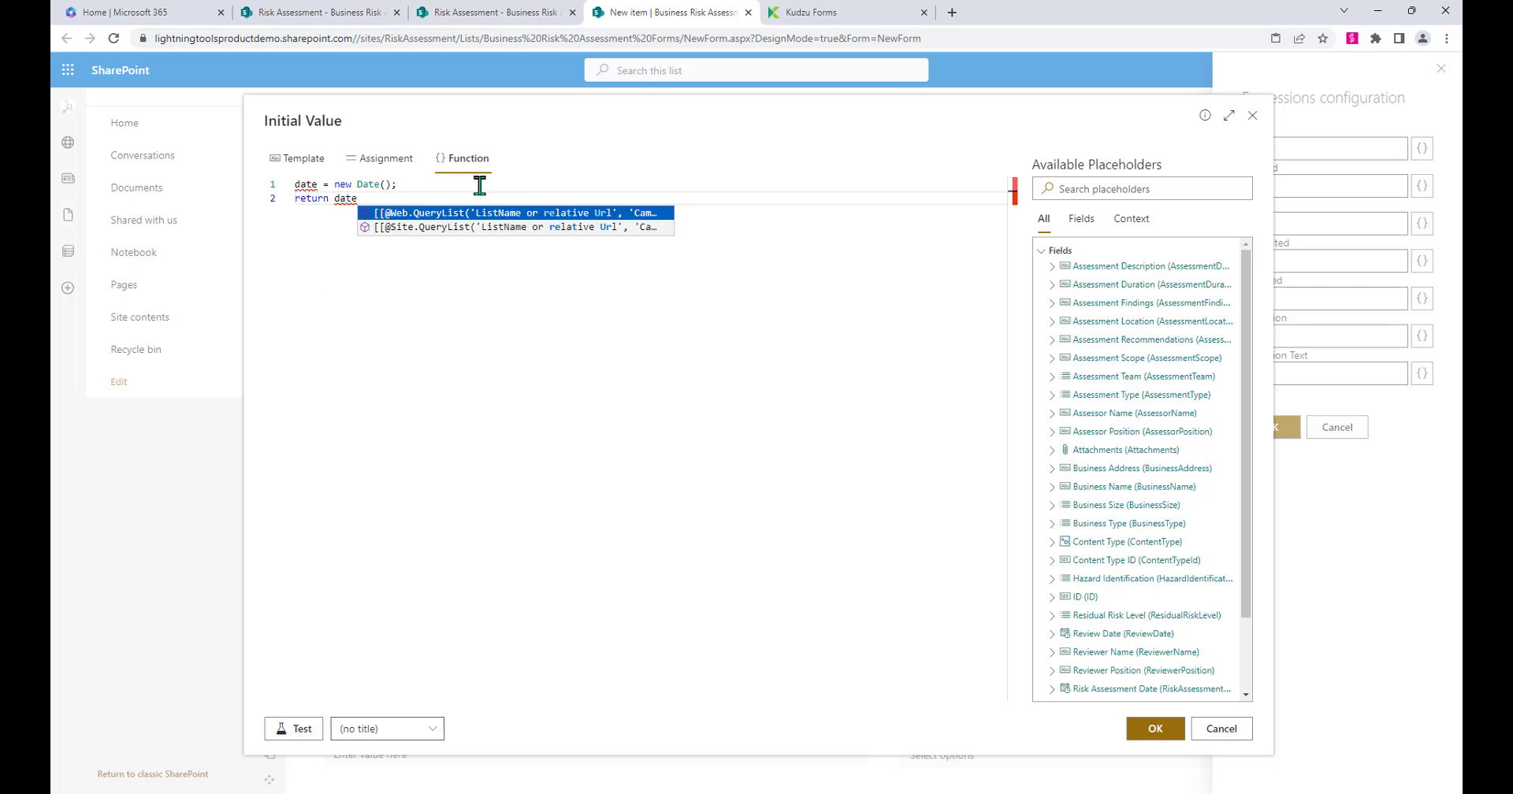
{"action": "type", "text": ";"}
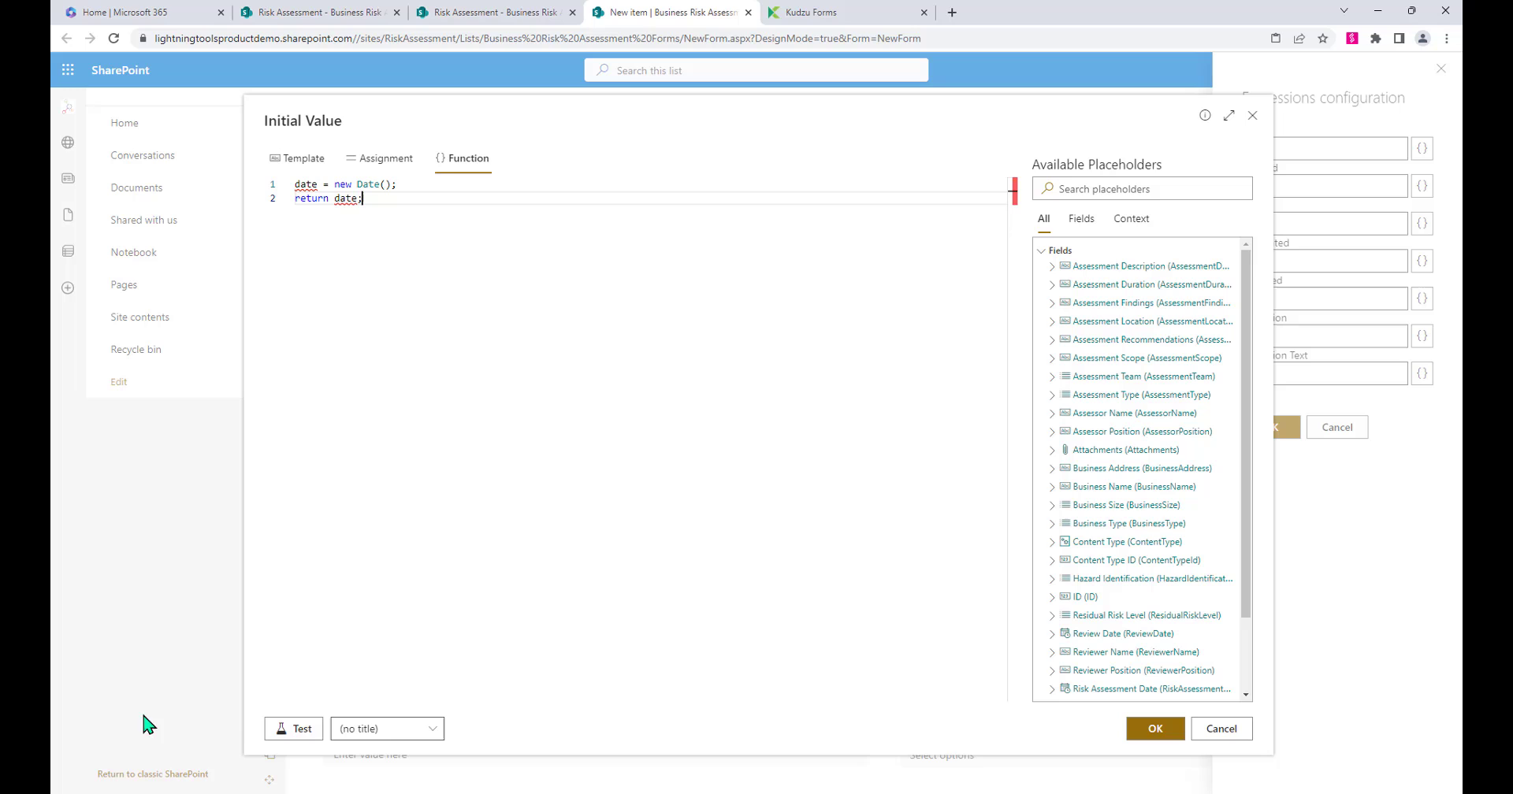
- Test the Risk Assessment Date function and apply it as the field's initial value expression
{"action": "left_click", "coordinate": [290, 728]}
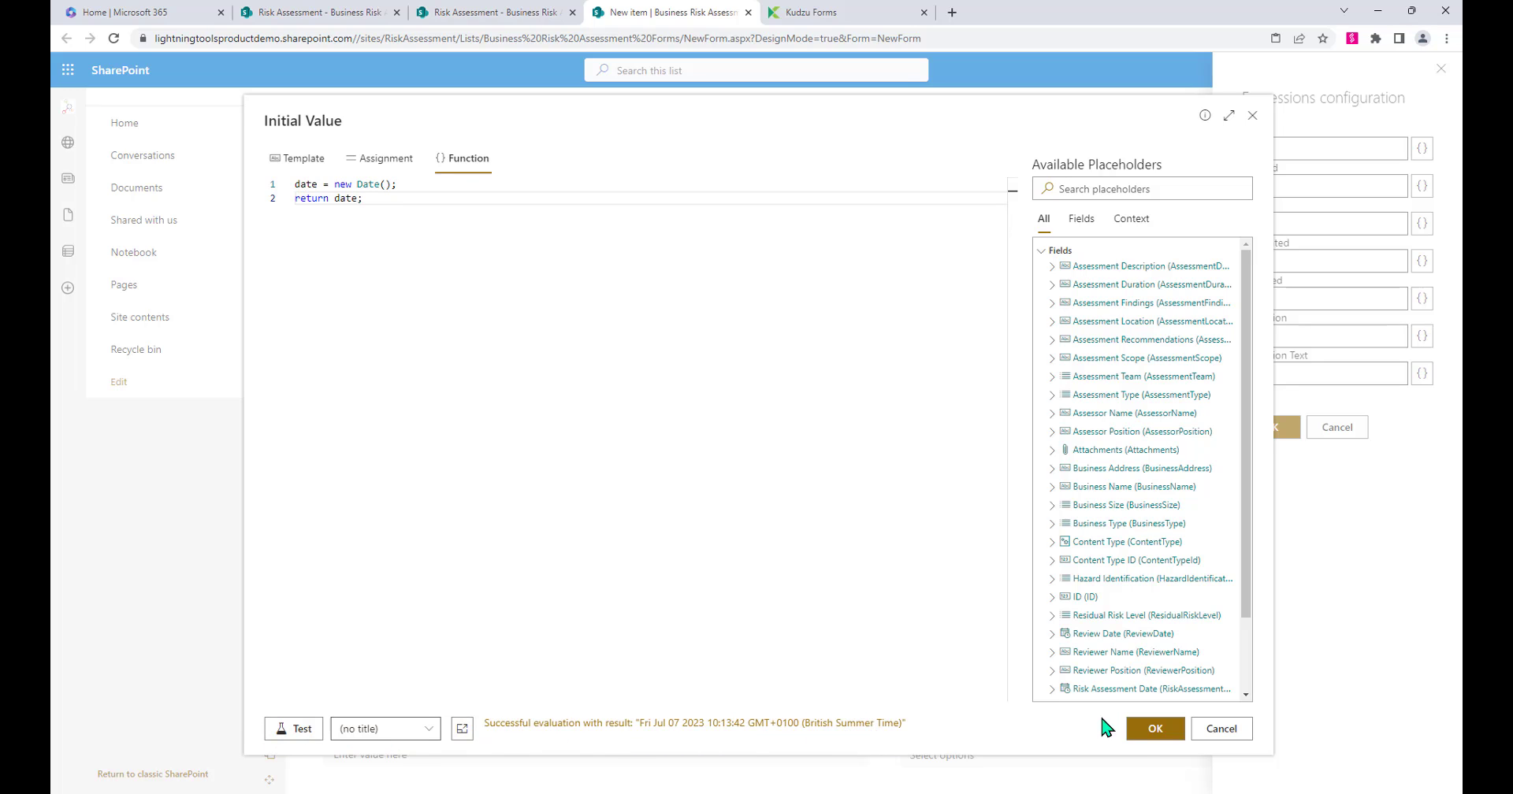
{"action": "left_click", "coordinate": [1152, 727]}
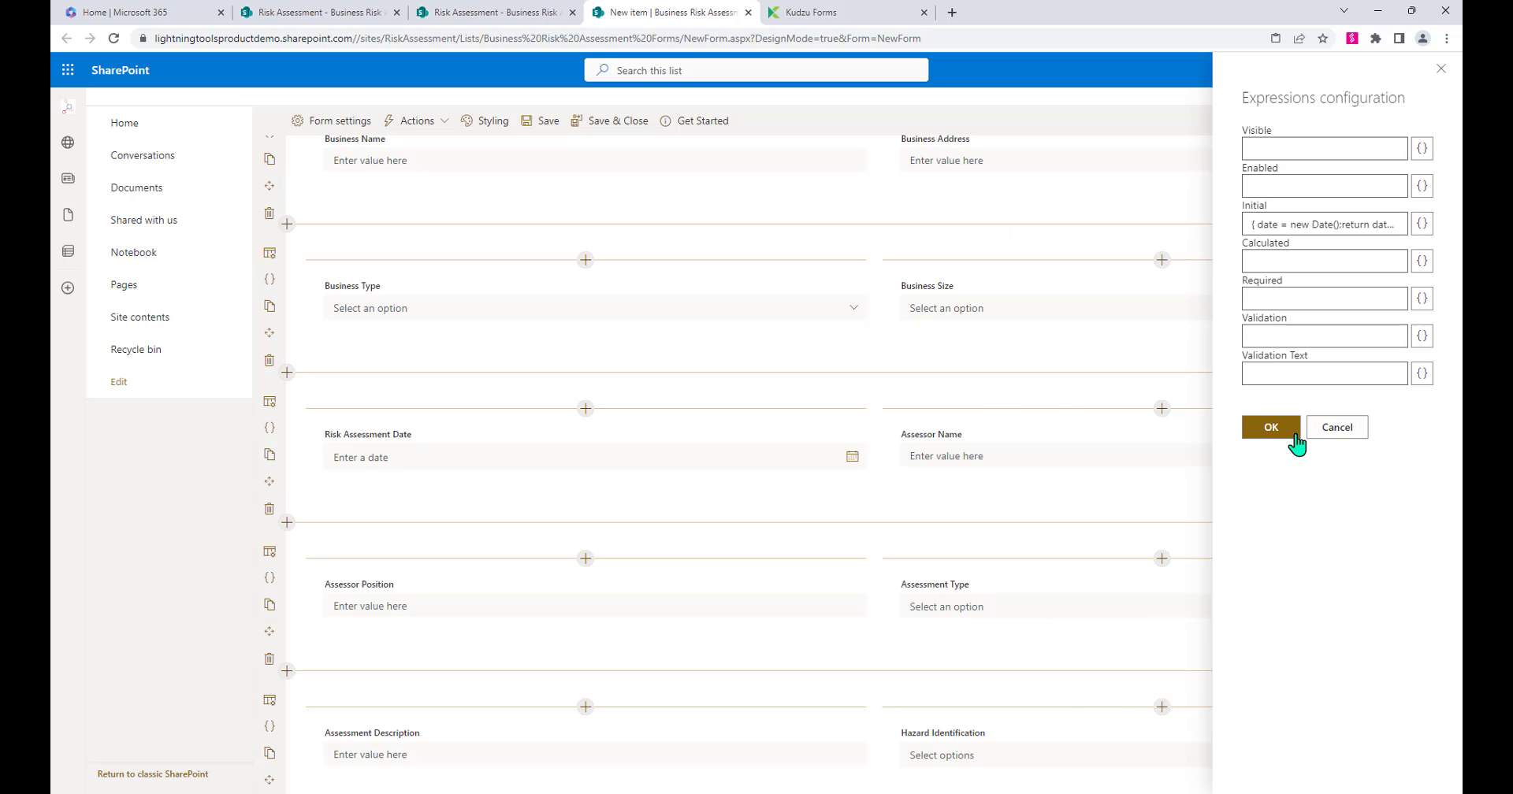
{"action": "left_click", "coordinate": [1271, 427]}
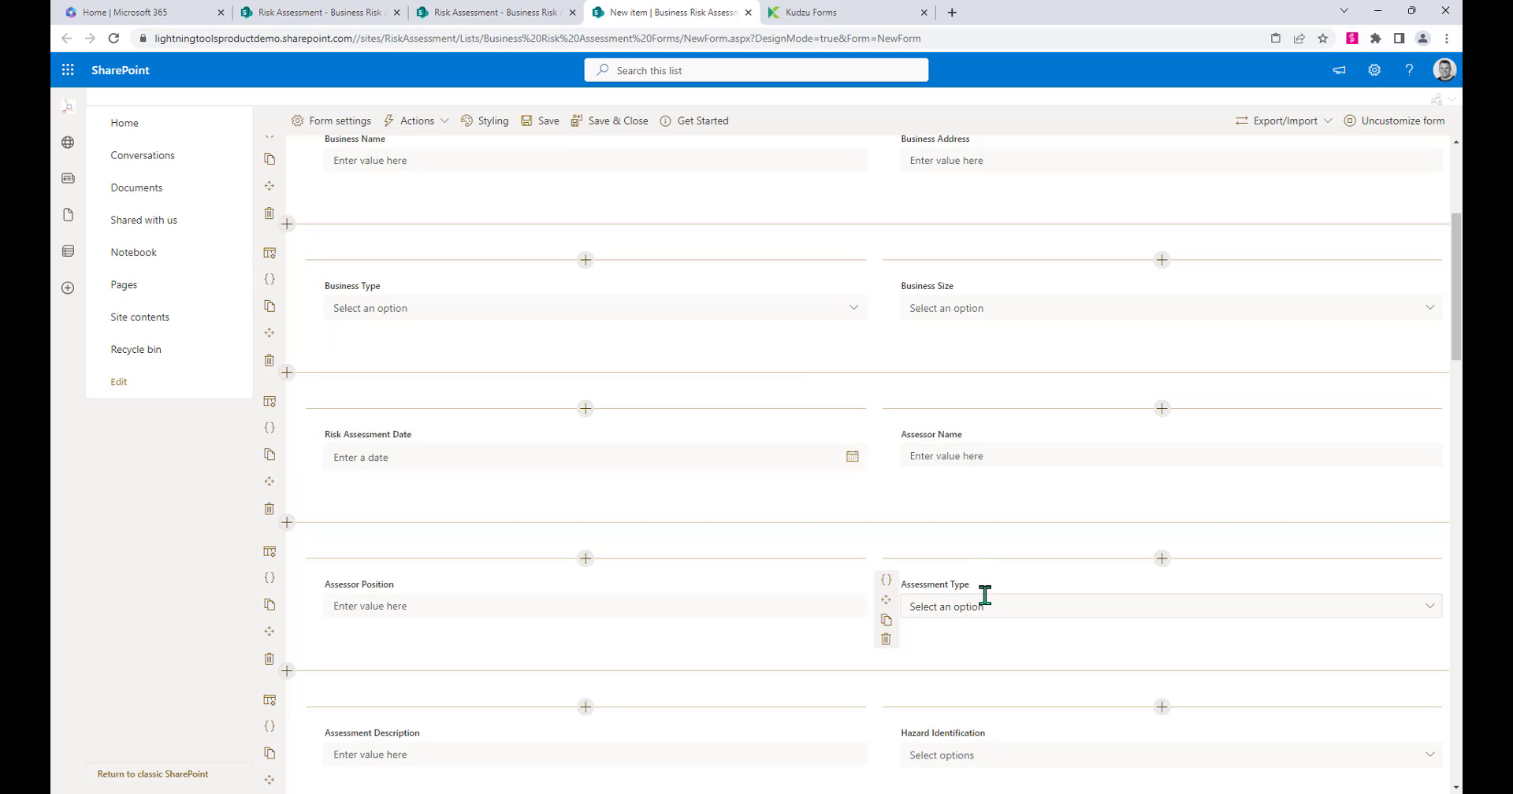
{"action": "left_click", "coordinate": [884, 431]}
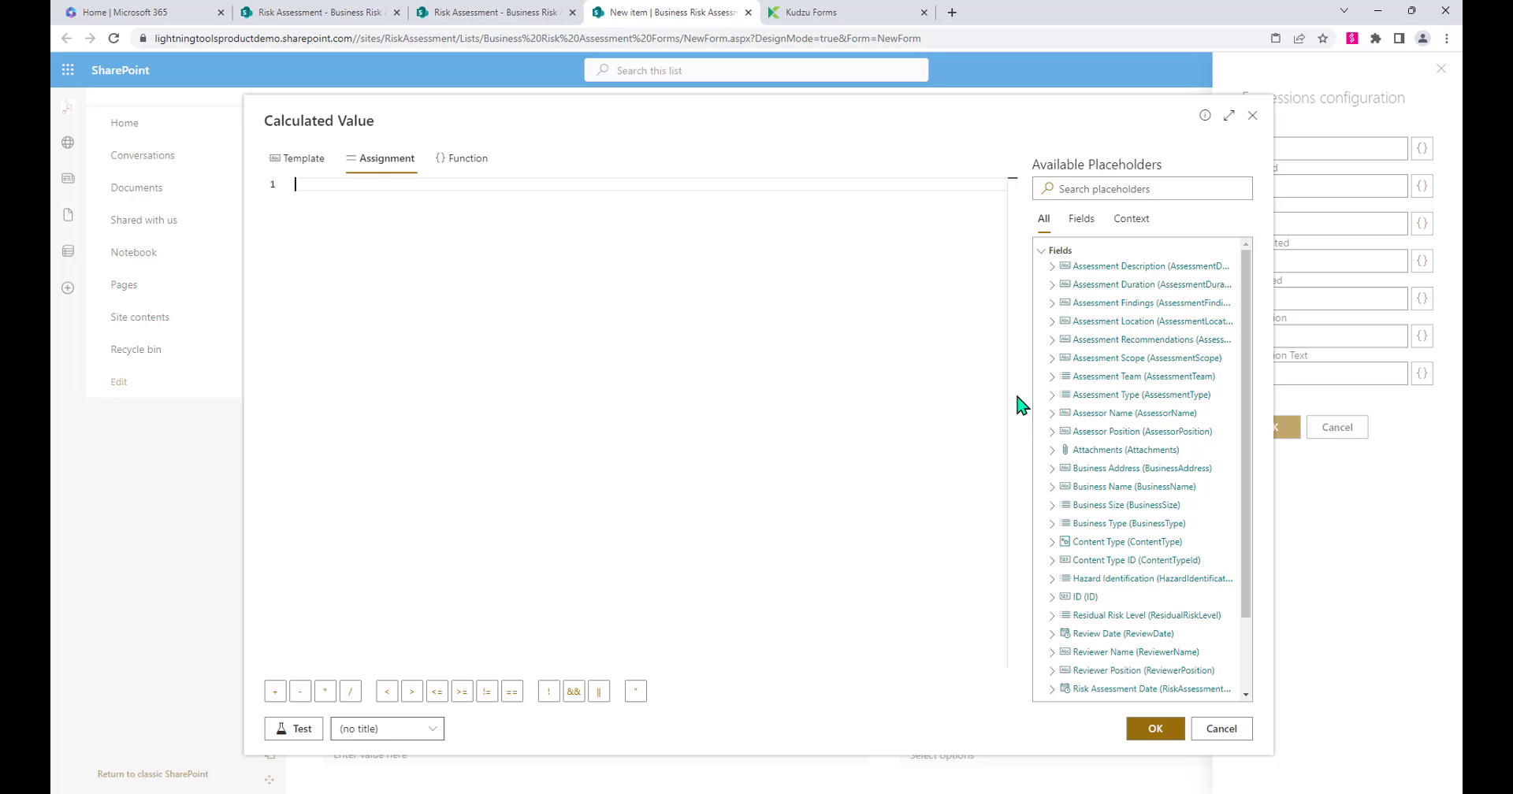
{"action": "scroll", "coordinate": [1114, 580], "scroll_direction": "down", "scroll_amount": 5}
{"action": "scroll", "coordinate": [1095, 639], "scroll_direction": "down", "scroll_amount": 1}
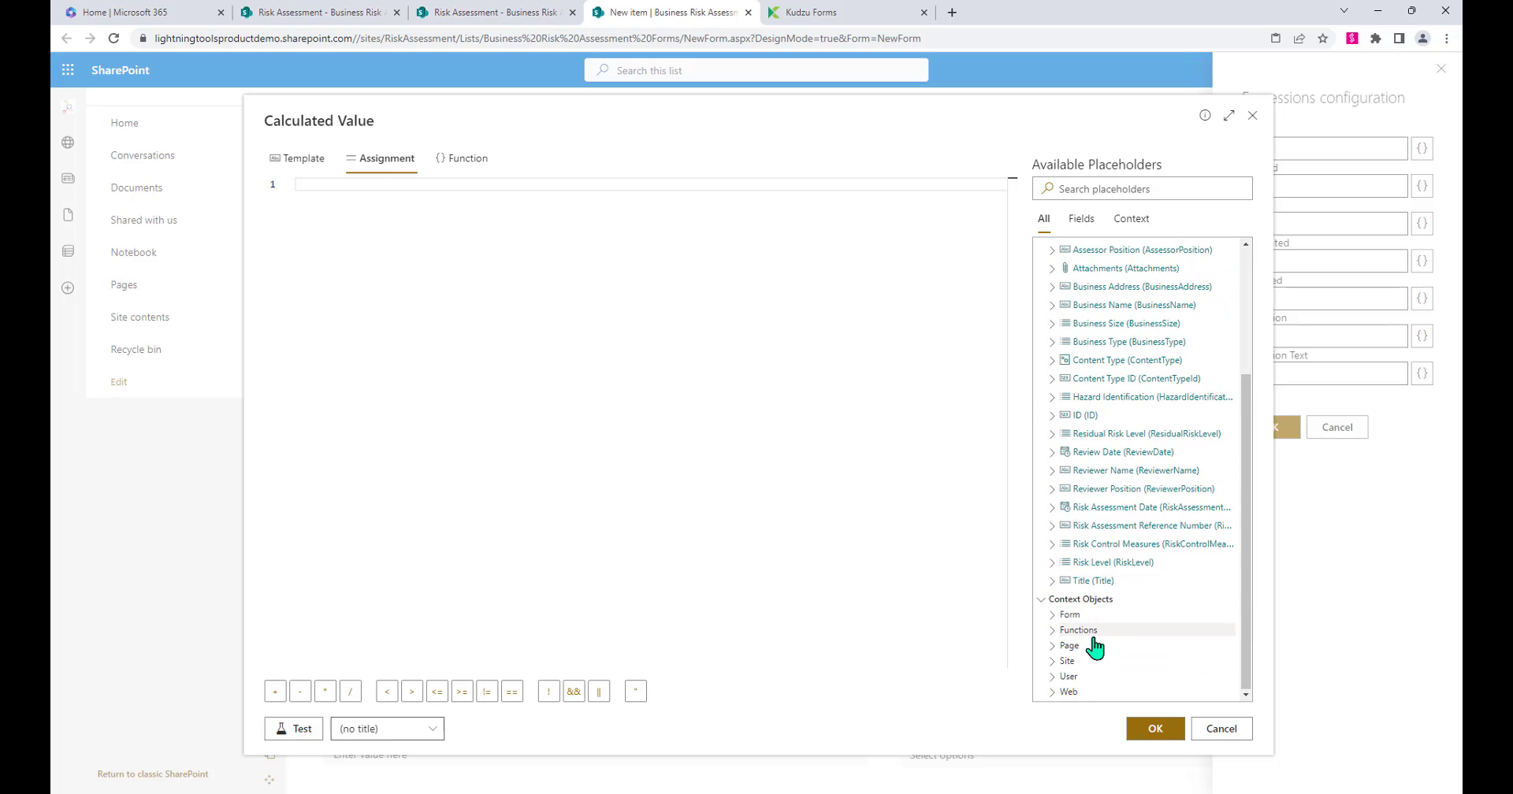
{"action": "left_click", "coordinate": [1090, 682]}
{"action": "scroll", "coordinate": [1103, 646], "scroll_direction": "down", "scroll_amount": 1}
{"action": "scroll", "coordinate": [1118, 622], "scroll_direction": "down", "scroll_amount": 1}
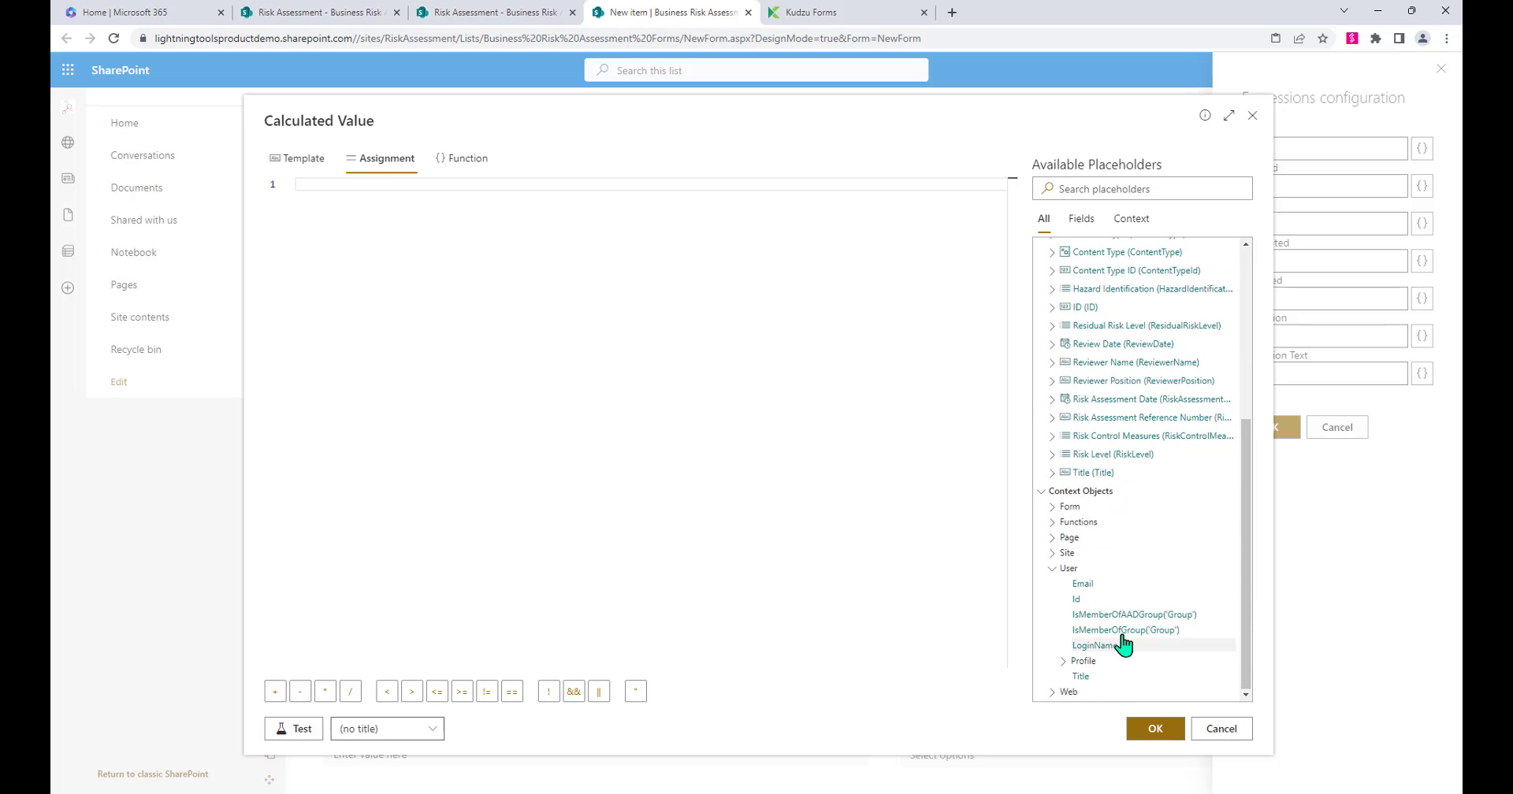
{"action": "left_click", "coordinate": [1094, 645]}
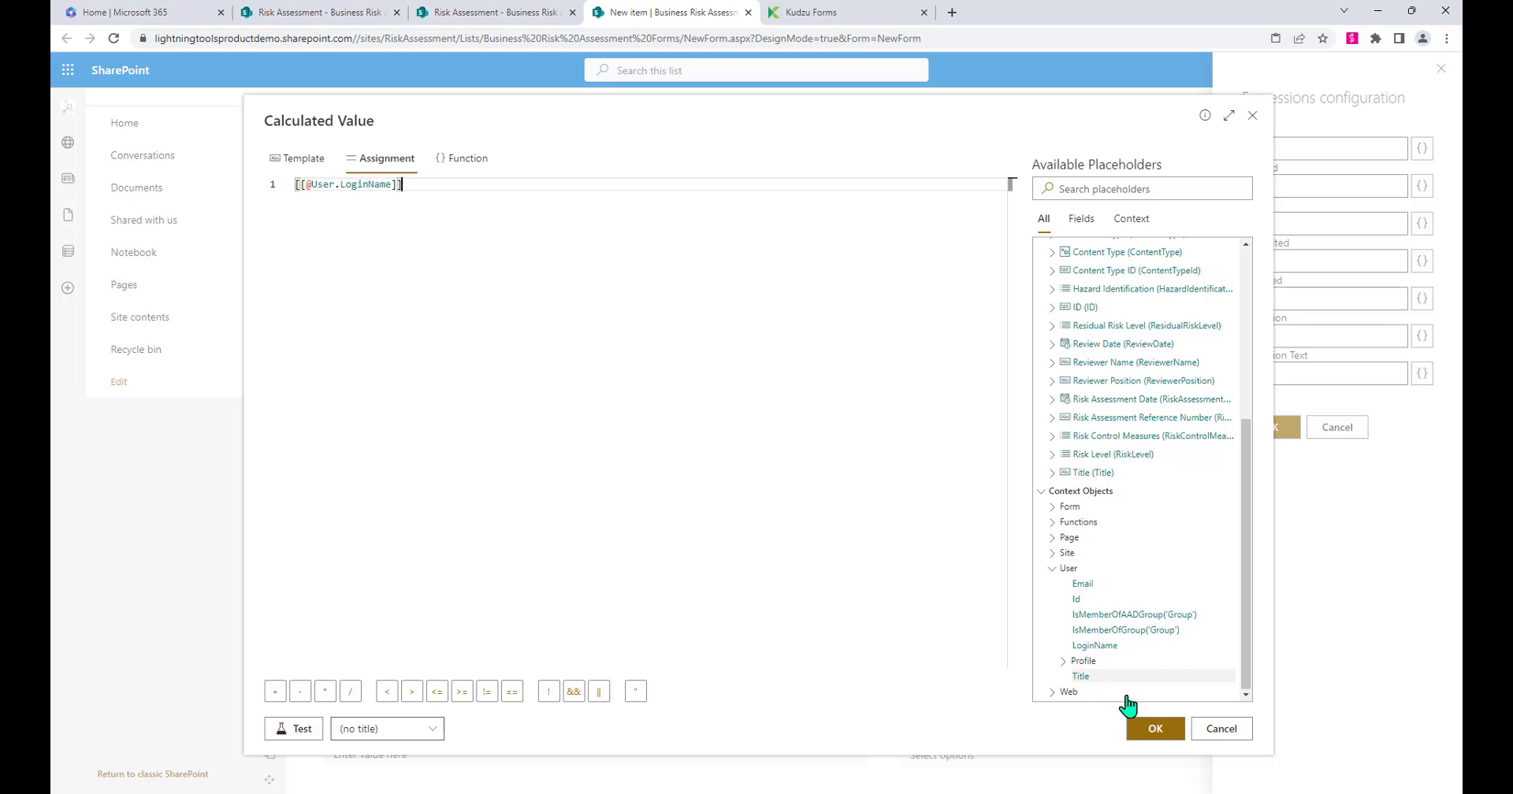
{"action": "left_click", "coordinate": [1155, 728]}
{"action": "left_click", "coordinate": [1263, 430]}
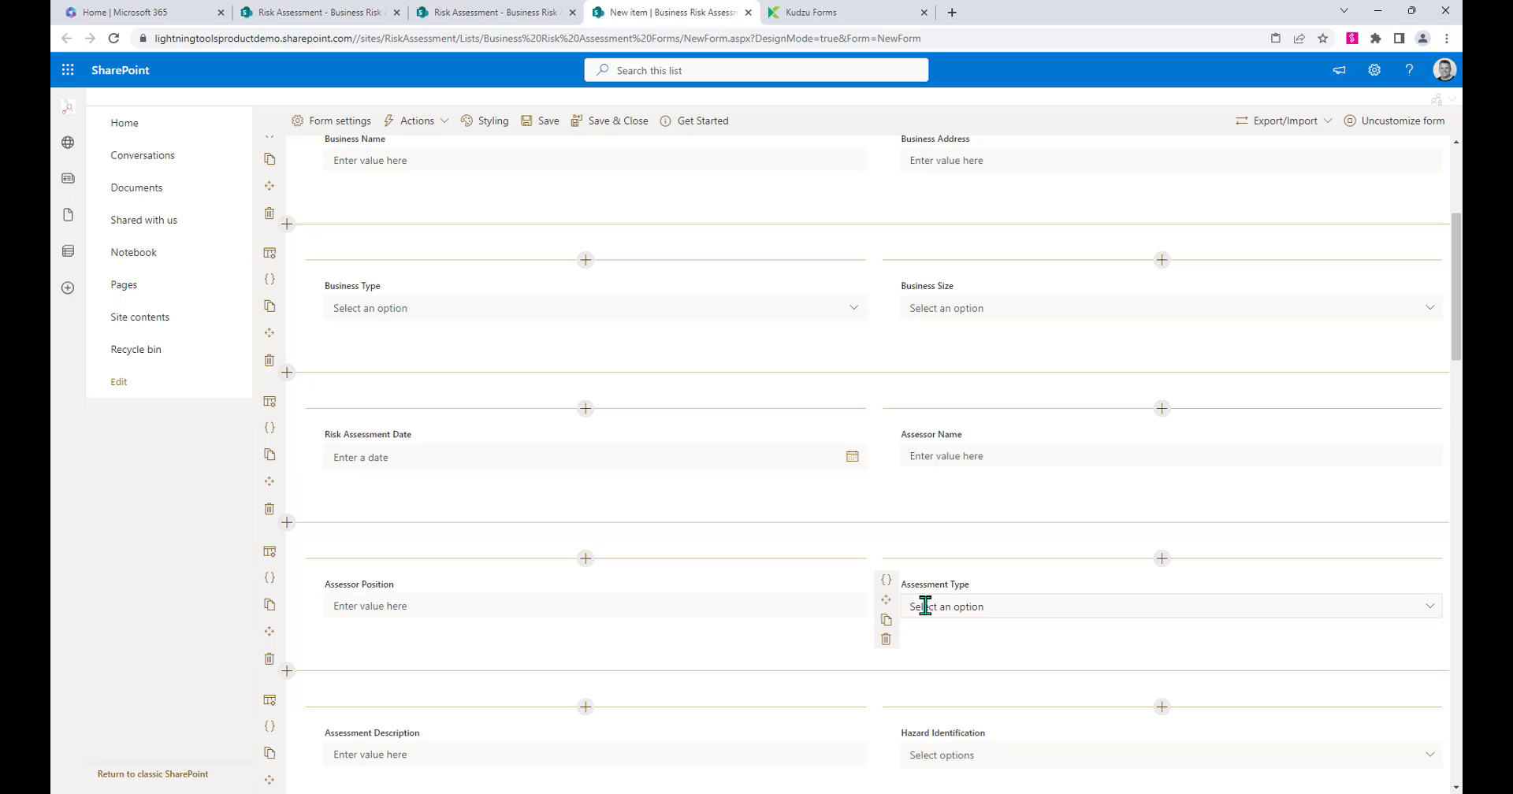
- Check the expression settings of Assessment Type and the choices of the Risk Level field
{"action": "left_click", "coordinate": [885, 581]}
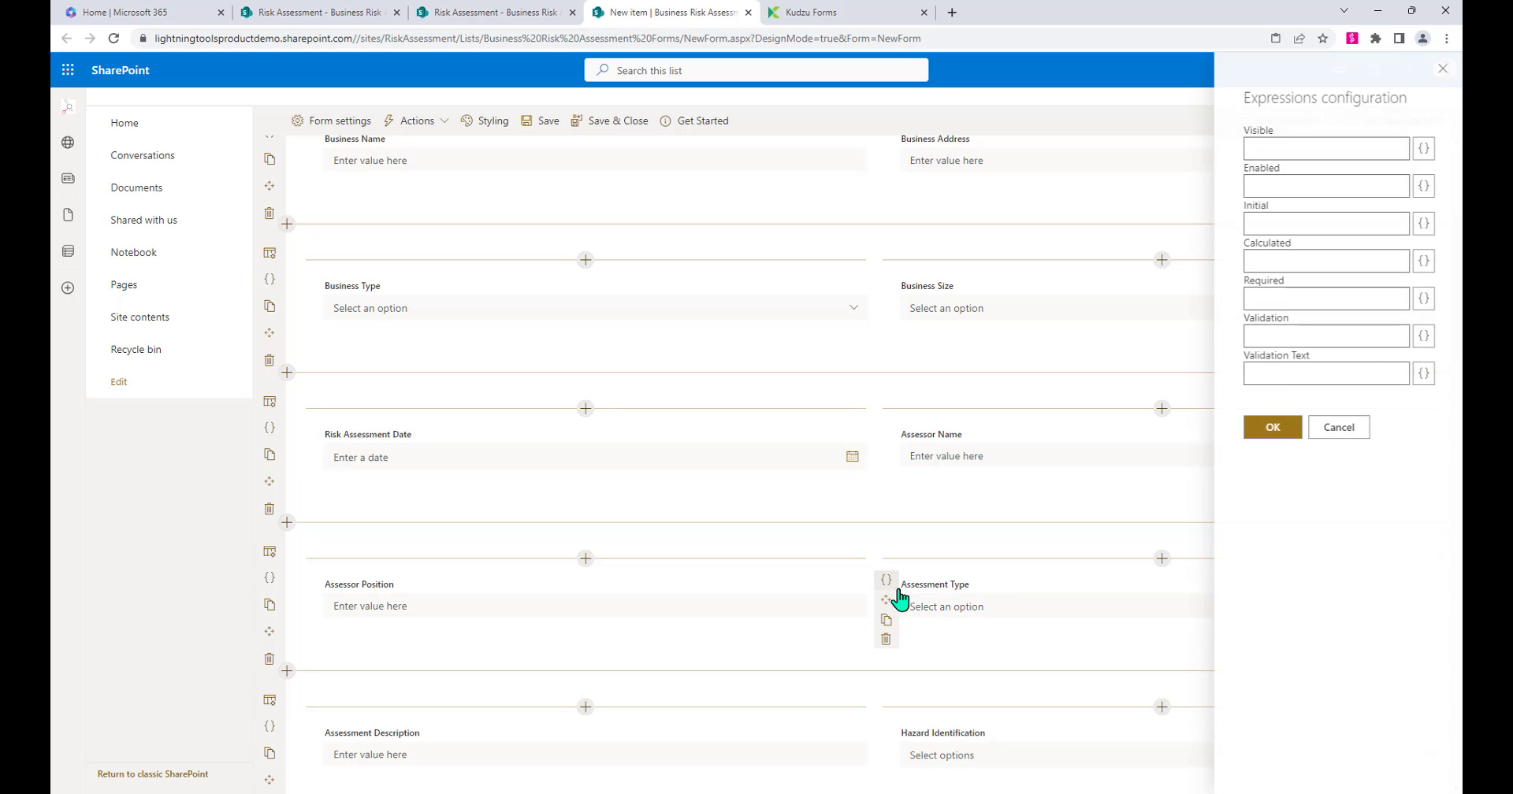
{"action": "left_click", "coordinate": [1337, 428]}
{"action": "scroll", "coordinate": [977, 631], "scroll_direction": "down", "scroll_amount": 5}
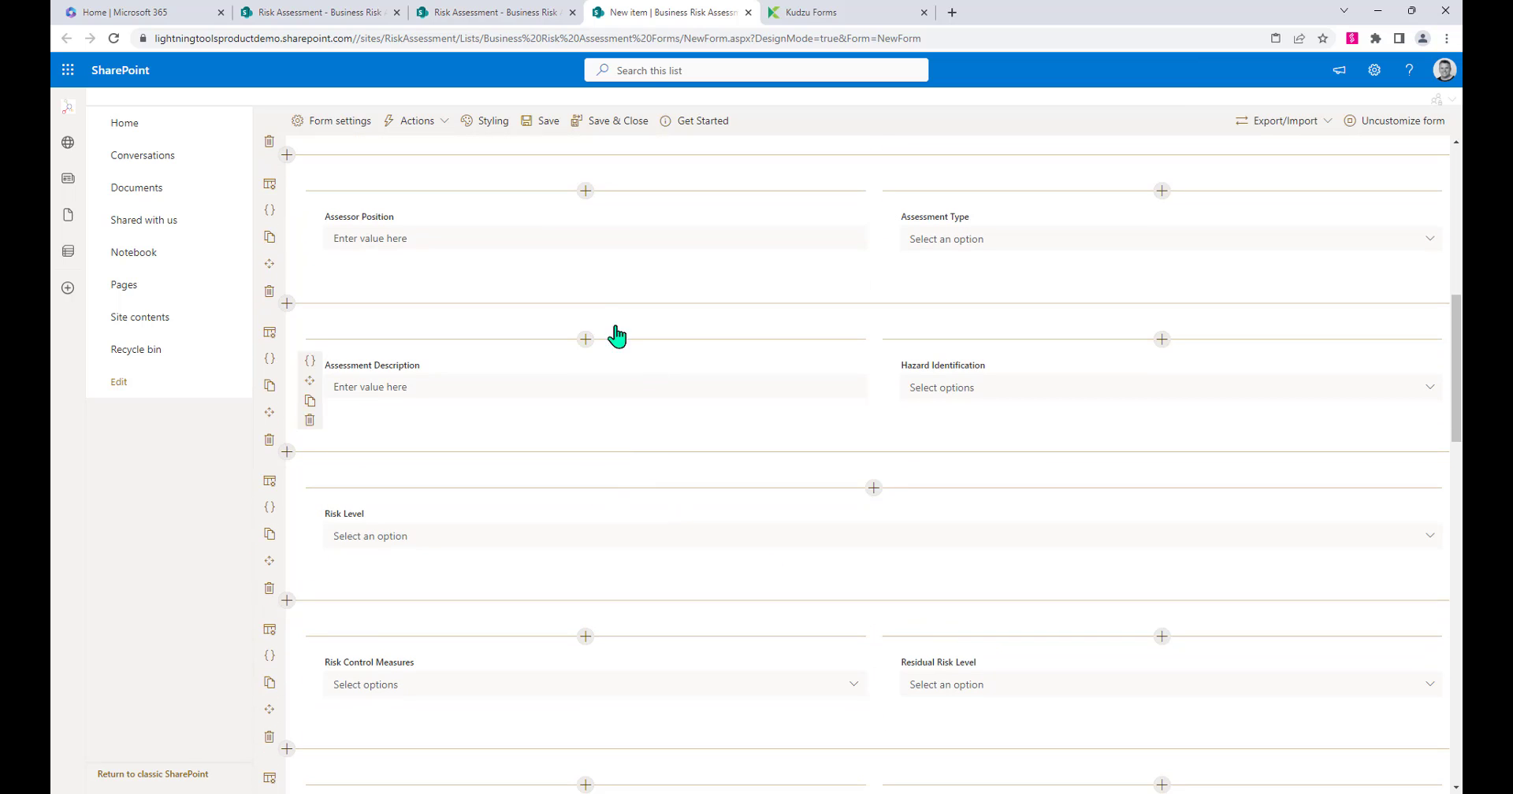
{"action": "scroll", "coordinate": [631, 511], "scroll_direction": "down", "scroll_amount": 4}
{"action": "scroll", "coordinate": [531, 419], "scroll_direction": "up", "scroll_amount": 2}
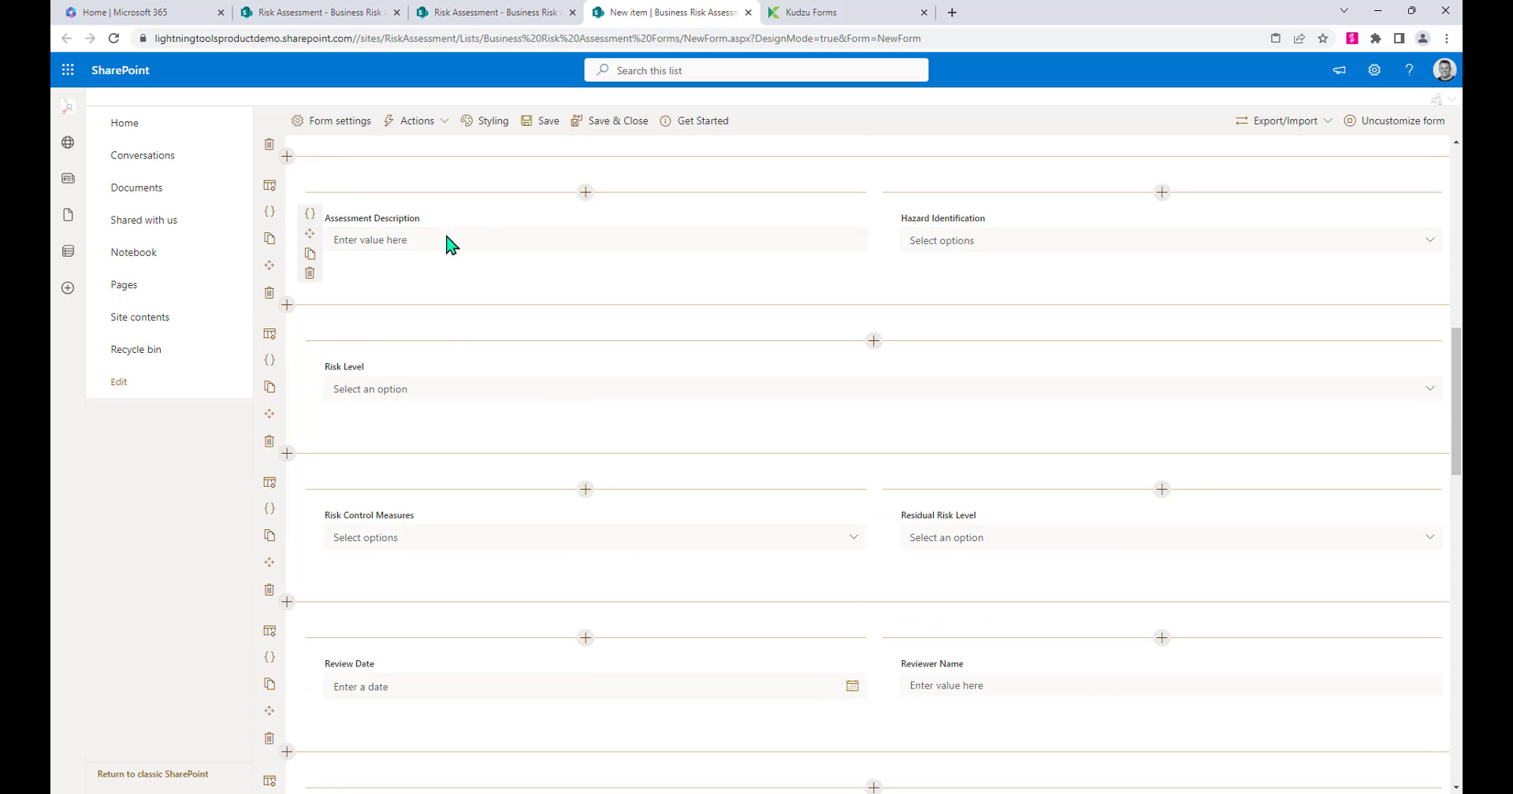
{"action": "left_click", "coordinate": [412, 389]}
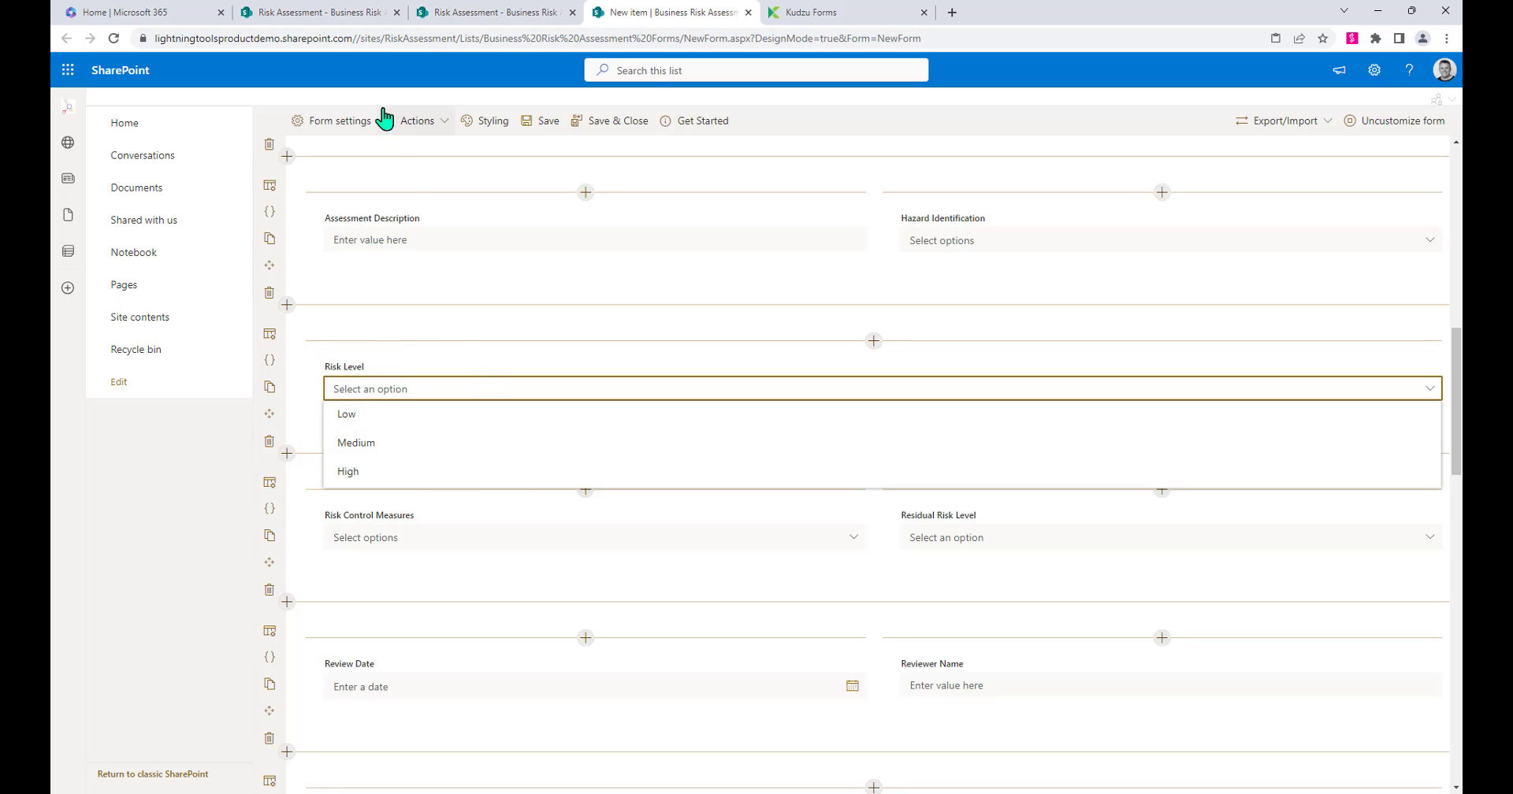
{"action": "left_click", "coordinate": [422, 122]}
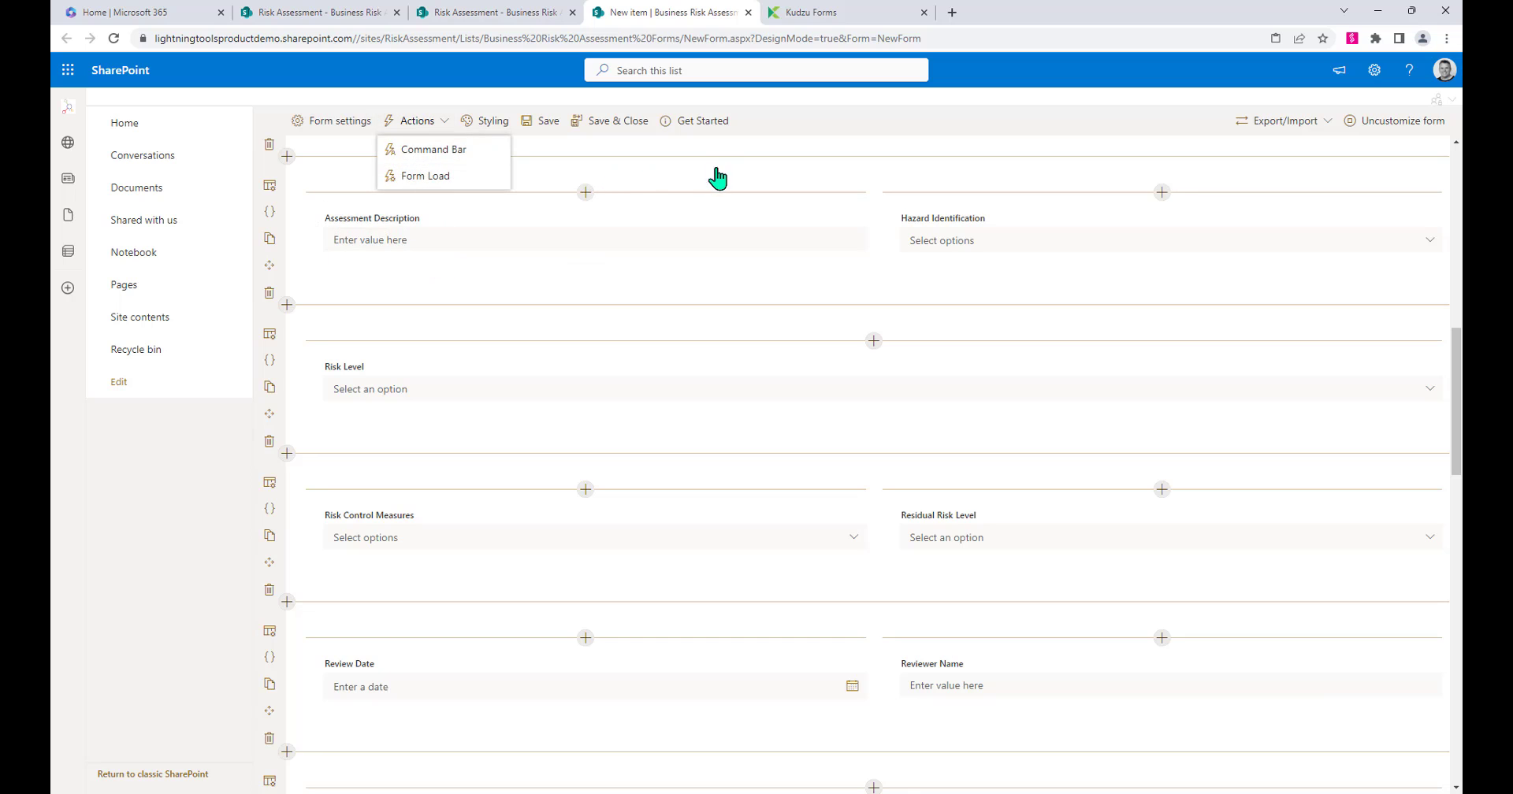
{"action": "left_click", "coordinate": [480, 121]}
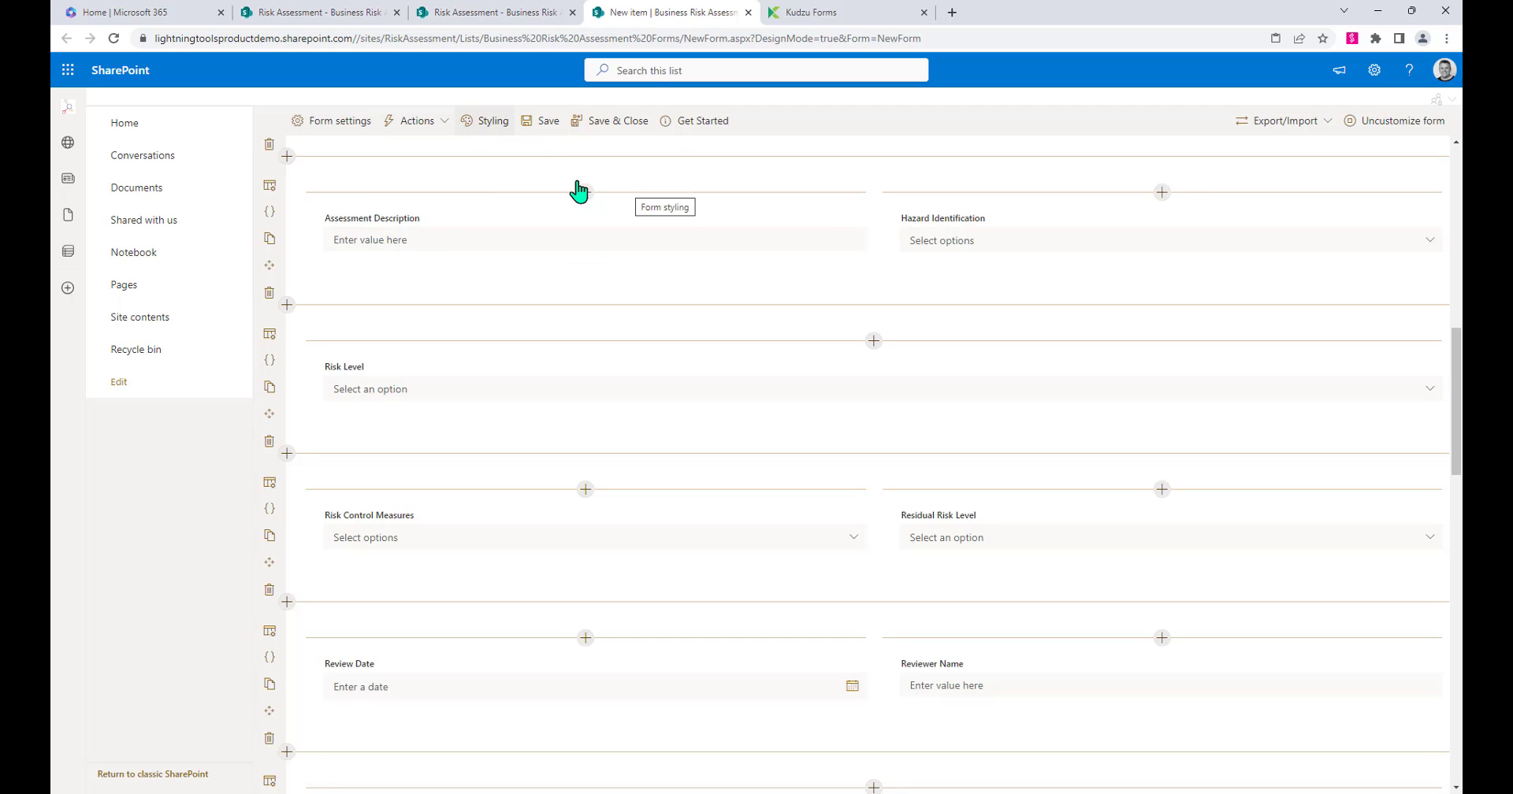
- Add a new control style for the Risk Level field in the form styling
{"action": "left_click", "coordinate": [481, 124]}
{"action": "scroll", "coordinate": [1137, 412], "scroll_direction": "down", "scroll_amount": 7}
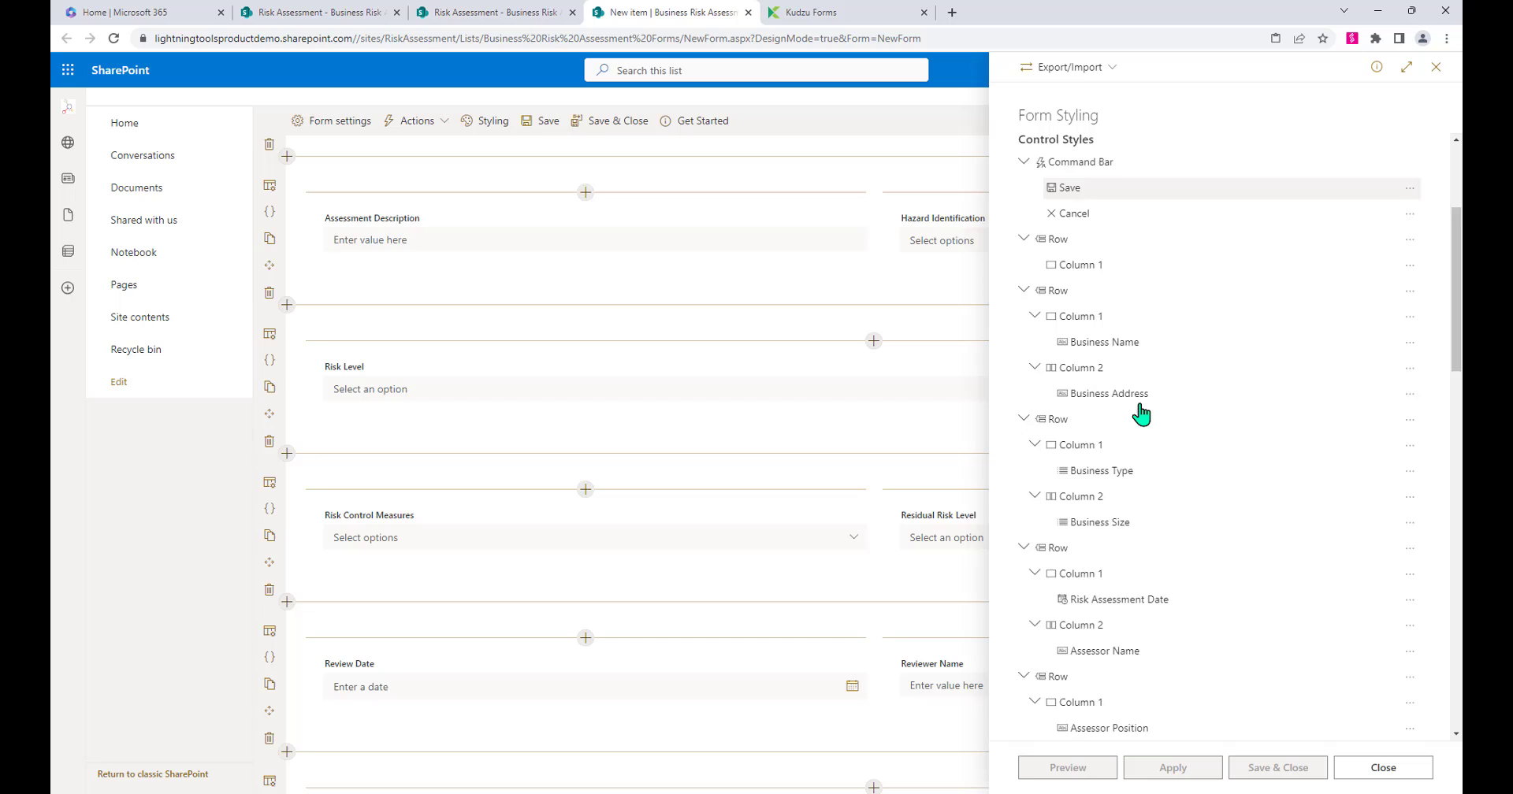
{"action": "scroll", "coordinate": [1141, 417], "scroll_direction": "down", "scroll_amount": 1}
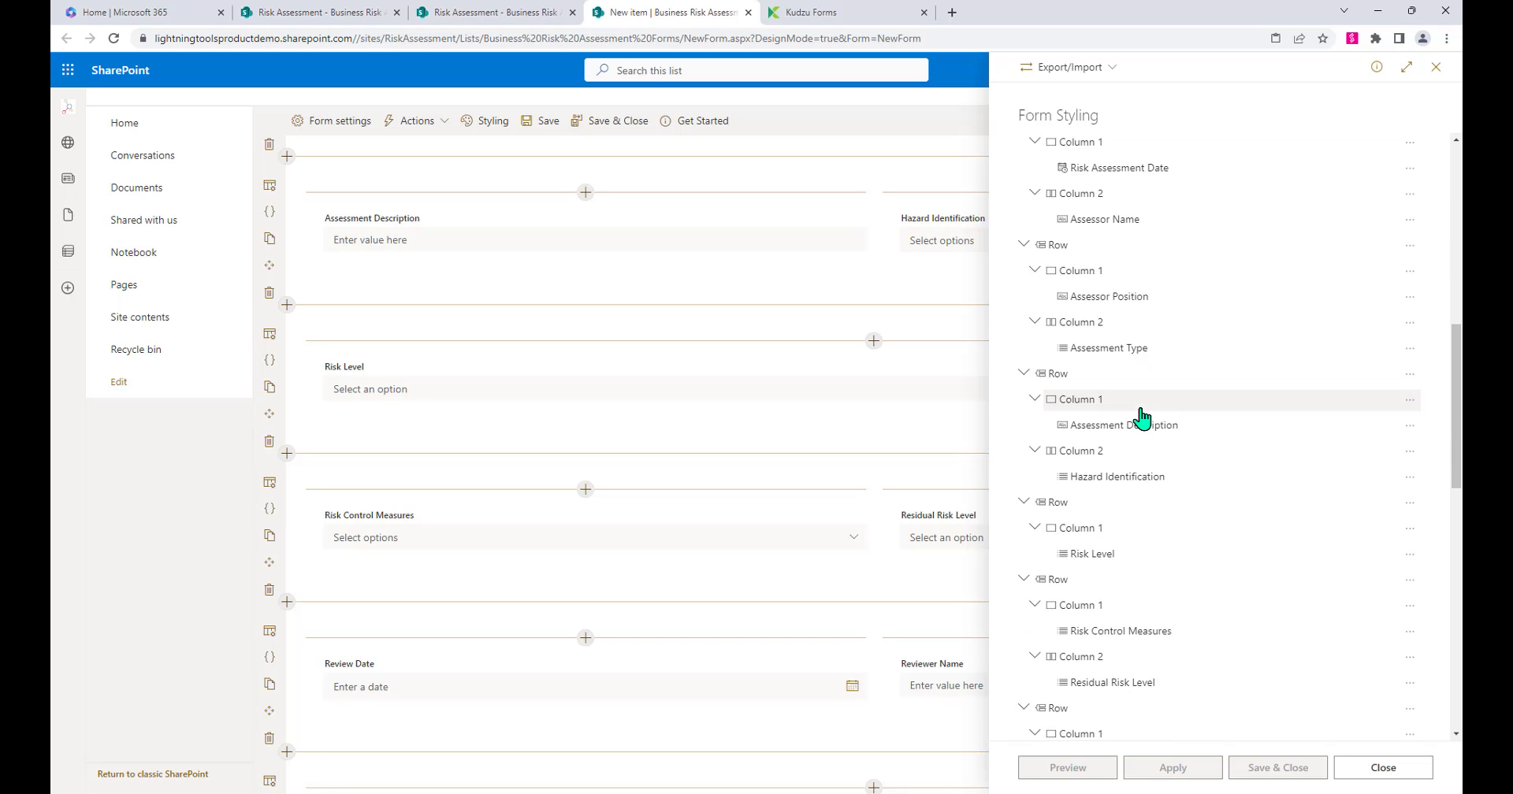
{"action": "left_click", "coordinate": [1409, 554]}
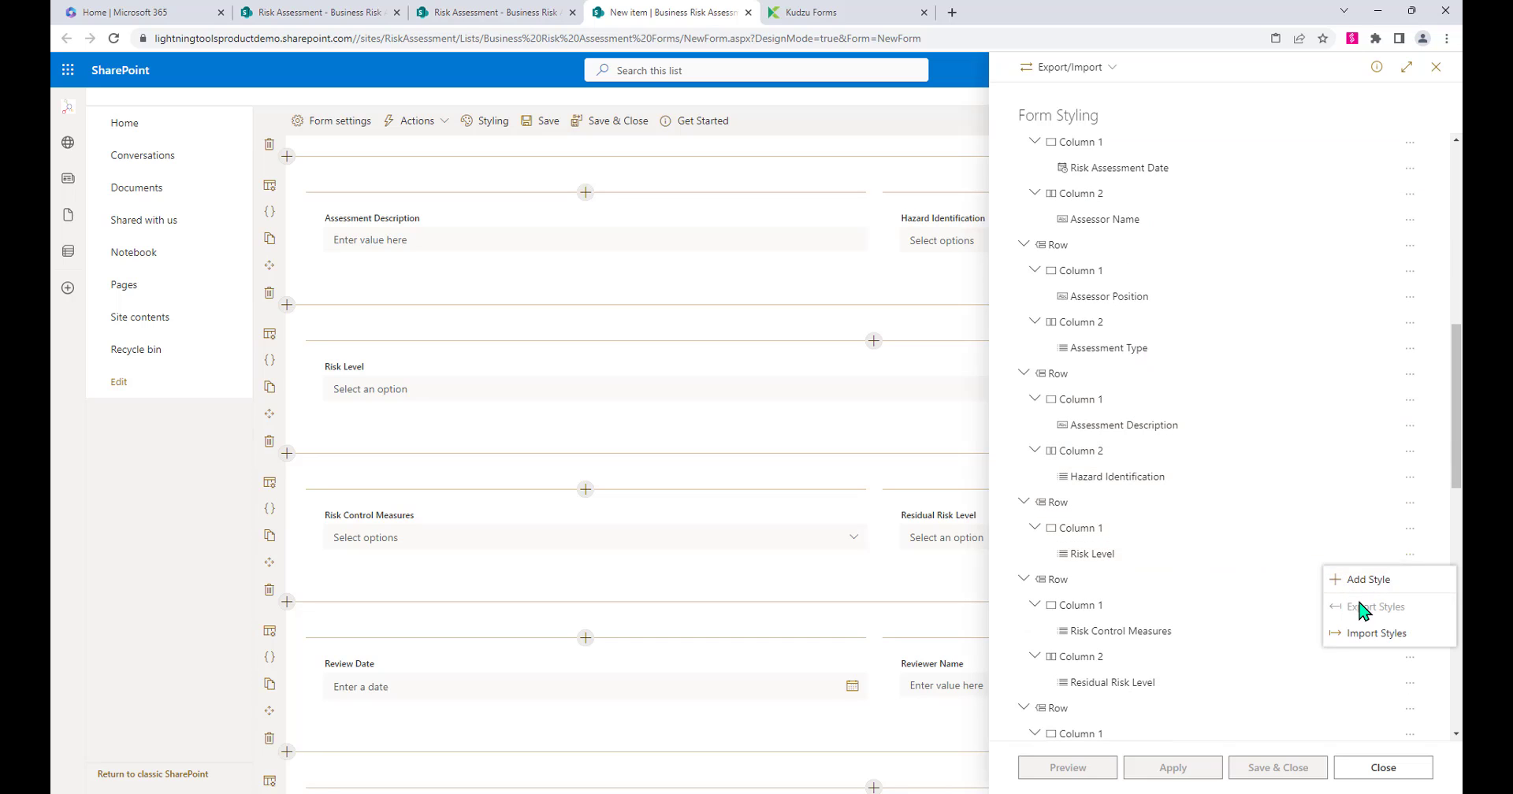
{"action": "left_click", "coordinate": [1335, 583]}
{"action": "left_click", "coordinate": [831, 530]}
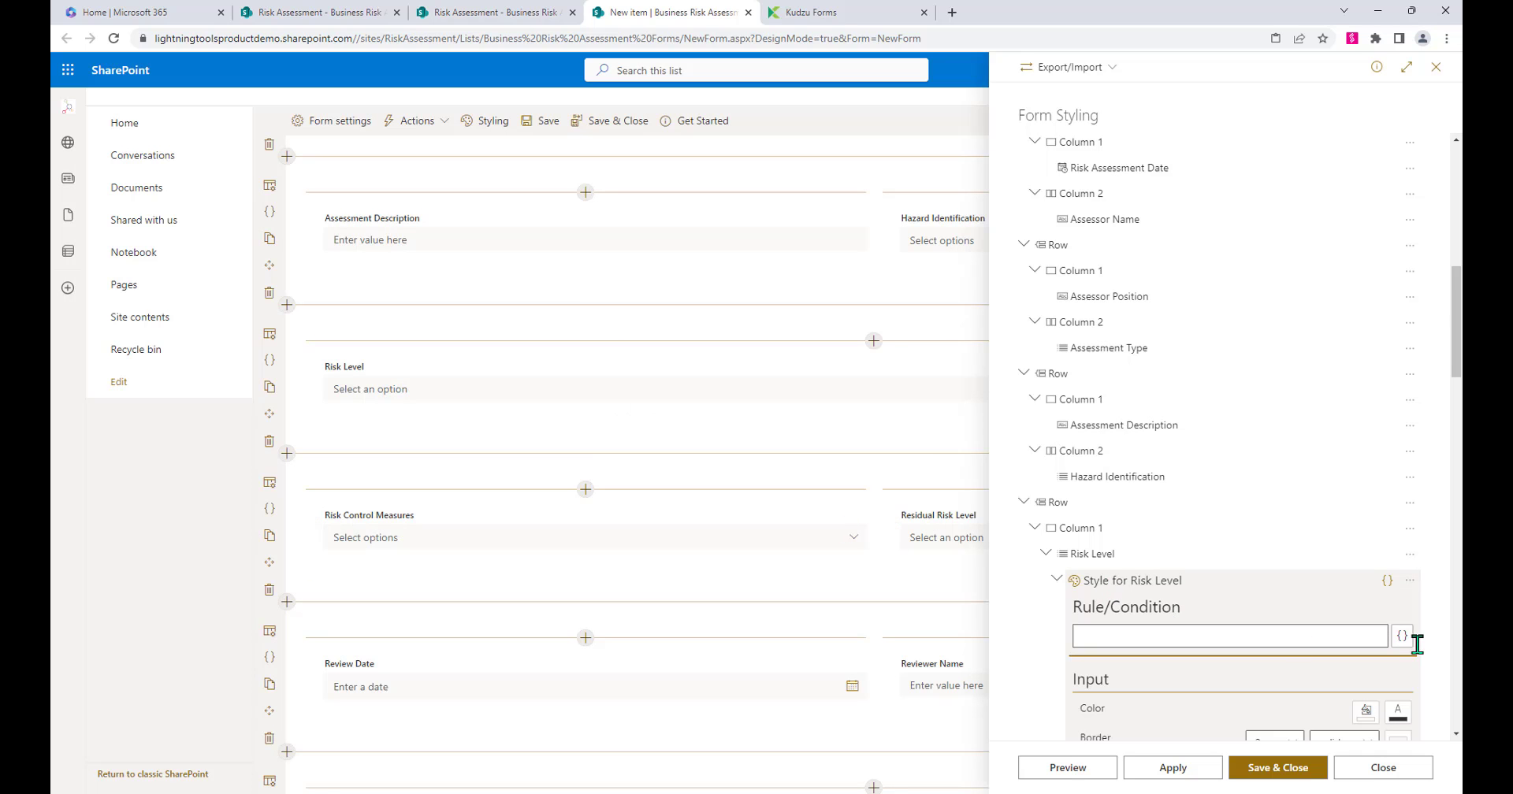
- Set the Risk Level style's rule to the expression [[RiskLevel]]=="High"
{"action": "left_click", "coordinate": [1182, 635]}
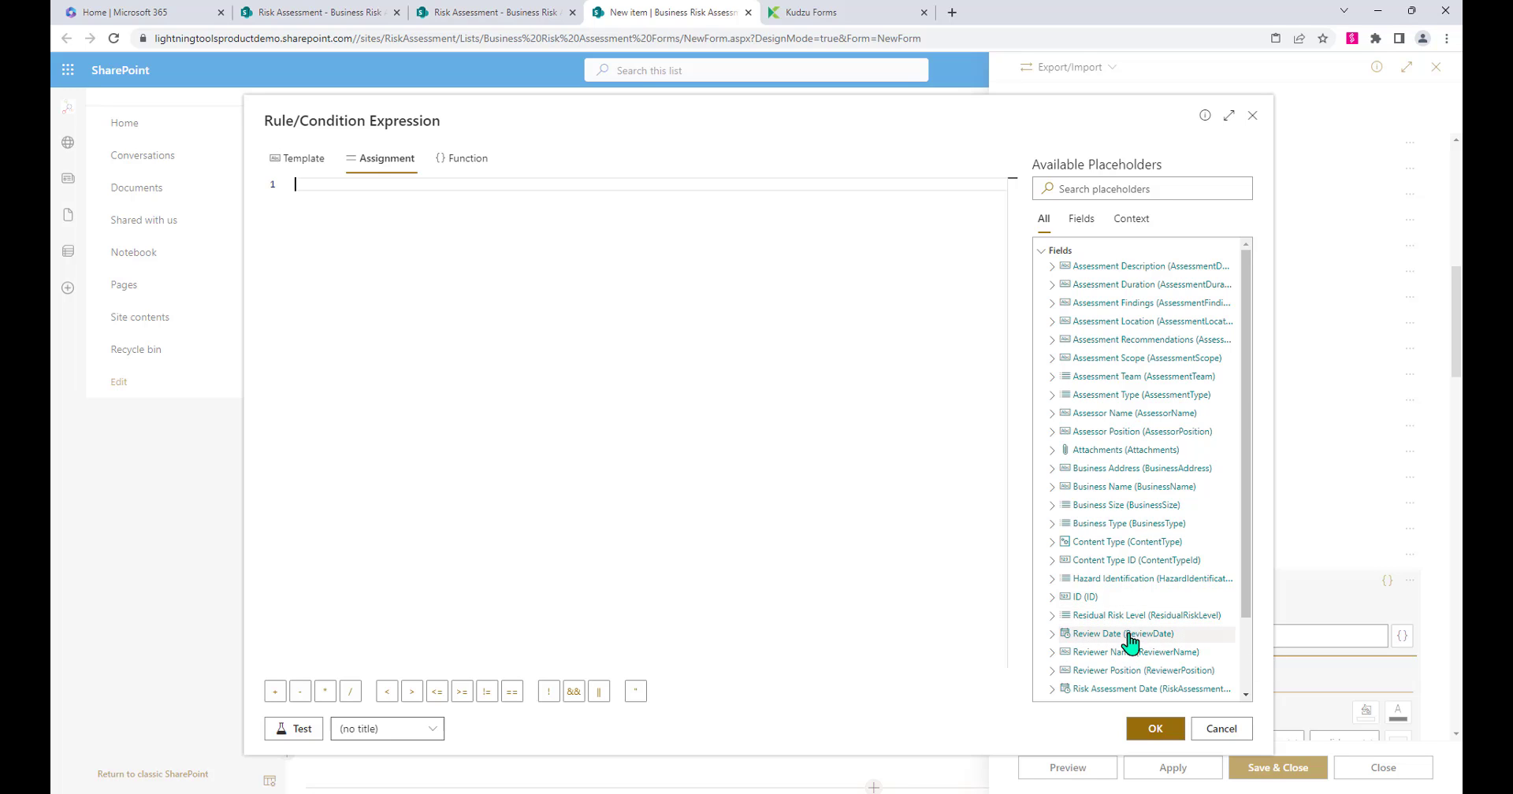
{"action": "scroll", "coordinate": [1131, 651], "scroll_direction": "down", "scroll_amount": 2}
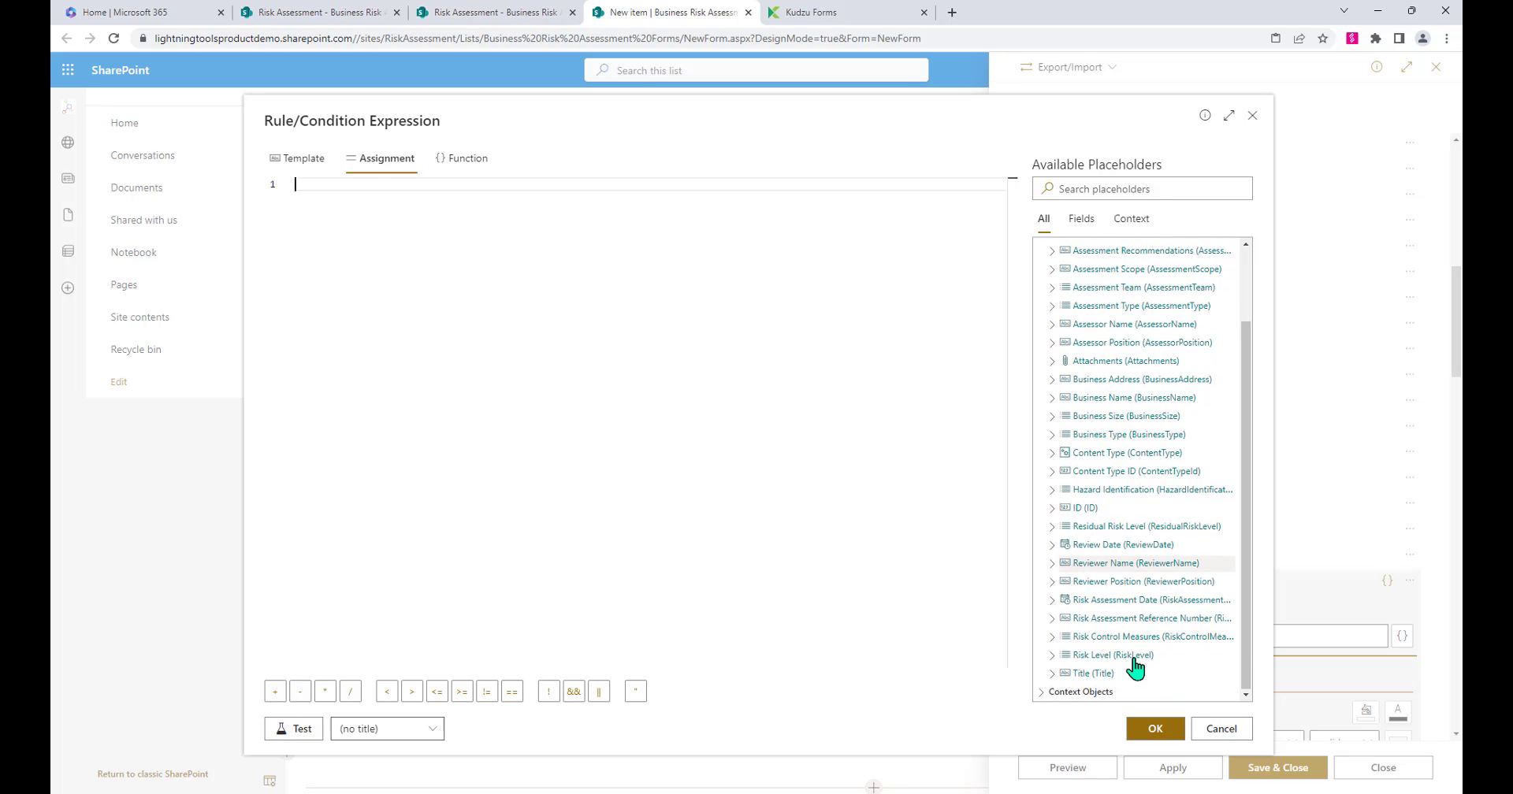
{"action": "left_click", "coordinate": [1095, 659]}
{"action": "left_click", "coordinate": [1095, 659]}
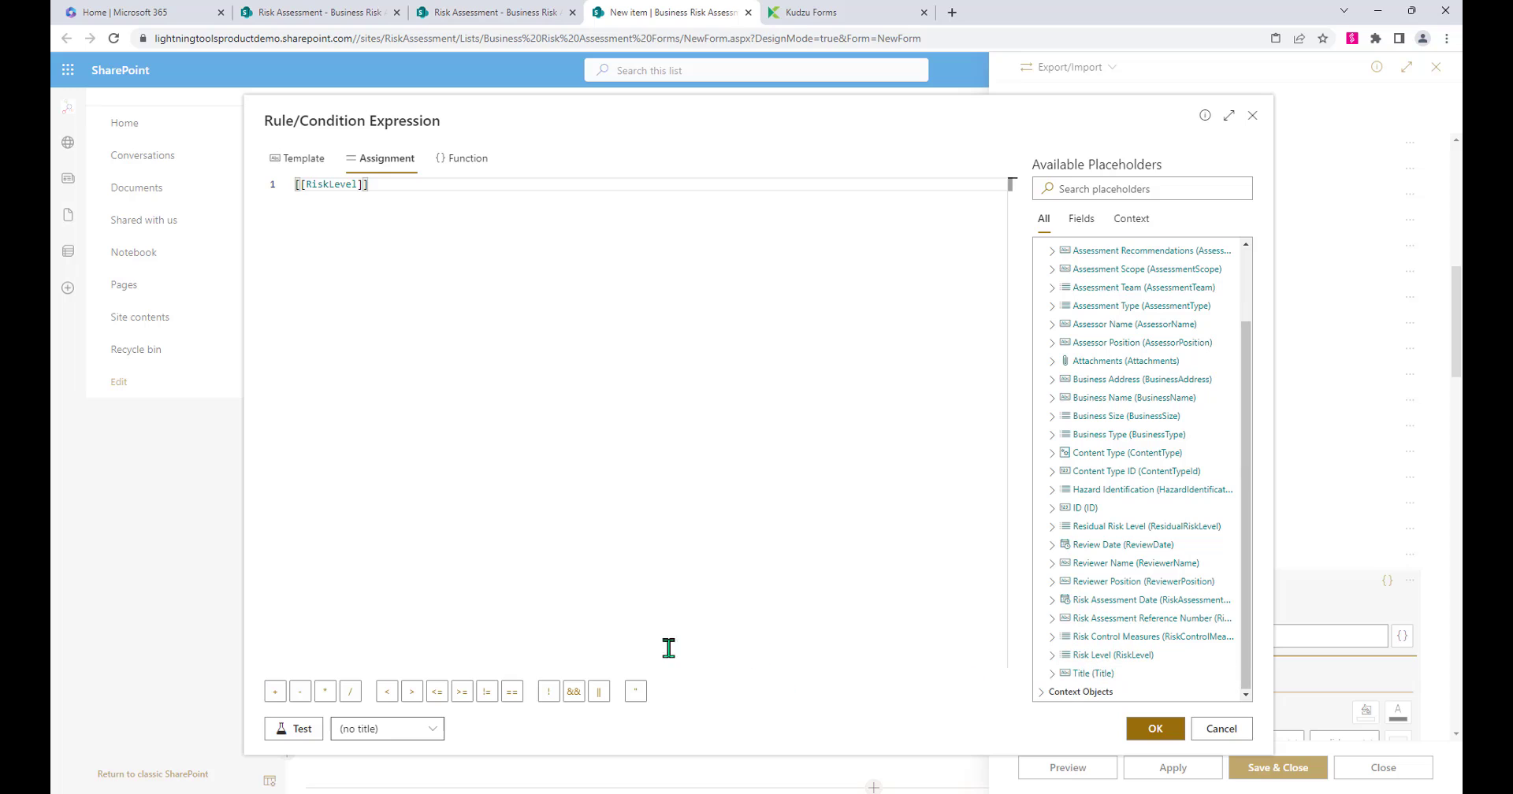
{"action": "left_click", "coordinate": [512, 691]}
{"action": "type", "text": "\"High\""}
{"action": "left_click", "coordinate": [1151, 729]}
- Set the label text color of the Risk Level style to the dark red theme color (RGB 164, 38, 44)
{"action": "scroll", "coordinate": [1203, 672], "scroll_direction": "down", "scroll_amount": 5}
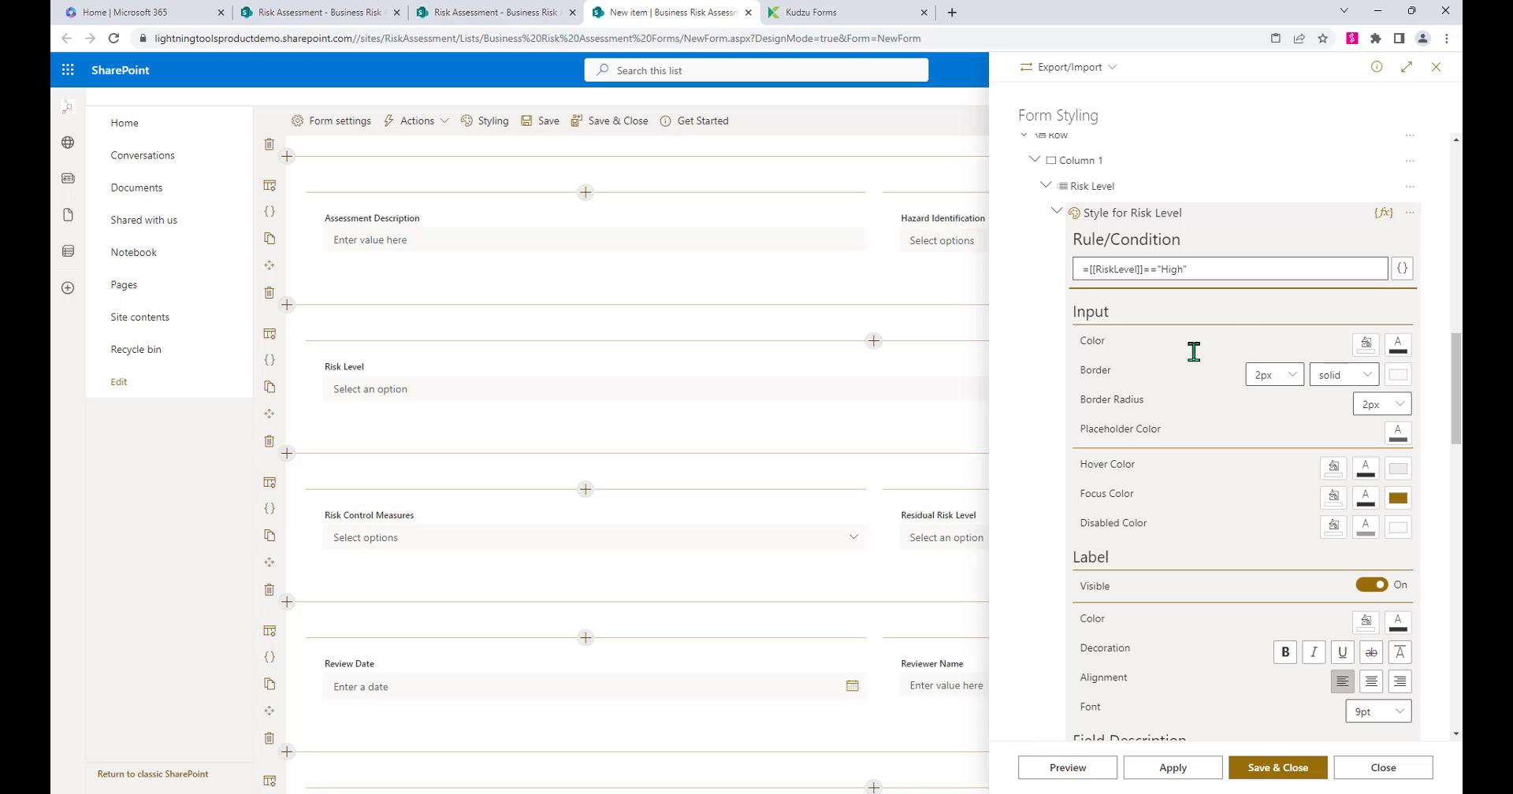
{"action": "scroll", "coordinate": [1213, 516], "scroll_direction": "down", "scroll_amount": 4}
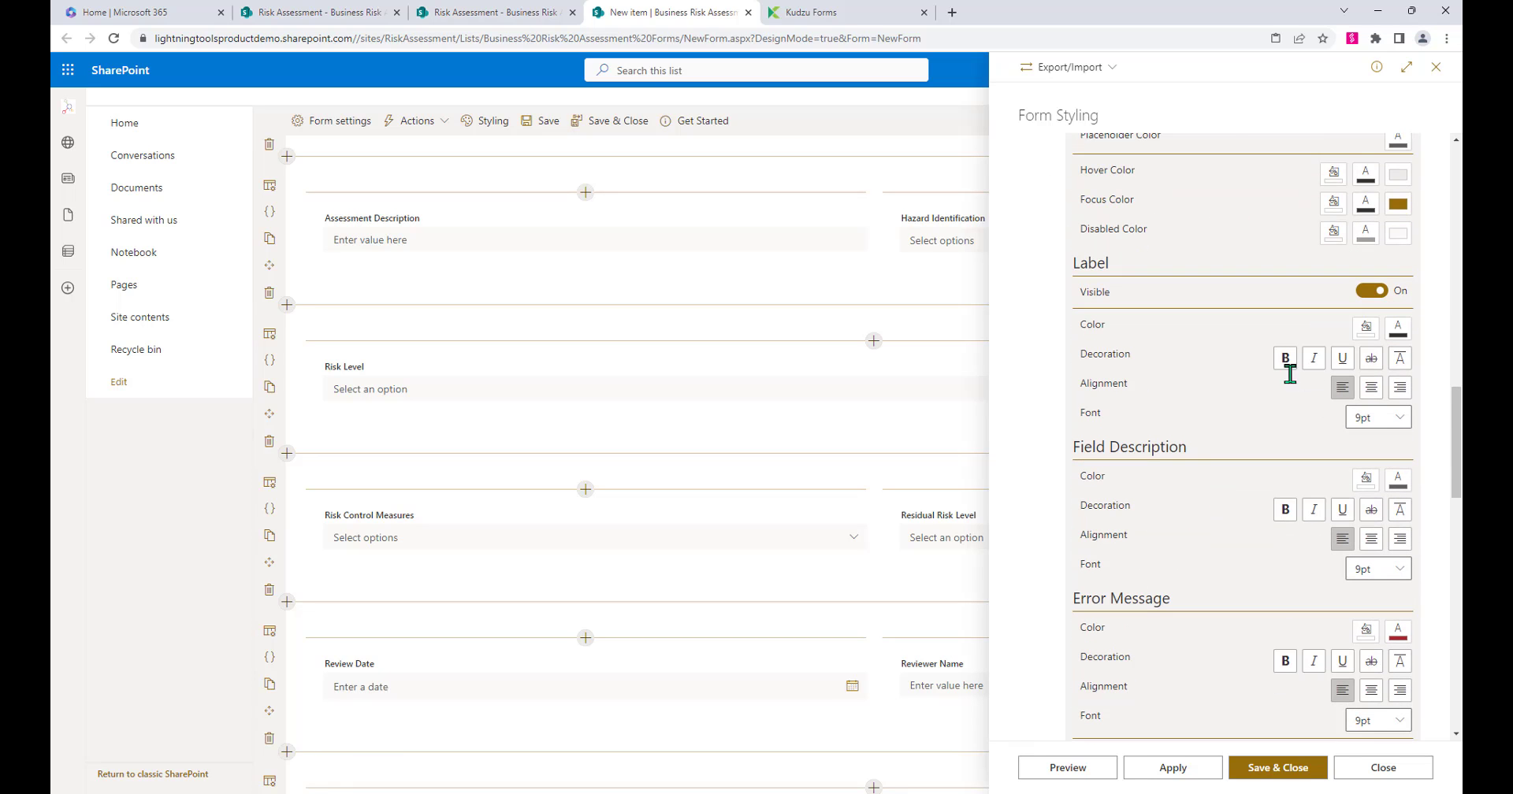
{"action": "left_click", "coordinate": [1396, 331]}
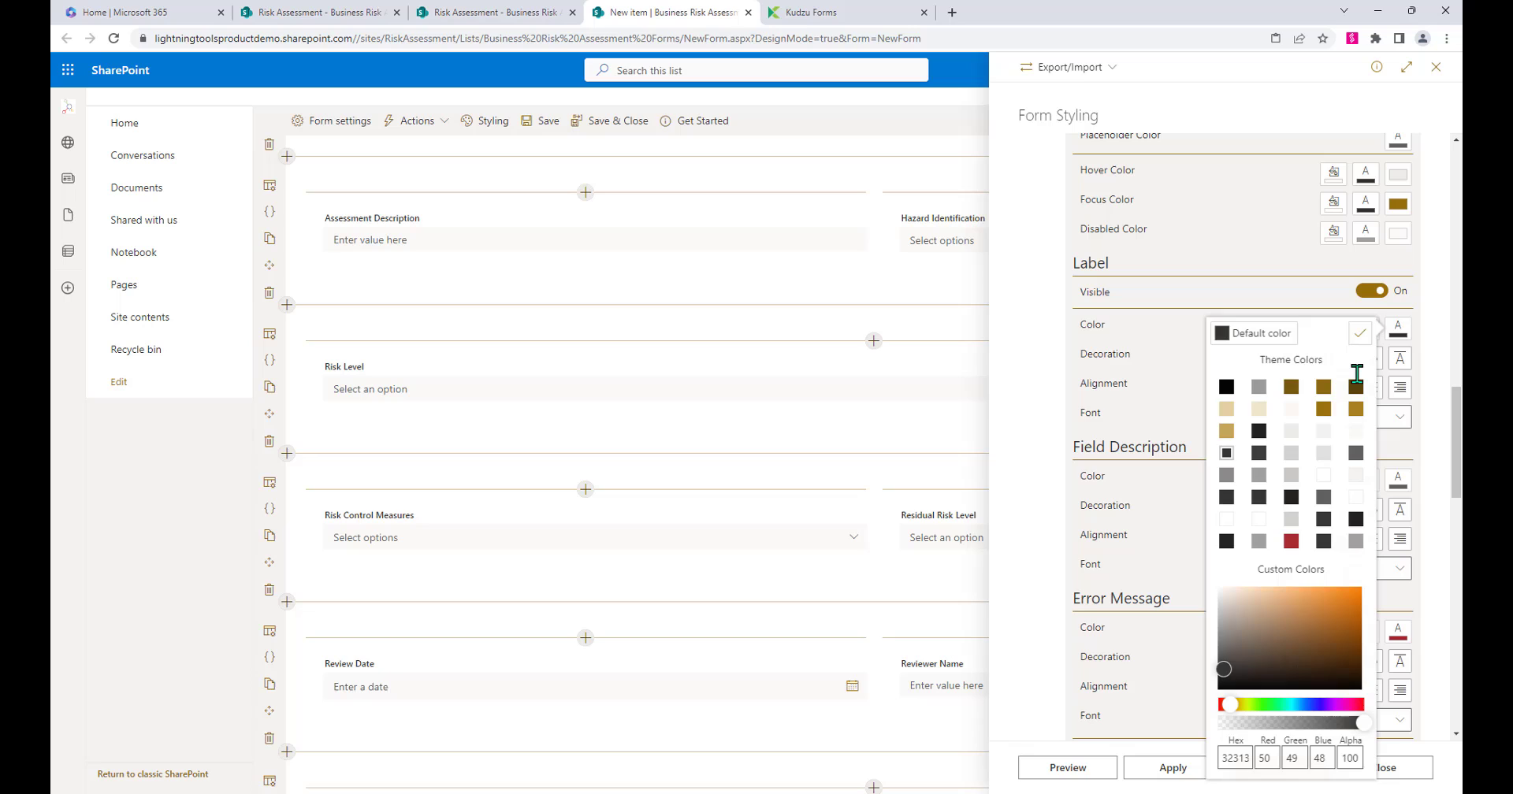
{"action": "left_click", "coordinate": [1291, 540]}
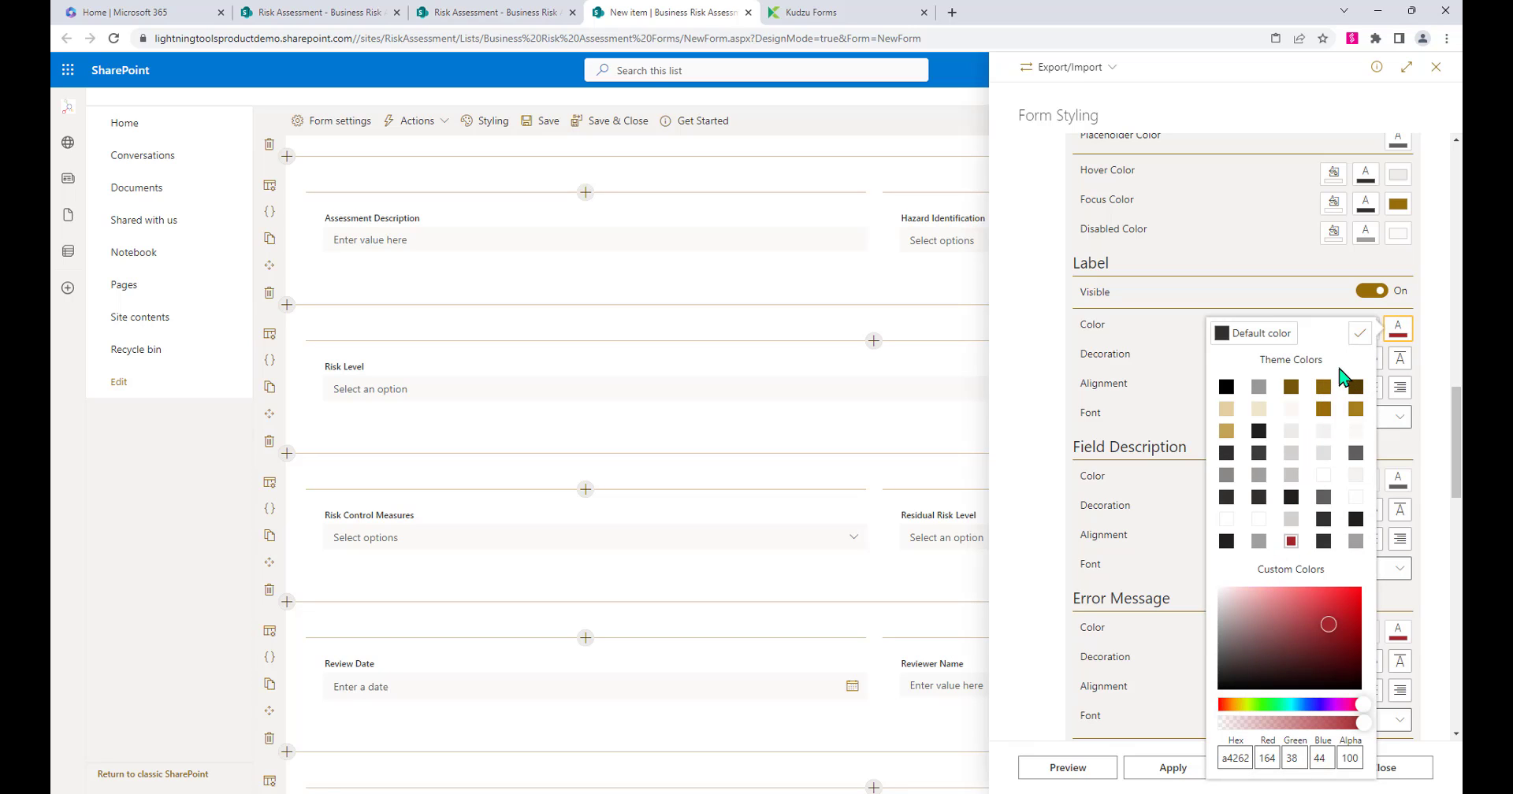
{"action": "left_click", "coordinate": [1186, 452]}
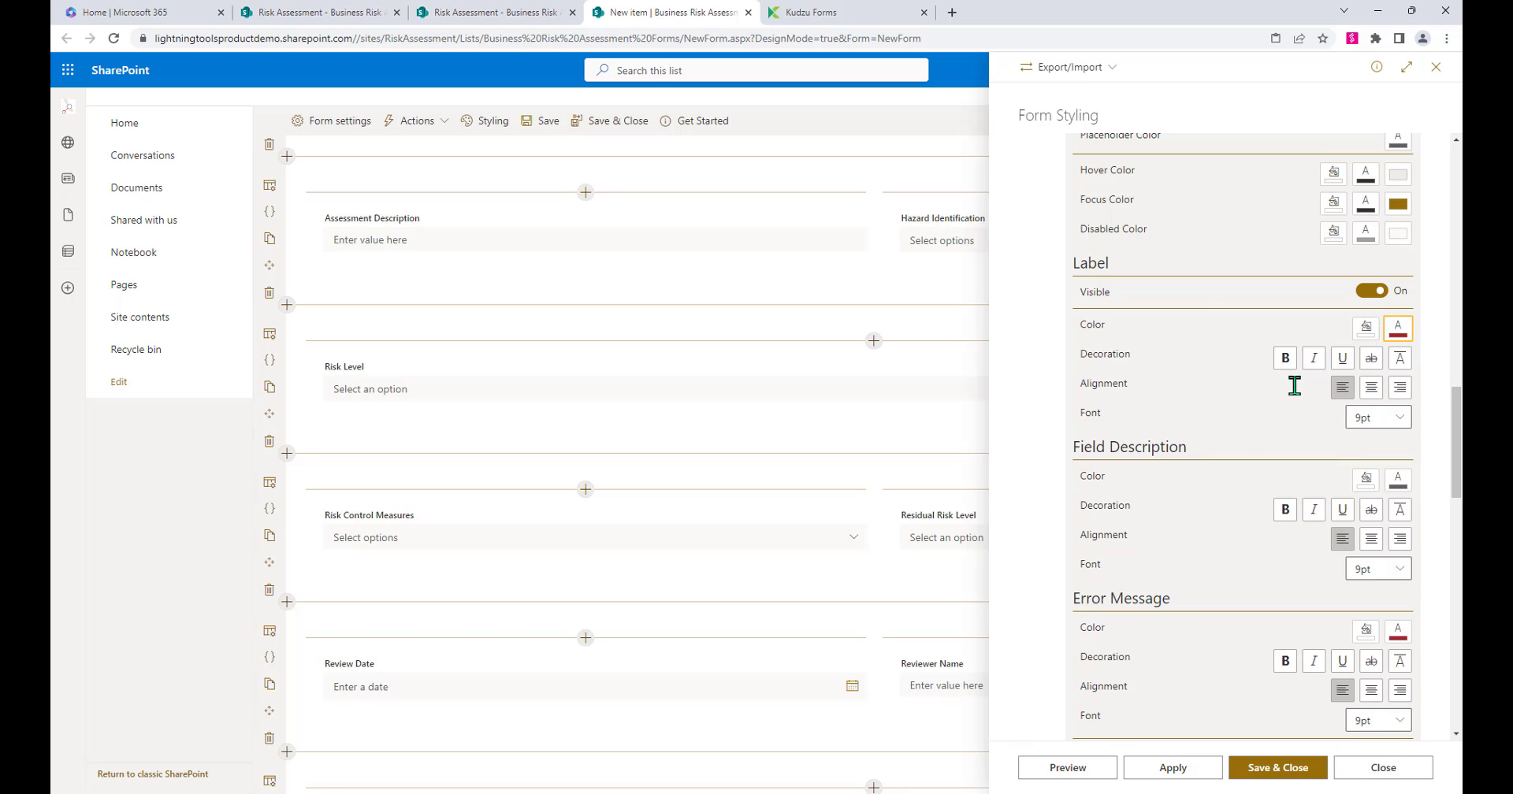
- Give the Risk Level style's input a 3px border in a custom red (RGB 221, 55, 18)
{"action": "scroll", "coordinate": [1247, 411], "scroll_direction": "down", "scroll_amount": 5}
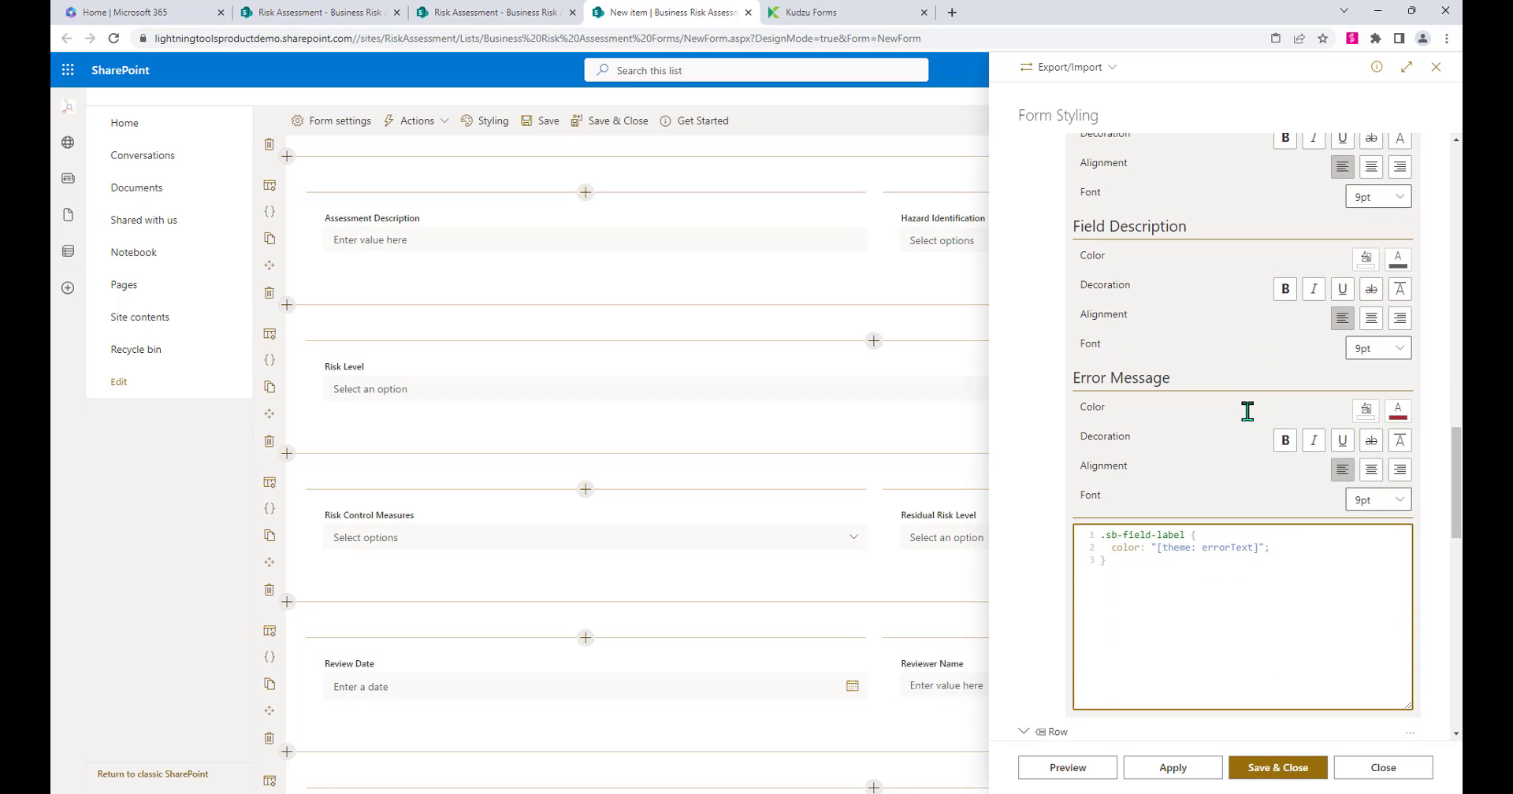
{"action": "scroll", "coordinate": [1247, 410], "scroll_direction": "up", "scroll_amount": 4}
{"action": "scroll", "coordinate": [1247, 410], "scroll_direction": "up", "scroll_amount": 1}
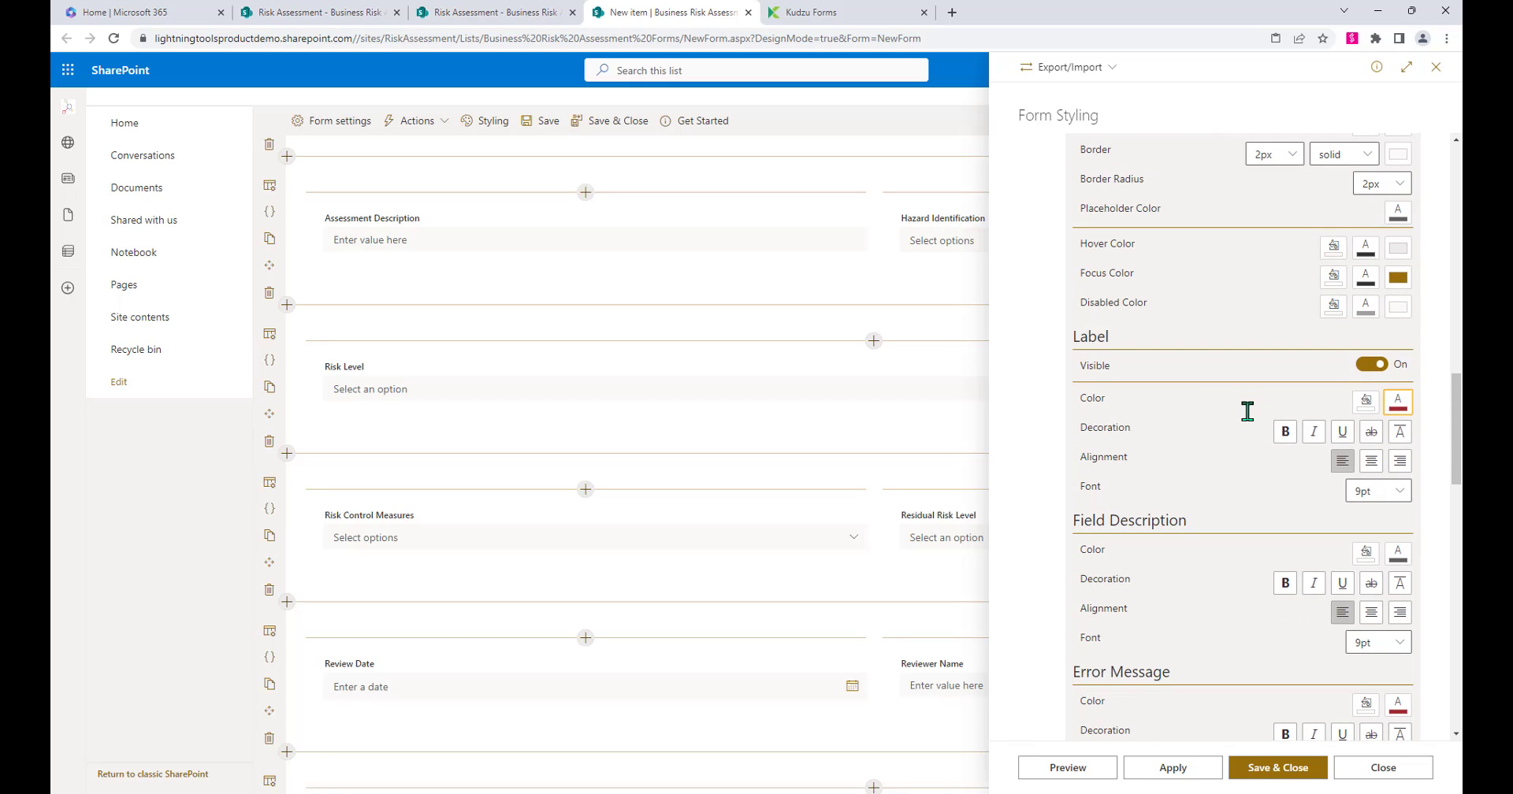
{"action": "scroll", "coordinate": [1247, 410], "scroll_direction": "up", "scroll_amount": 2}
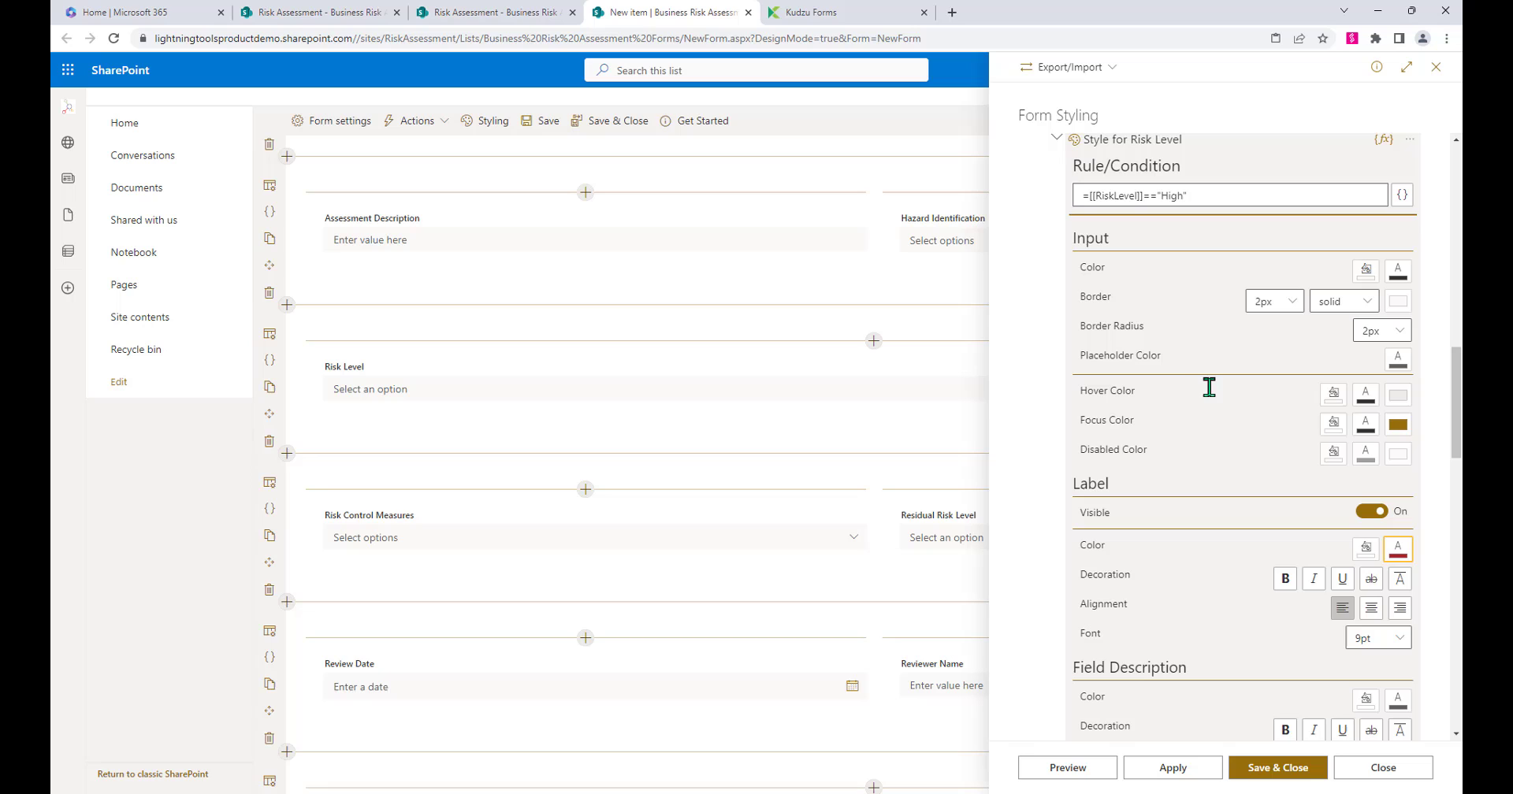
{"action": "left_click", "coordinate": [1392, 305]}
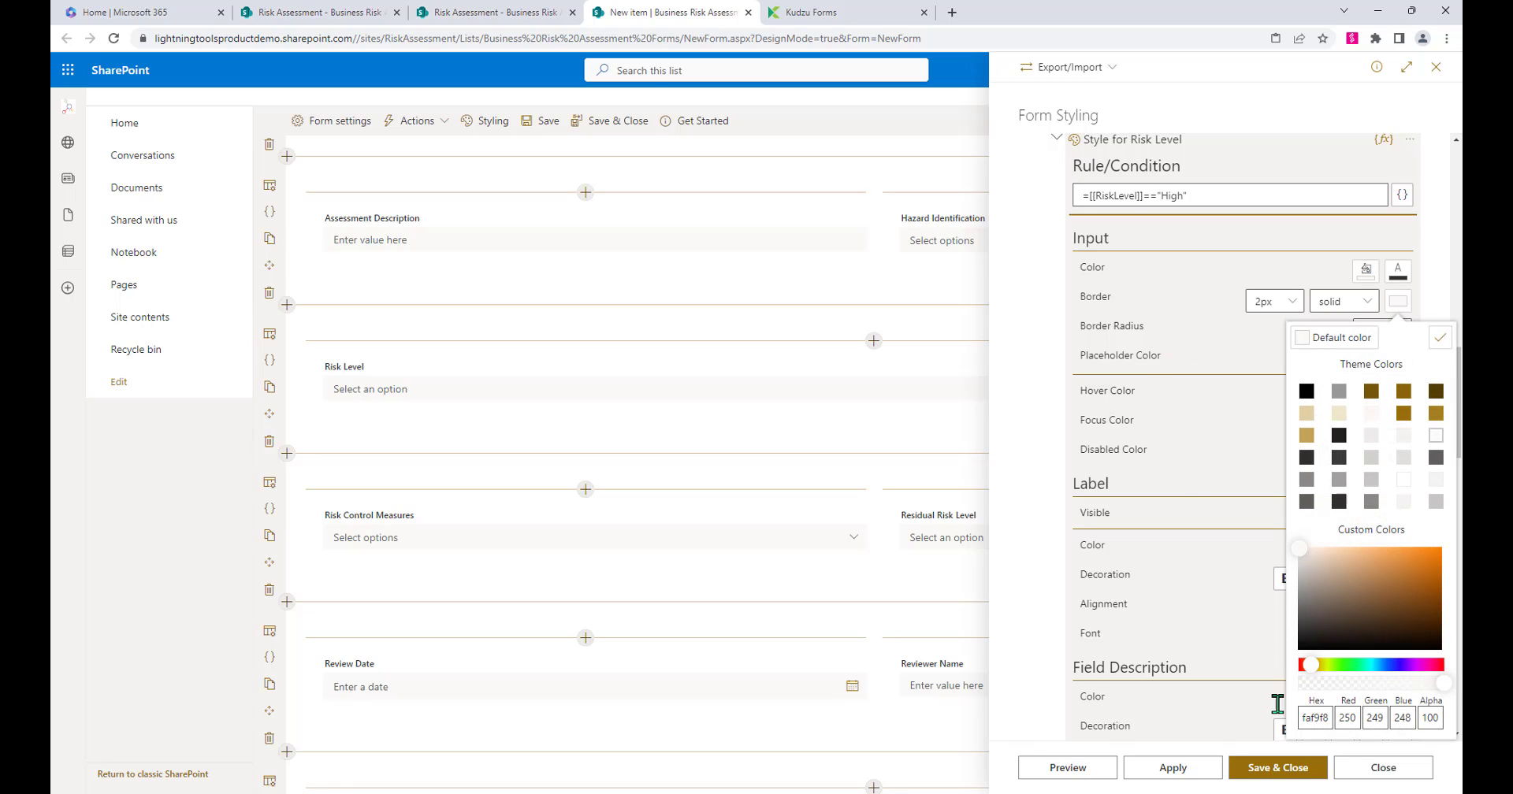
{"action": "left_click_drag", "start_coordinate": [1310, 666], "coordinate": [1303, 666]}
{"action": "left_click", "coordinate": [1430, 561]}
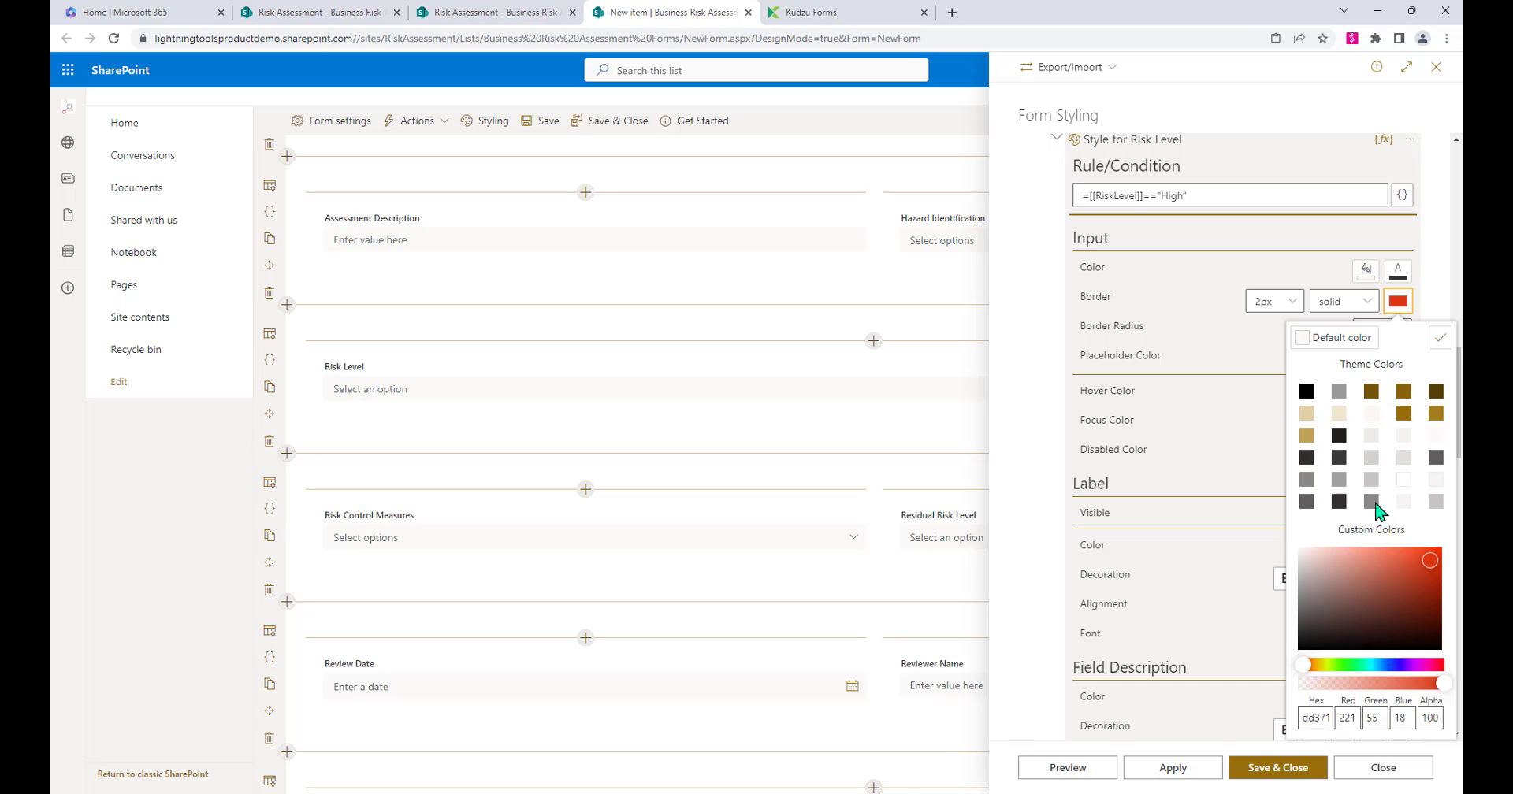
{"action": "left_click", "coordinate": [1437, 340]}
{"action": "left_click", "coordinate": [1276, 304]}
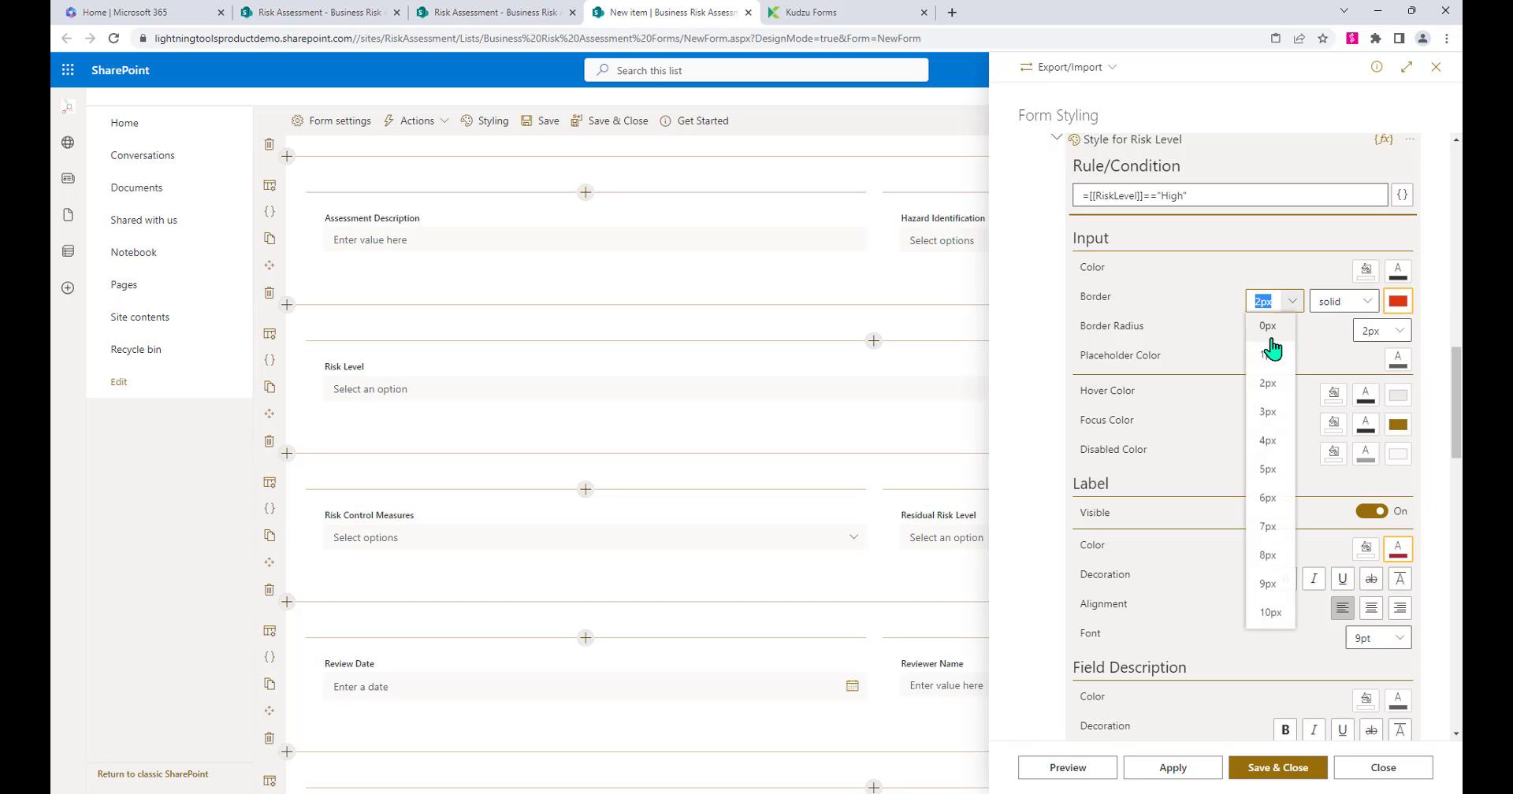
{"action": "left_click", "coordinate": [1268, 413]}
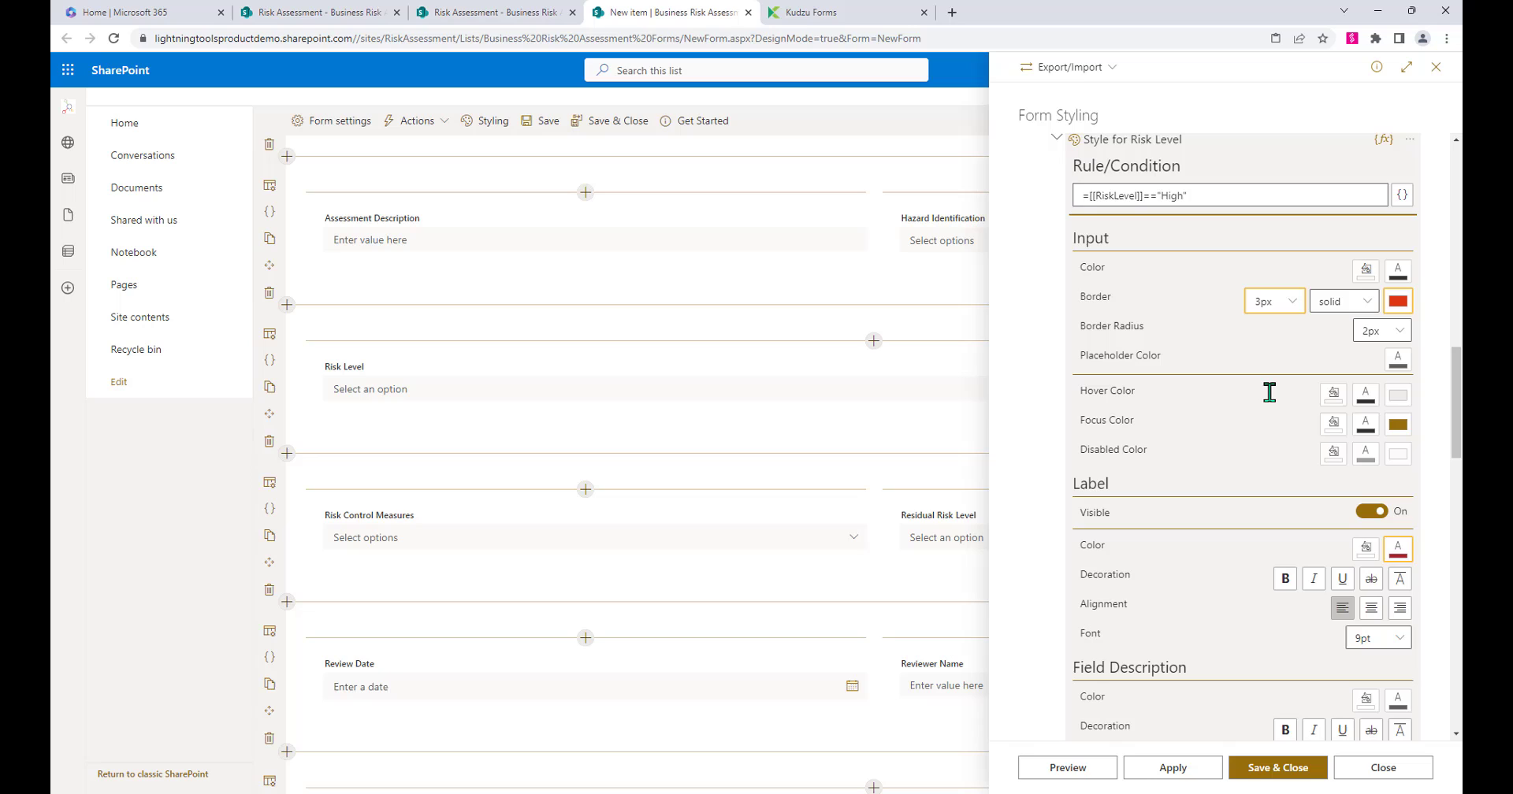
- Preview and apply the Risk Level styling, look over the rest of the form, and close the form styling
{"action": "left_click", "coordinate": [1085, 771]}
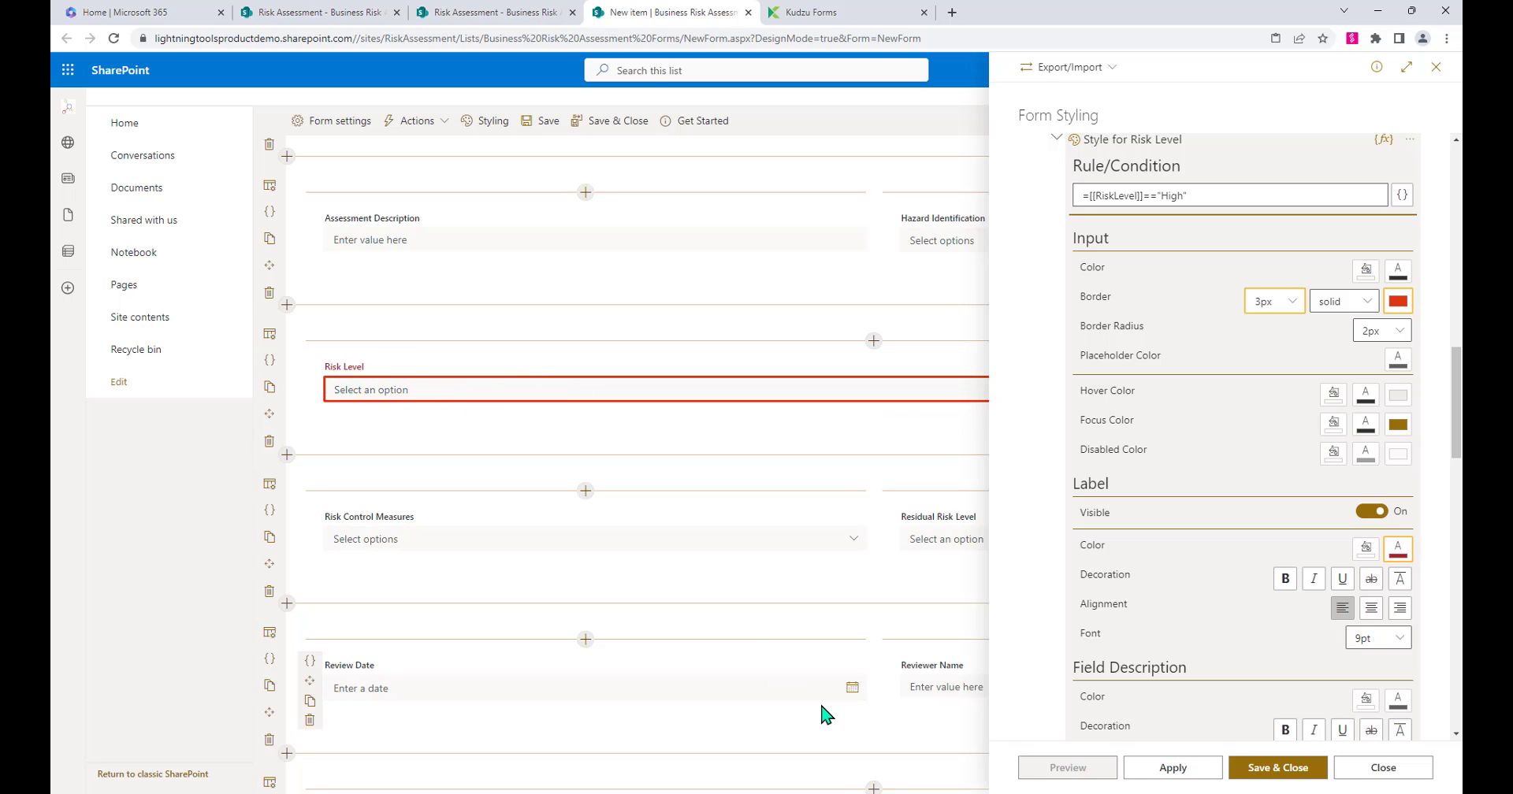
{"action": "left_click", "coordinate": [1197, 771]}
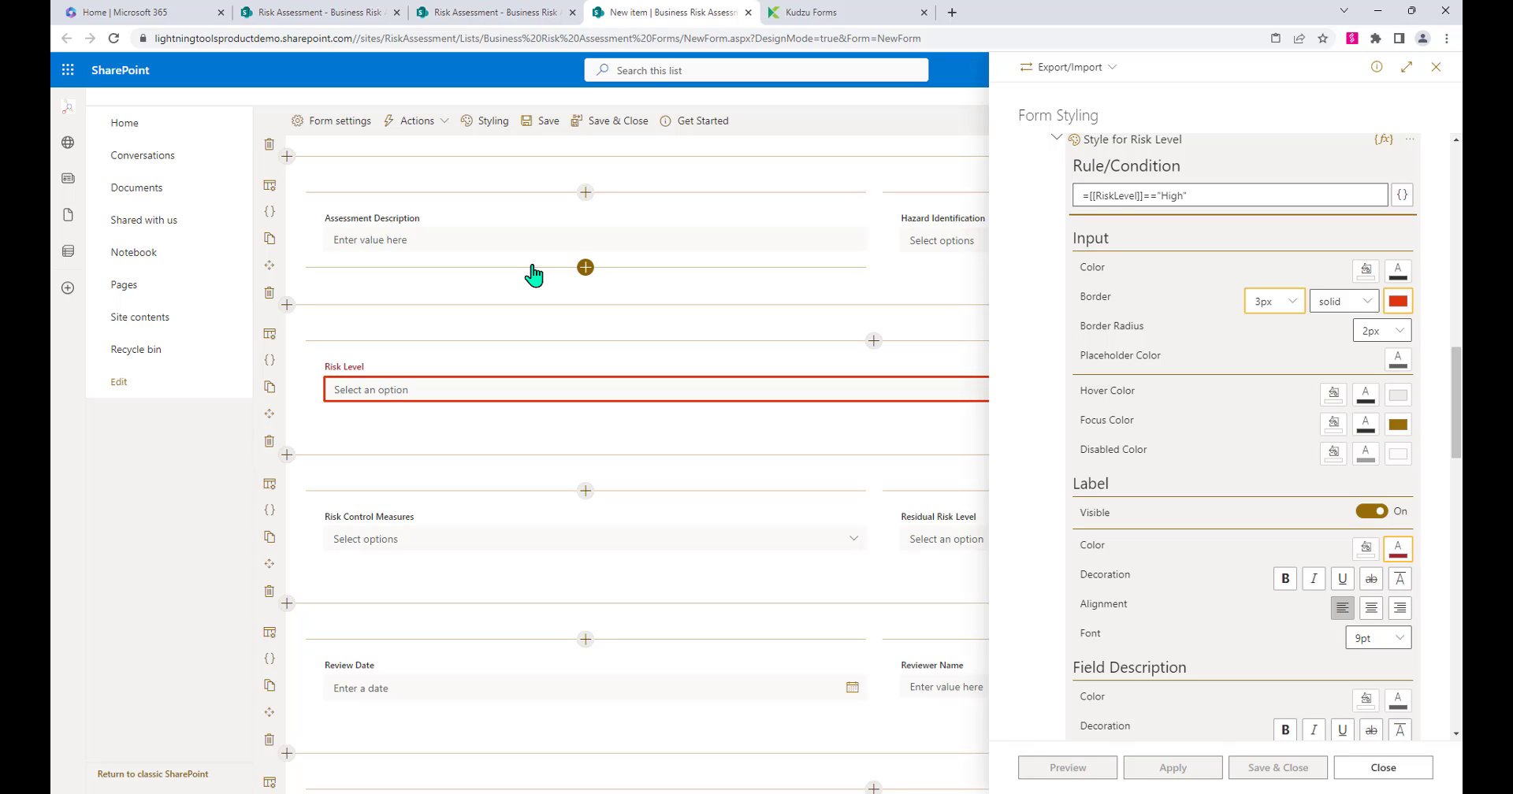
{"action": "scroll", "coordinate": [569, 366], "scroll_direction": "down", "scroll_amount": 5}
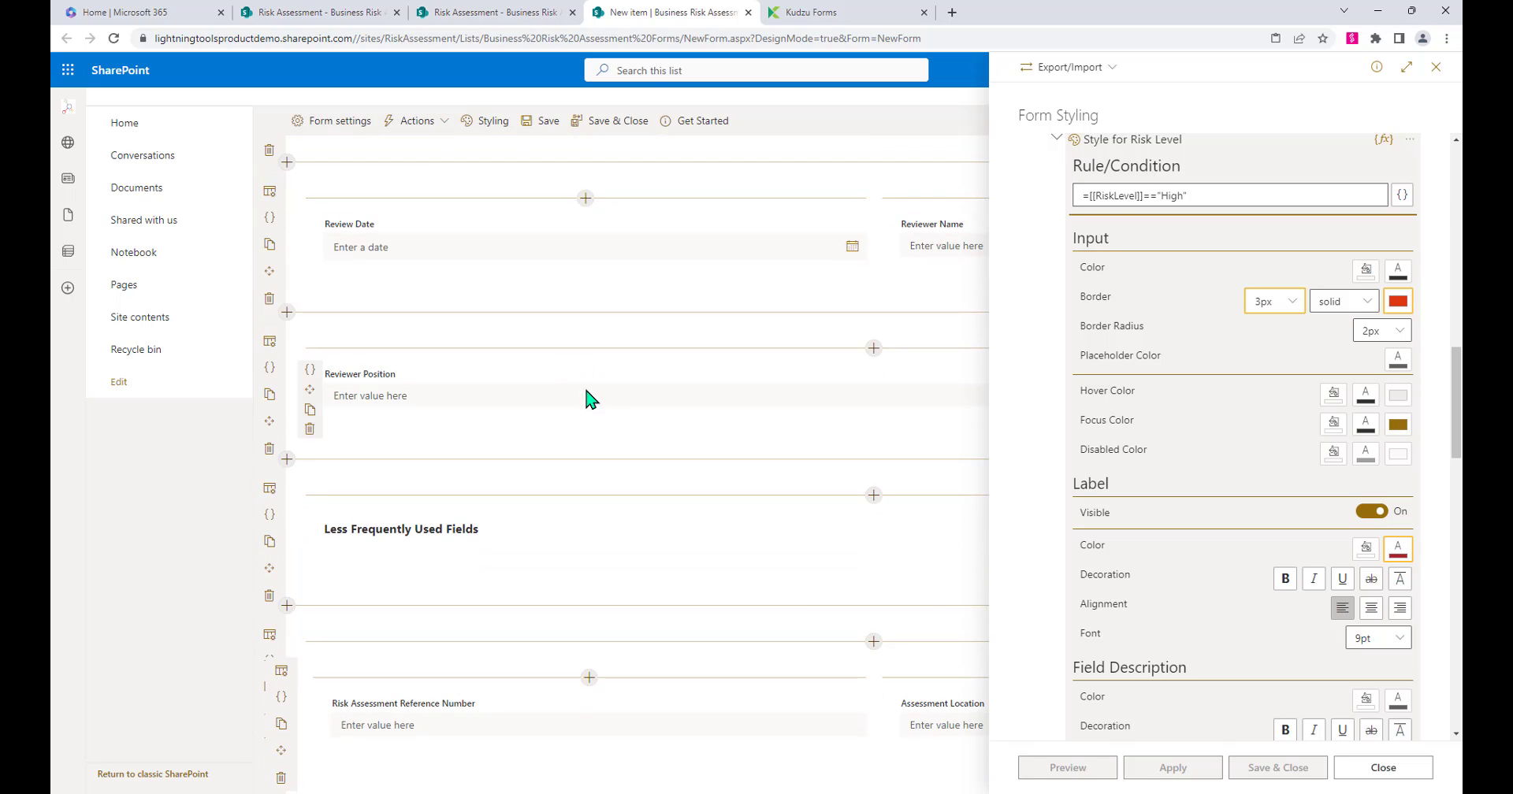
{"action": "scroll", "coordinate": [592, 402], "scroll_direction": "down", "scroll_amount": 2}
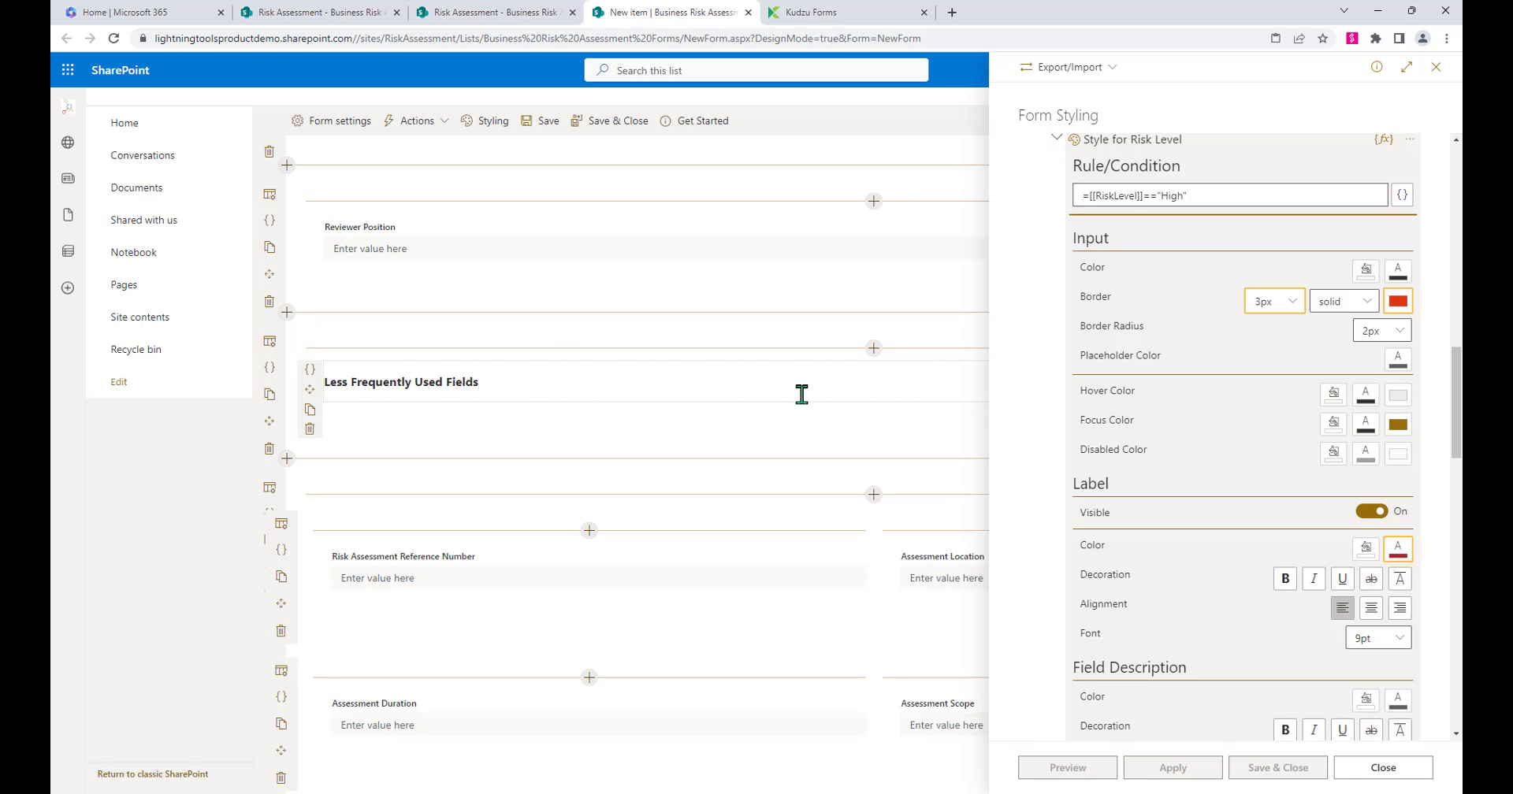
{"action": "scroll", "coordinate": [833, 436], "scroll_direction": "down", "scroll_amount": 8}
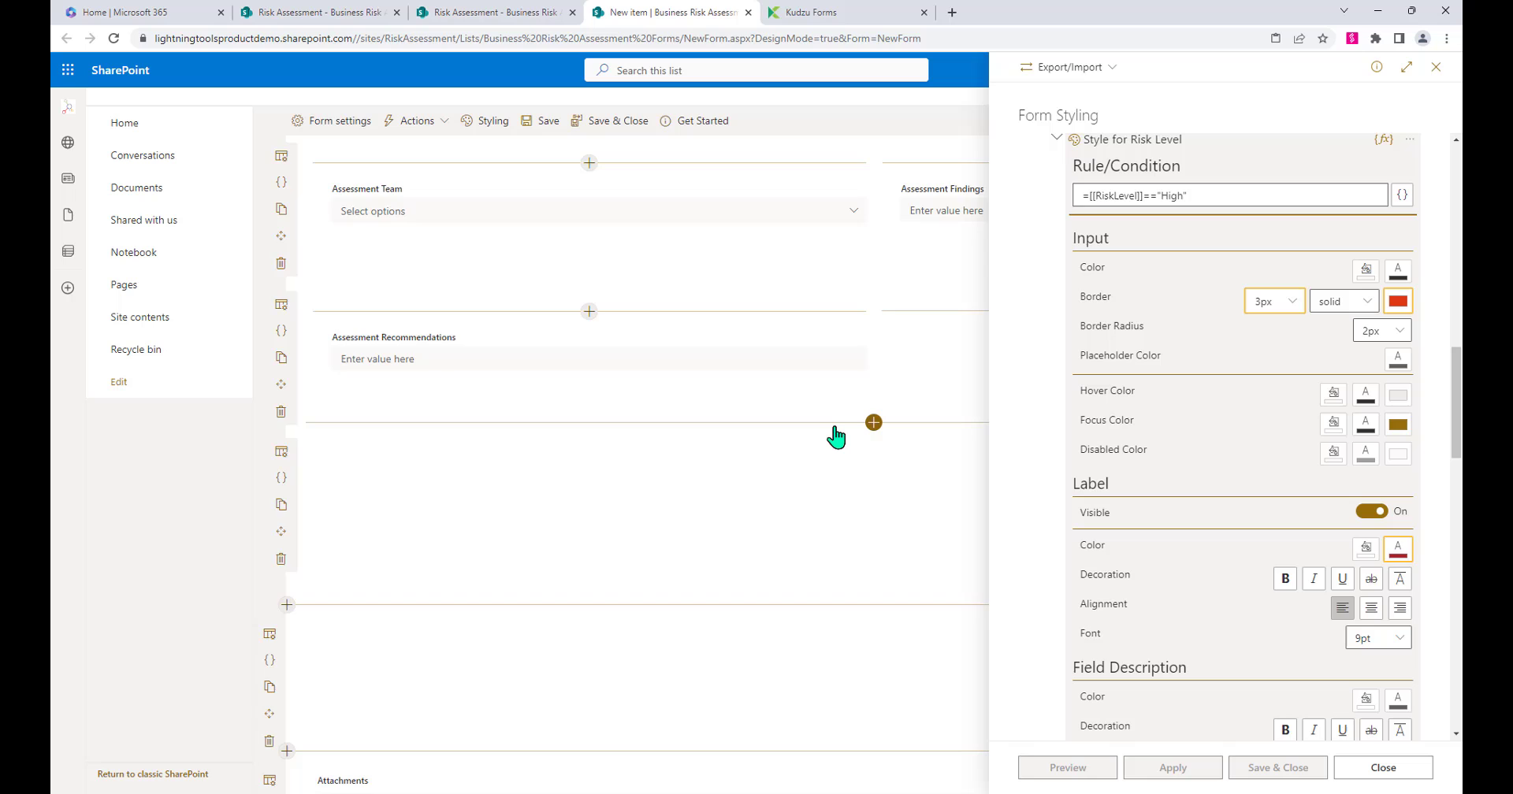
{"action": "scroll", "coordinate": [839, 429], "scroll_direction": "up", "scroll_amount": 10}
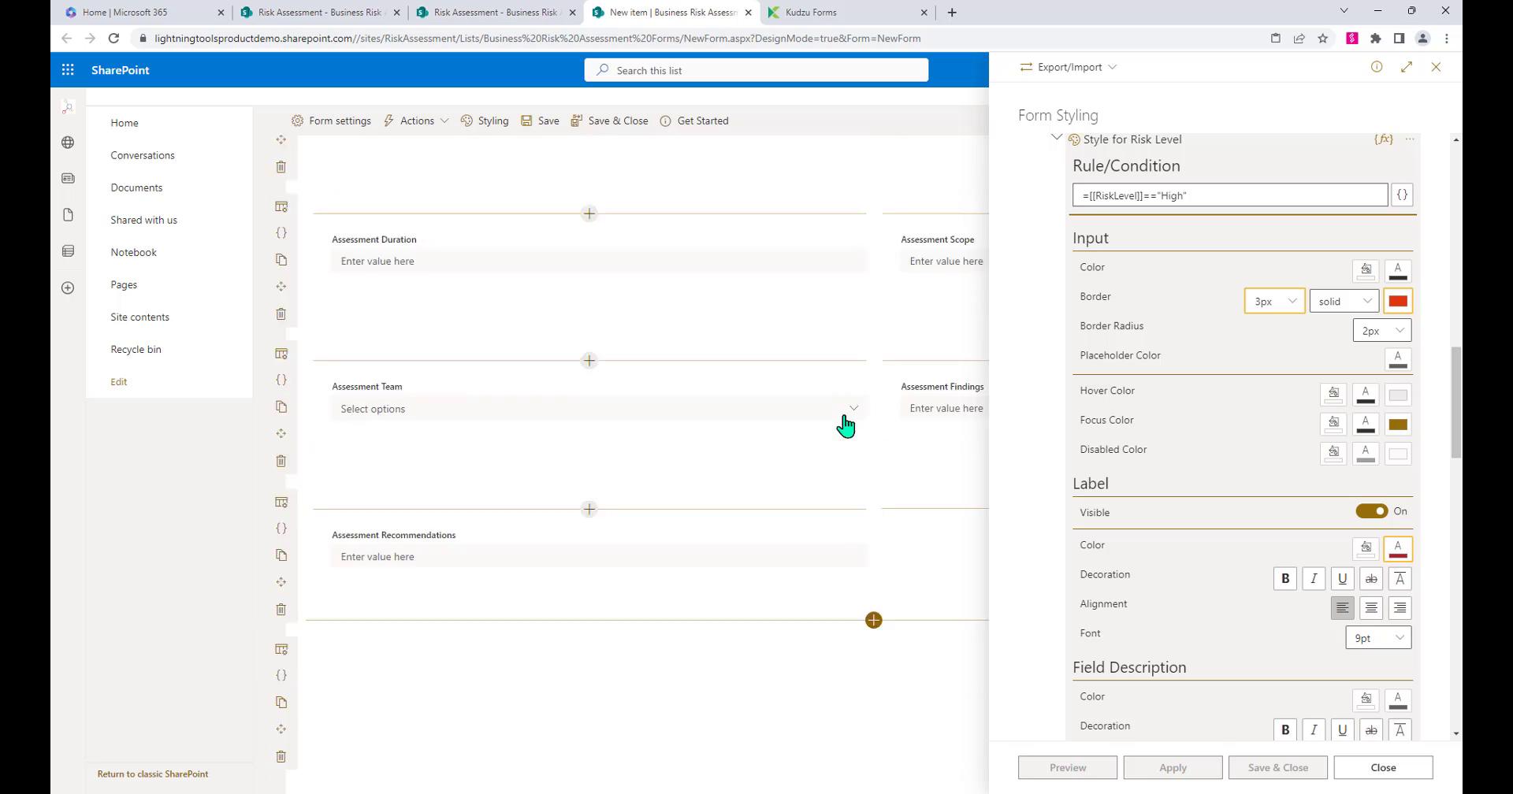
{"action": "left_click", "coordinate": [1418, 779]}
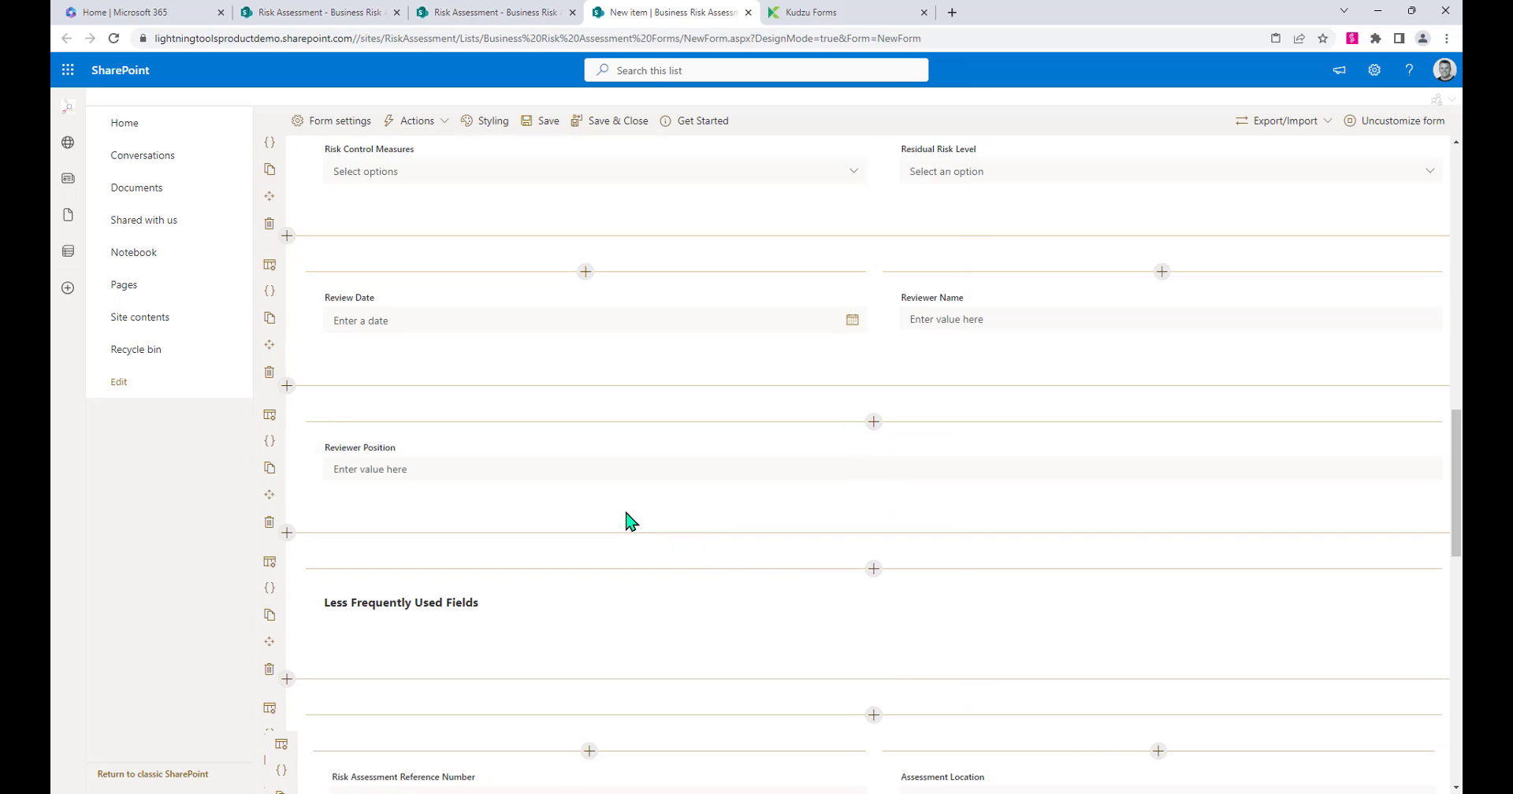